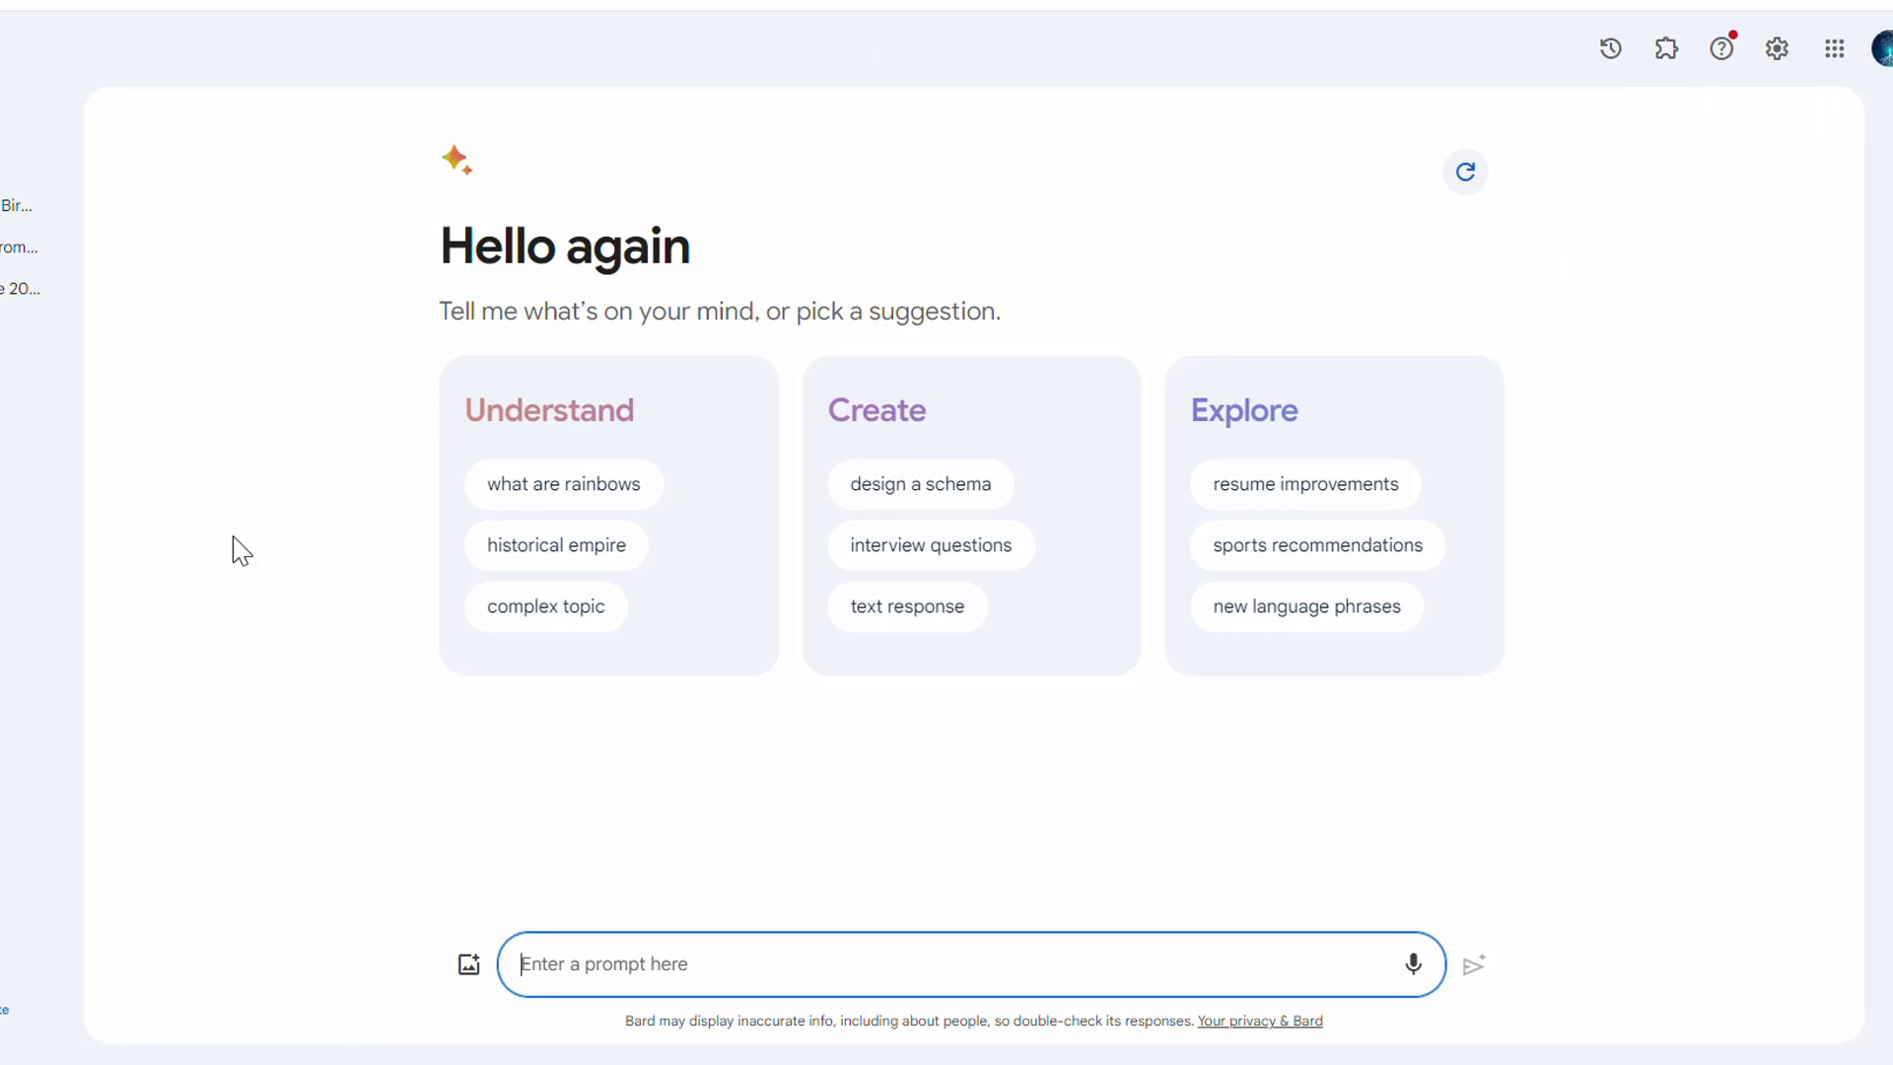
Step: Ask the chatbot "Are you a gemini?"
text(Are )
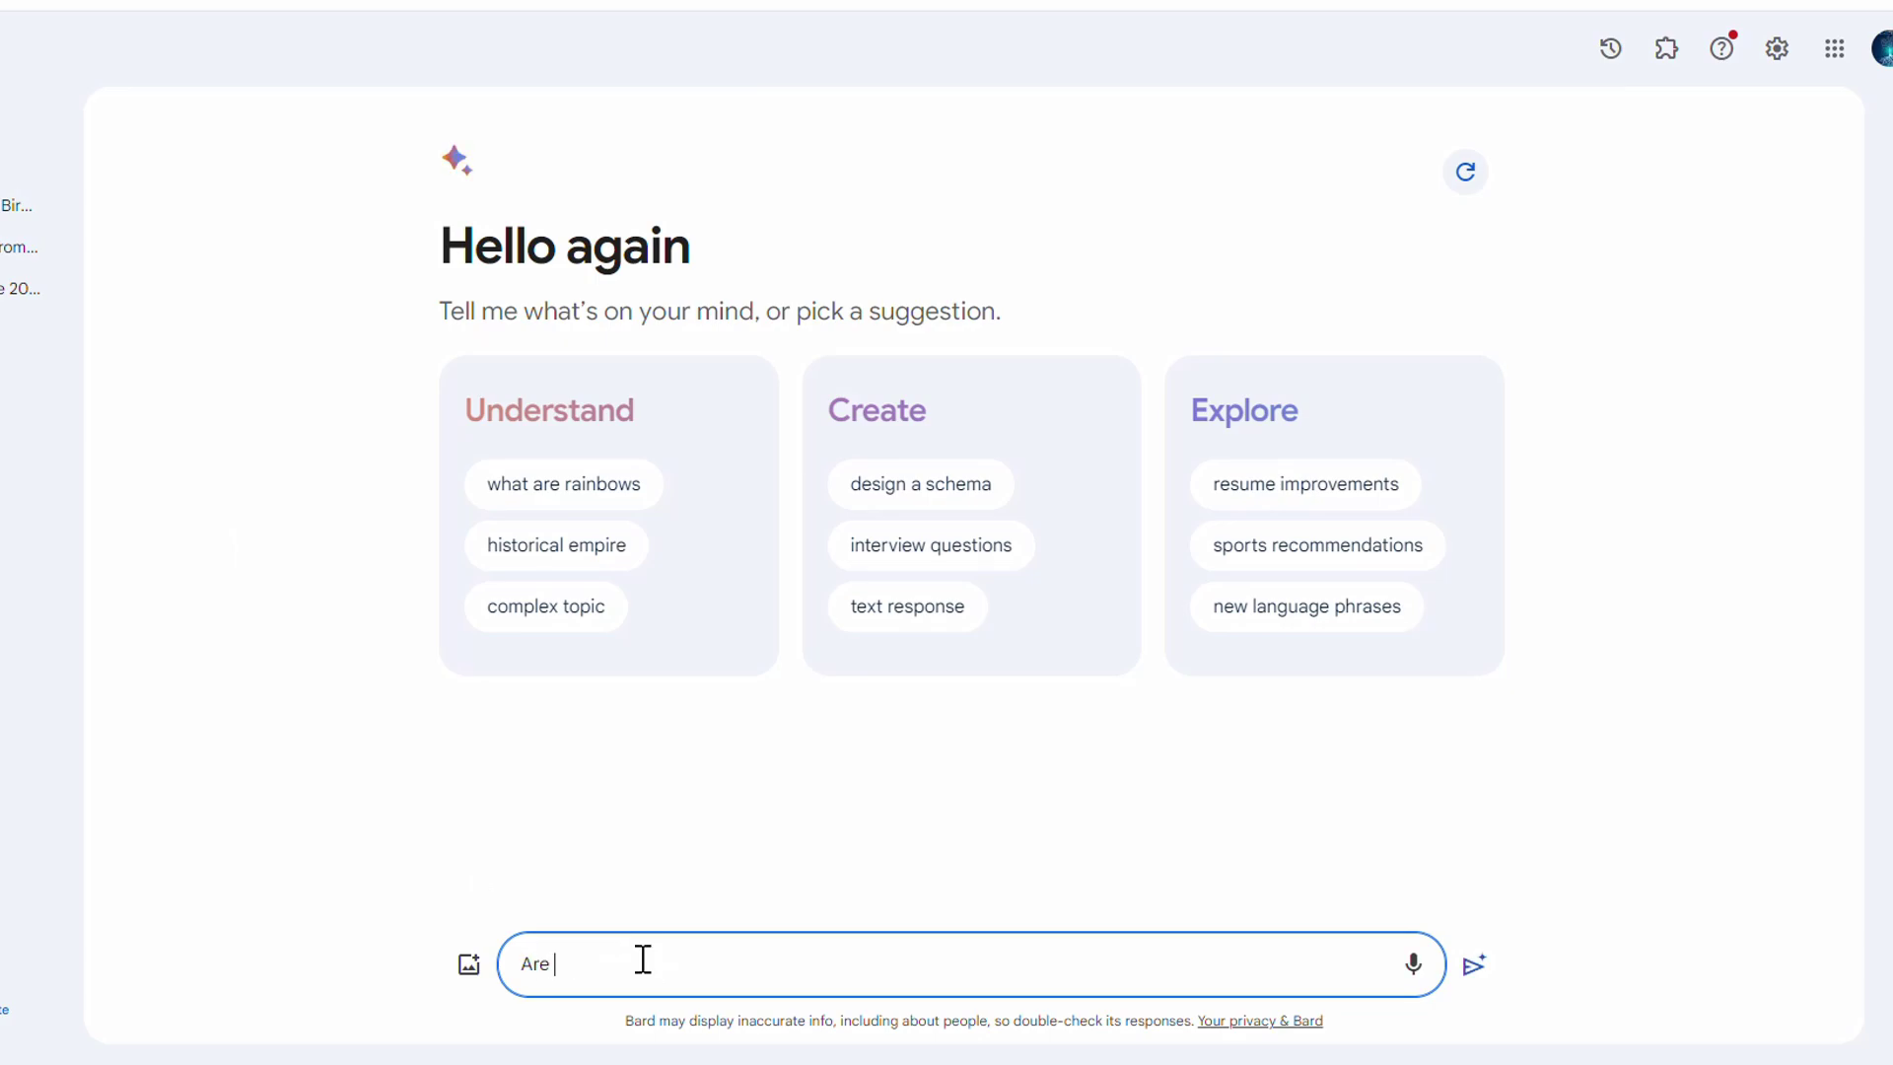
text(you a gemini?)
key(Return)
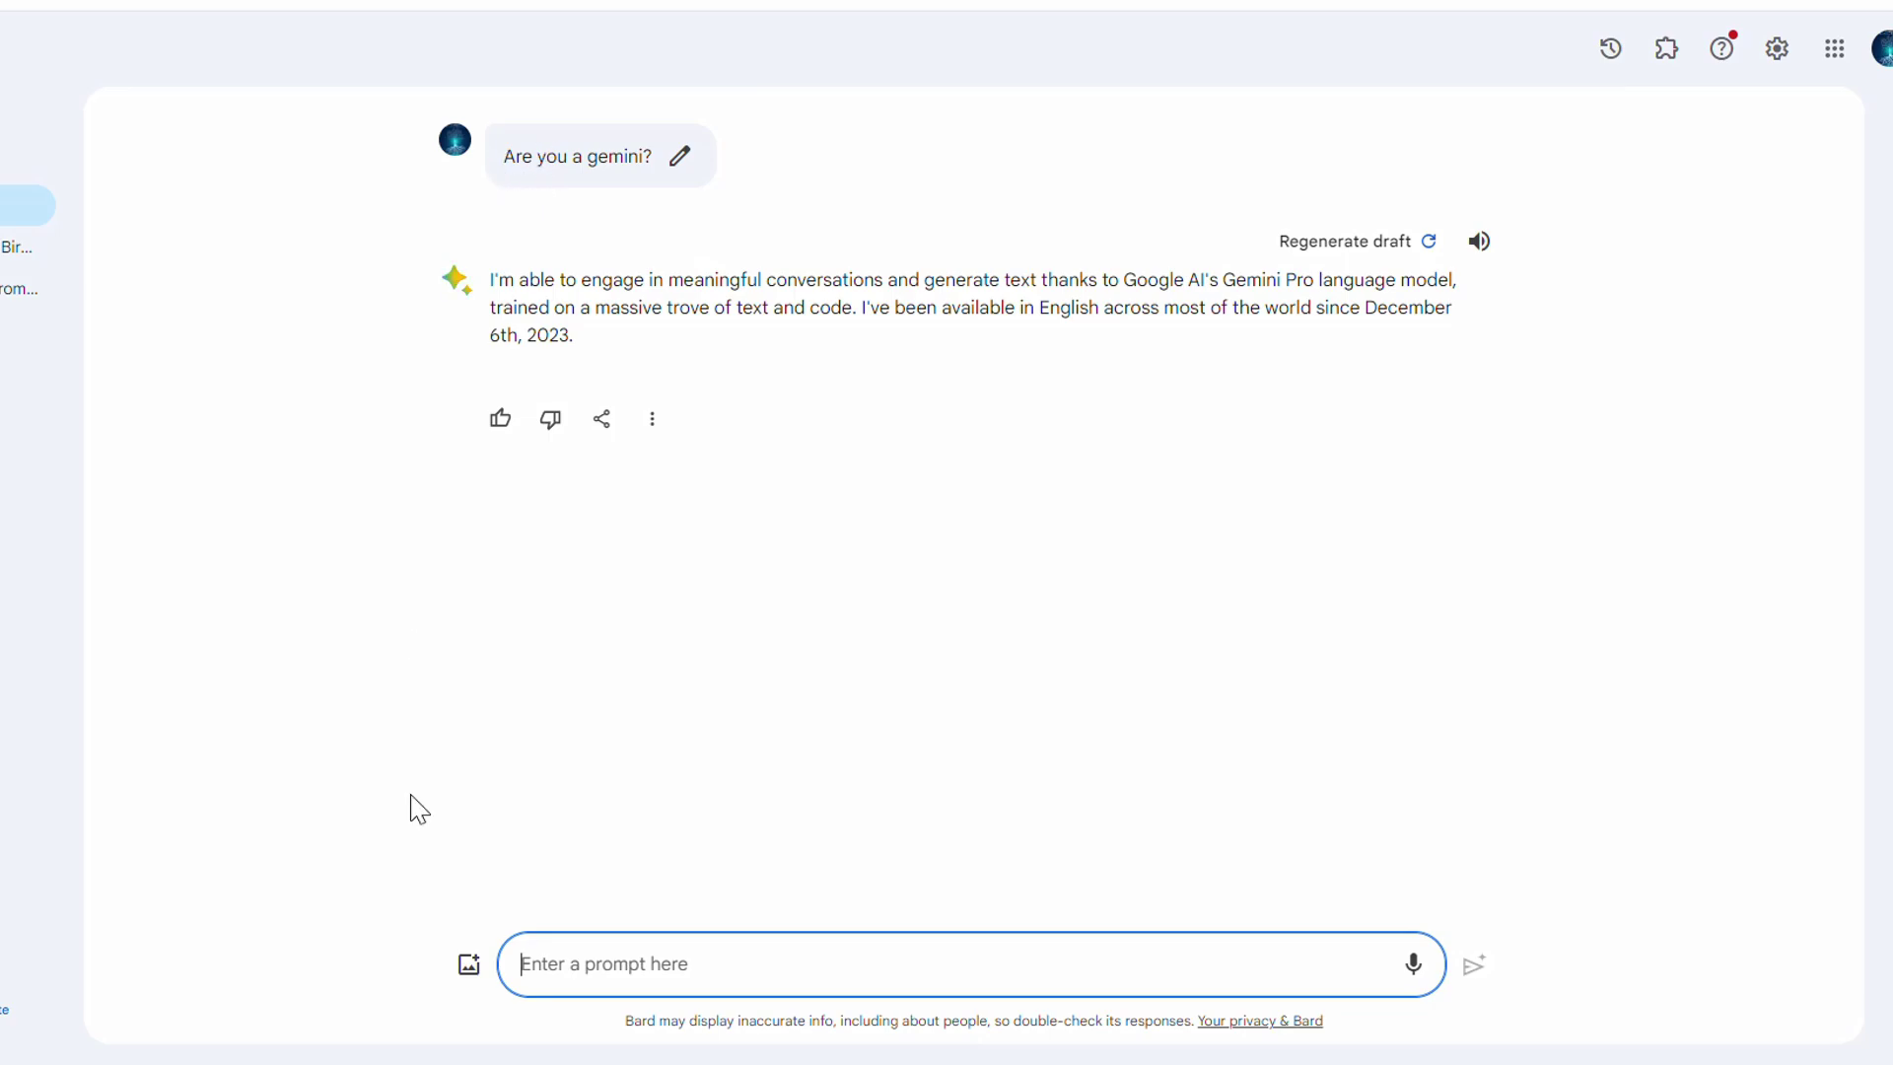
Step: Attach the image 12-wired-birdofparadise.jpg, dictate the prompt "tell me what I am looking at" and submit it
click(472, 976)
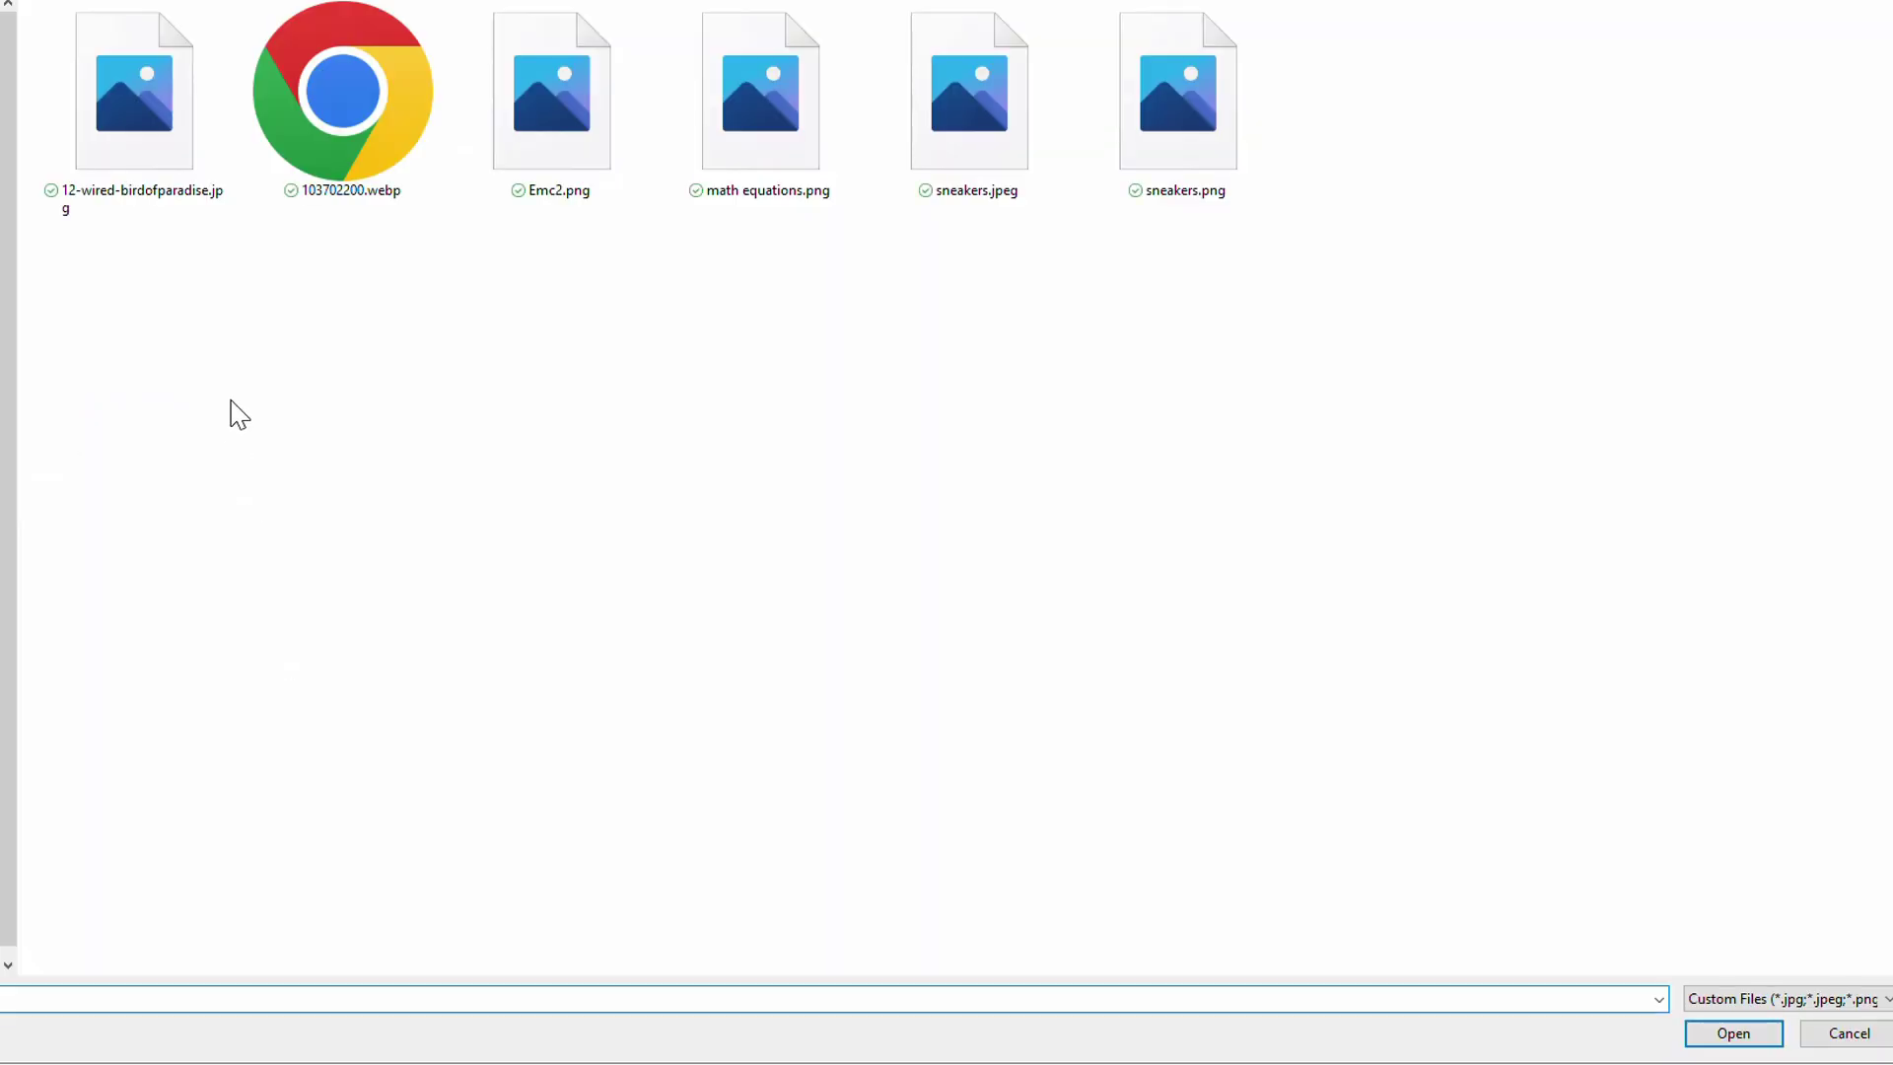
double_click(131, 150)
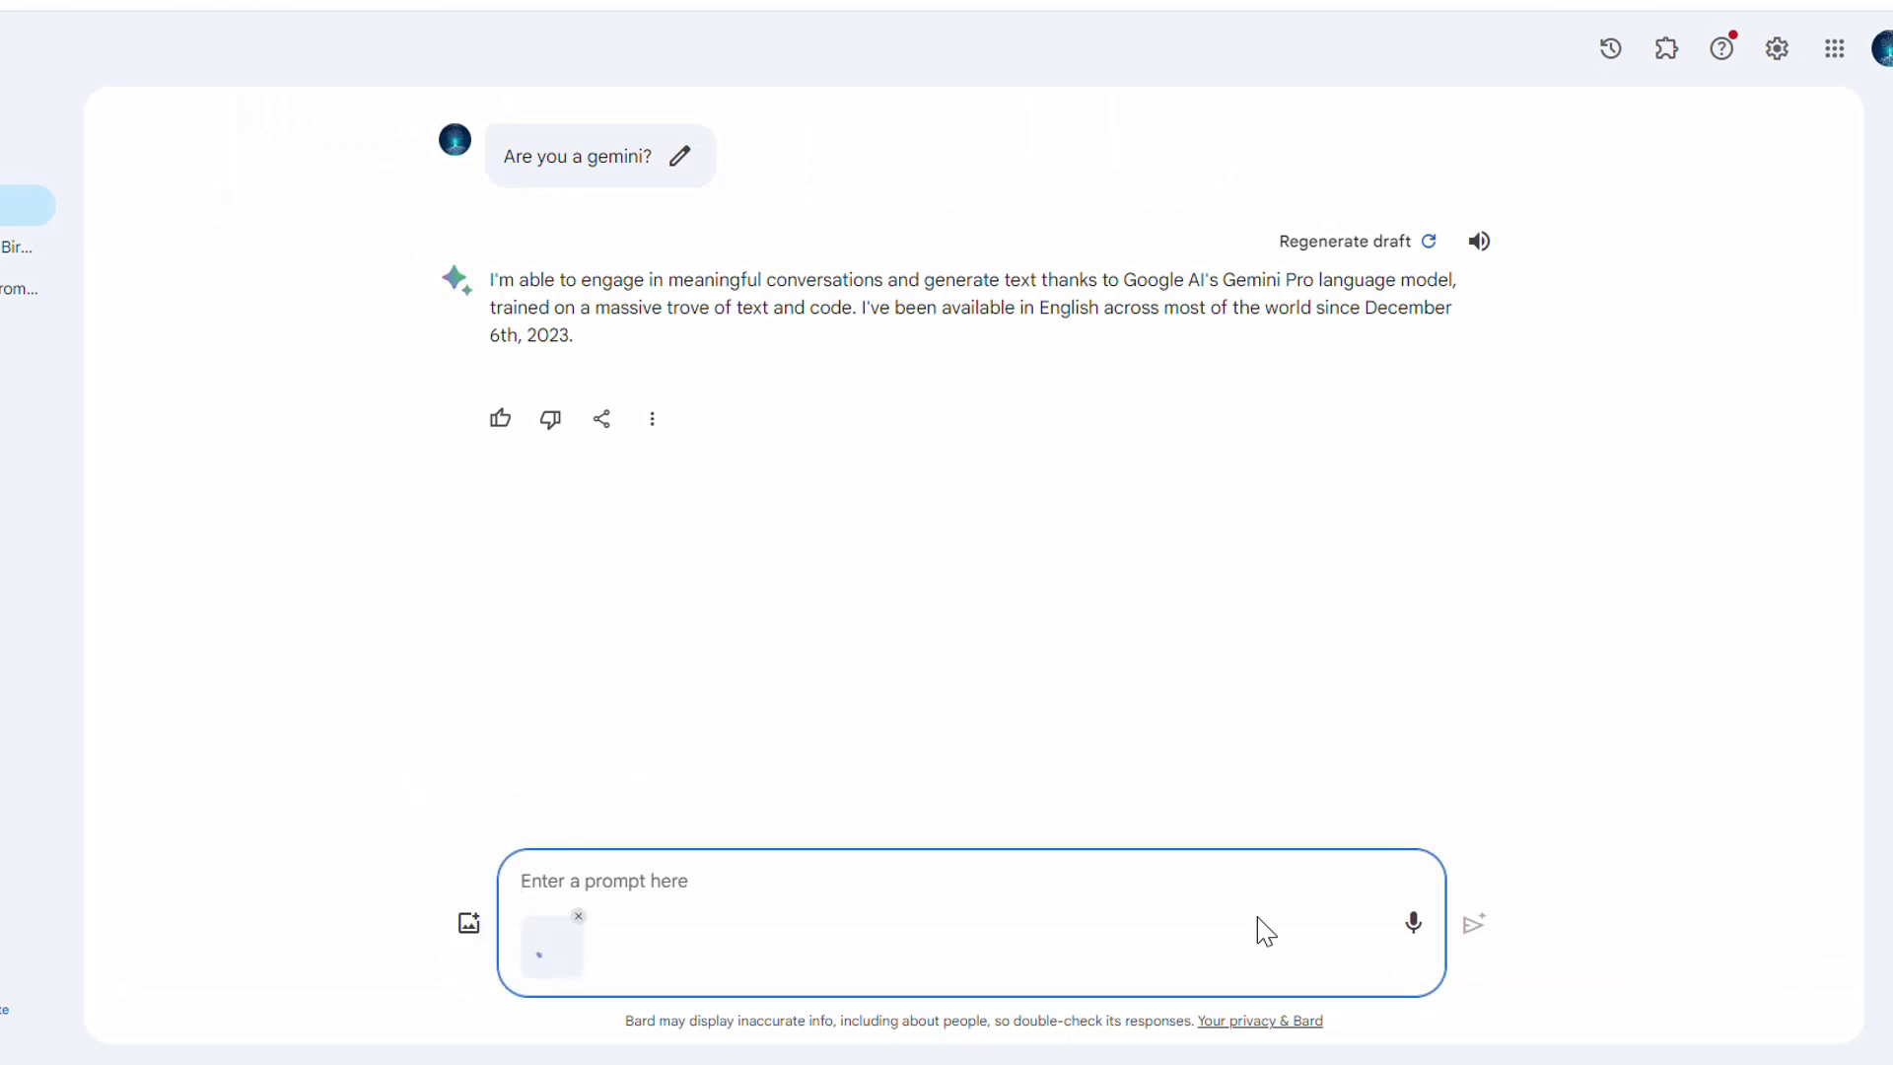
click(1413, 927)
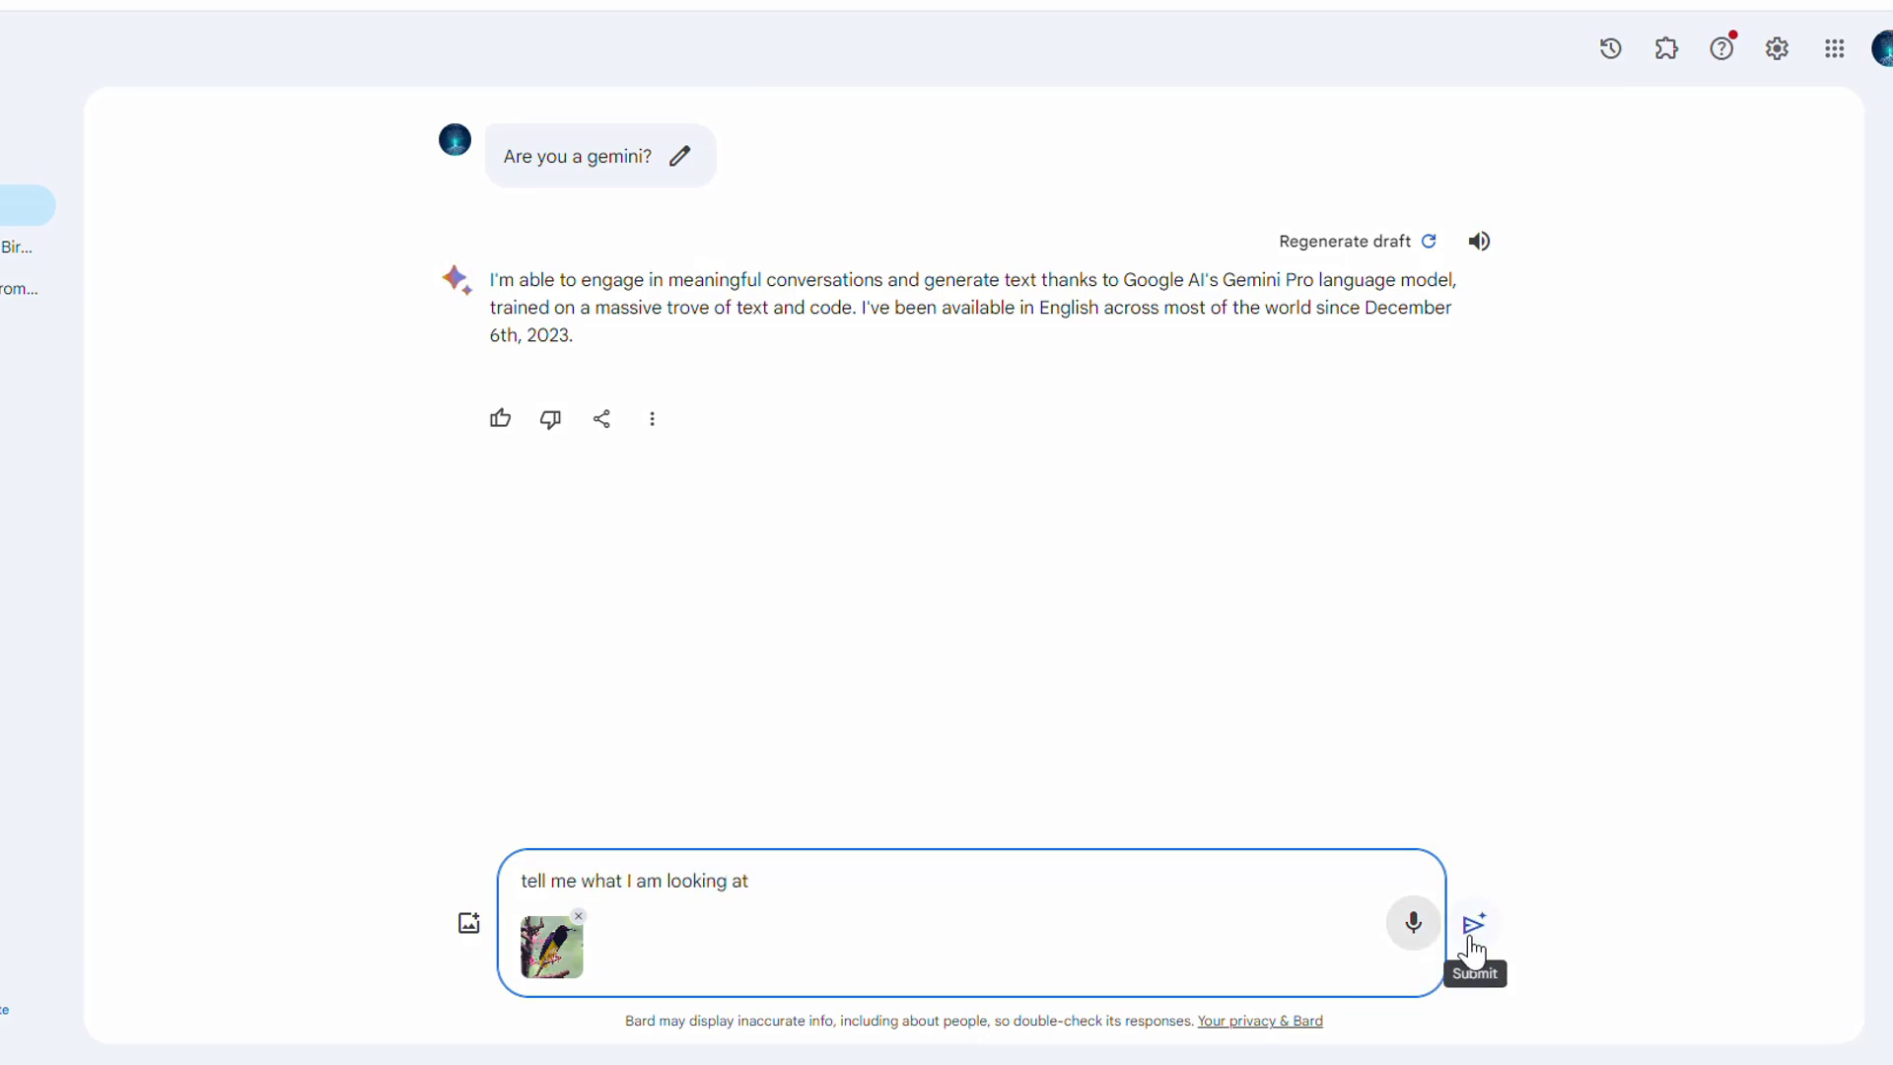
click(1474, 924)
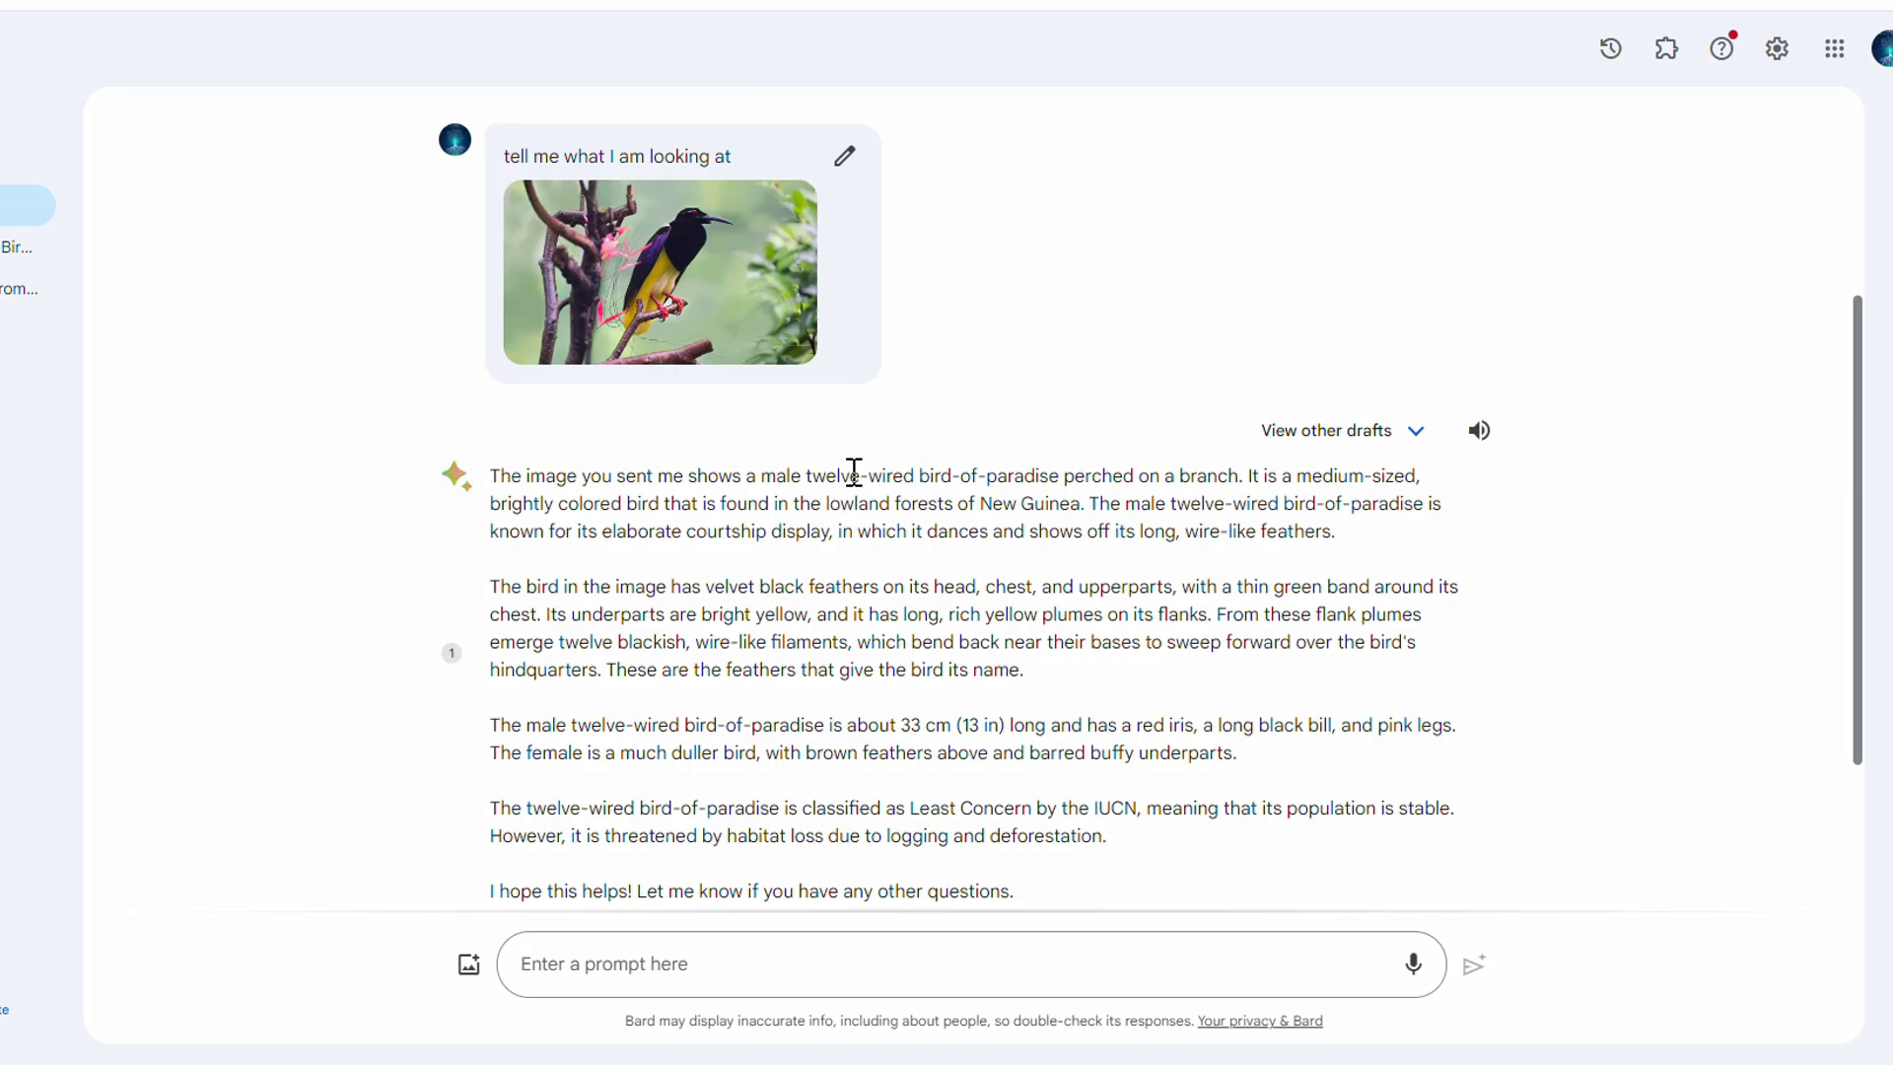
Step: Read the response describing the bird image, including its plumage paragraph and listed sources
drag(619, 586, 1027, 668)
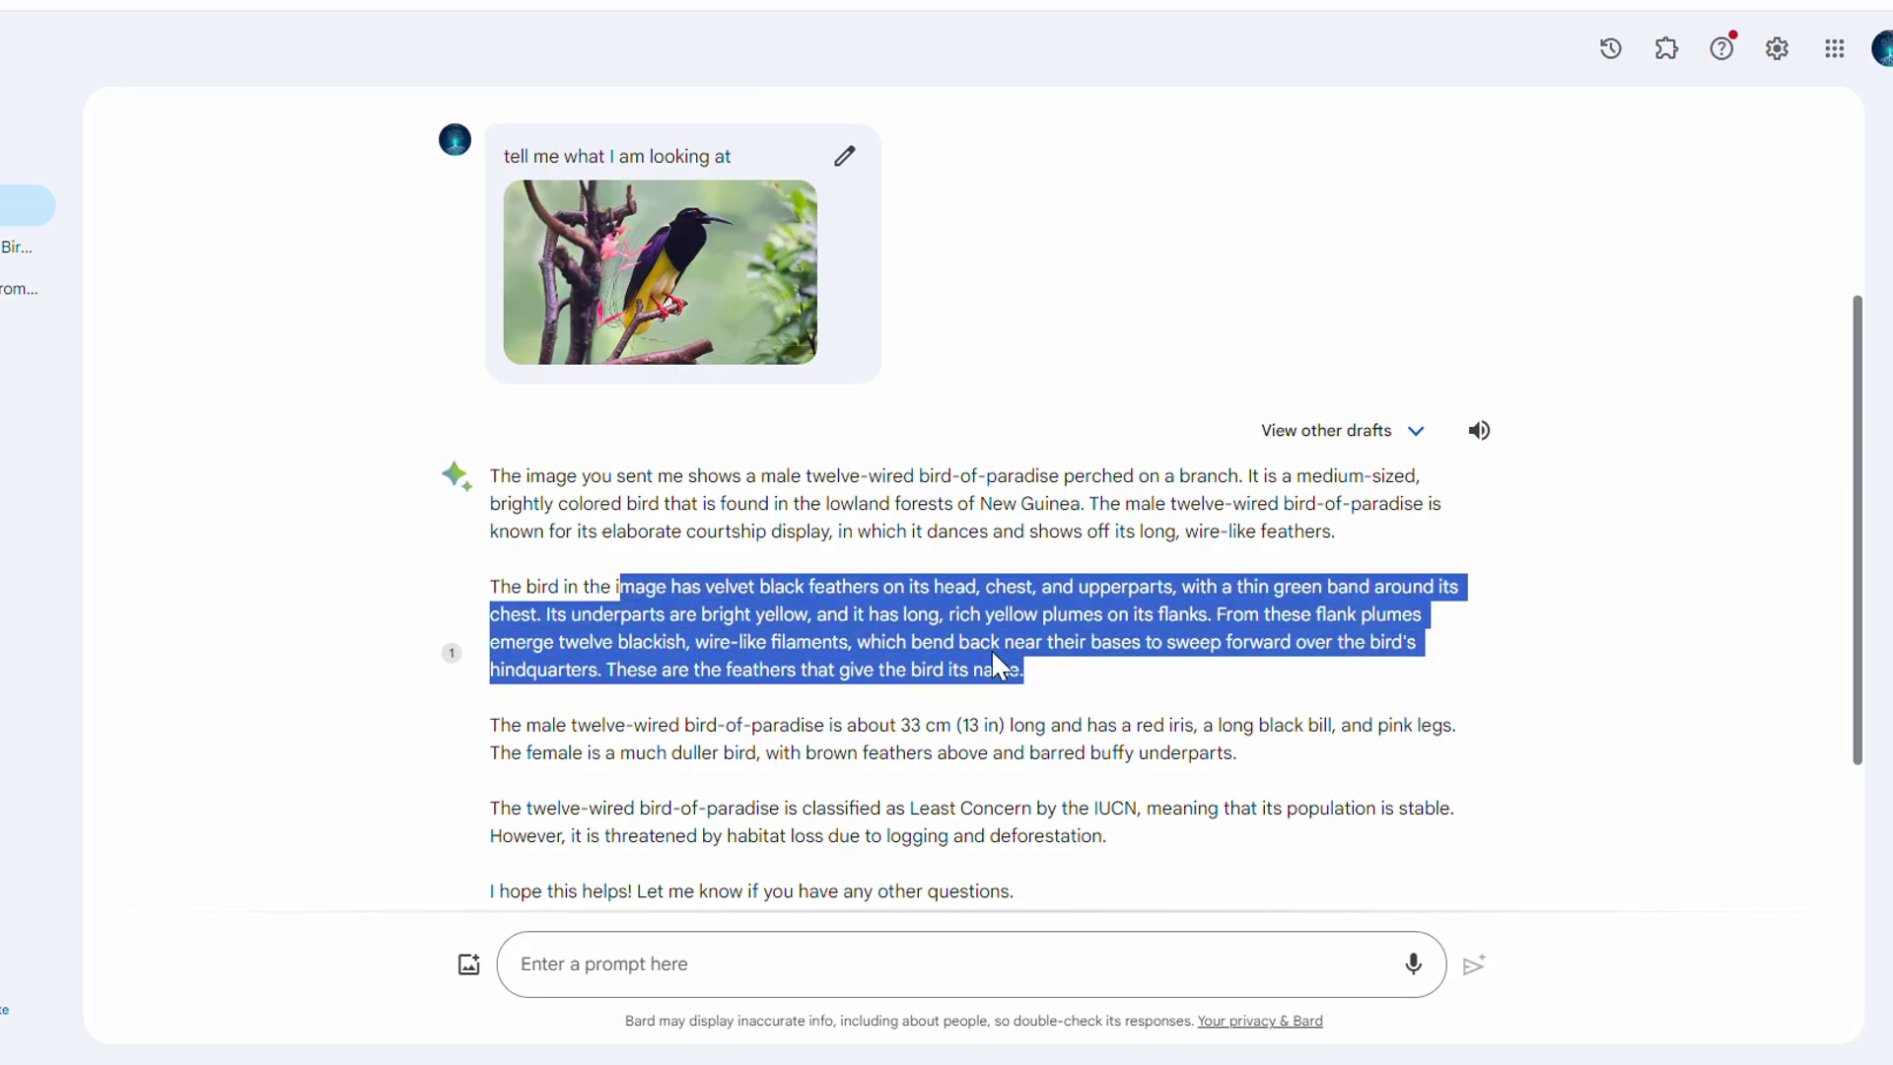
scroll(995, 650, down, 2)
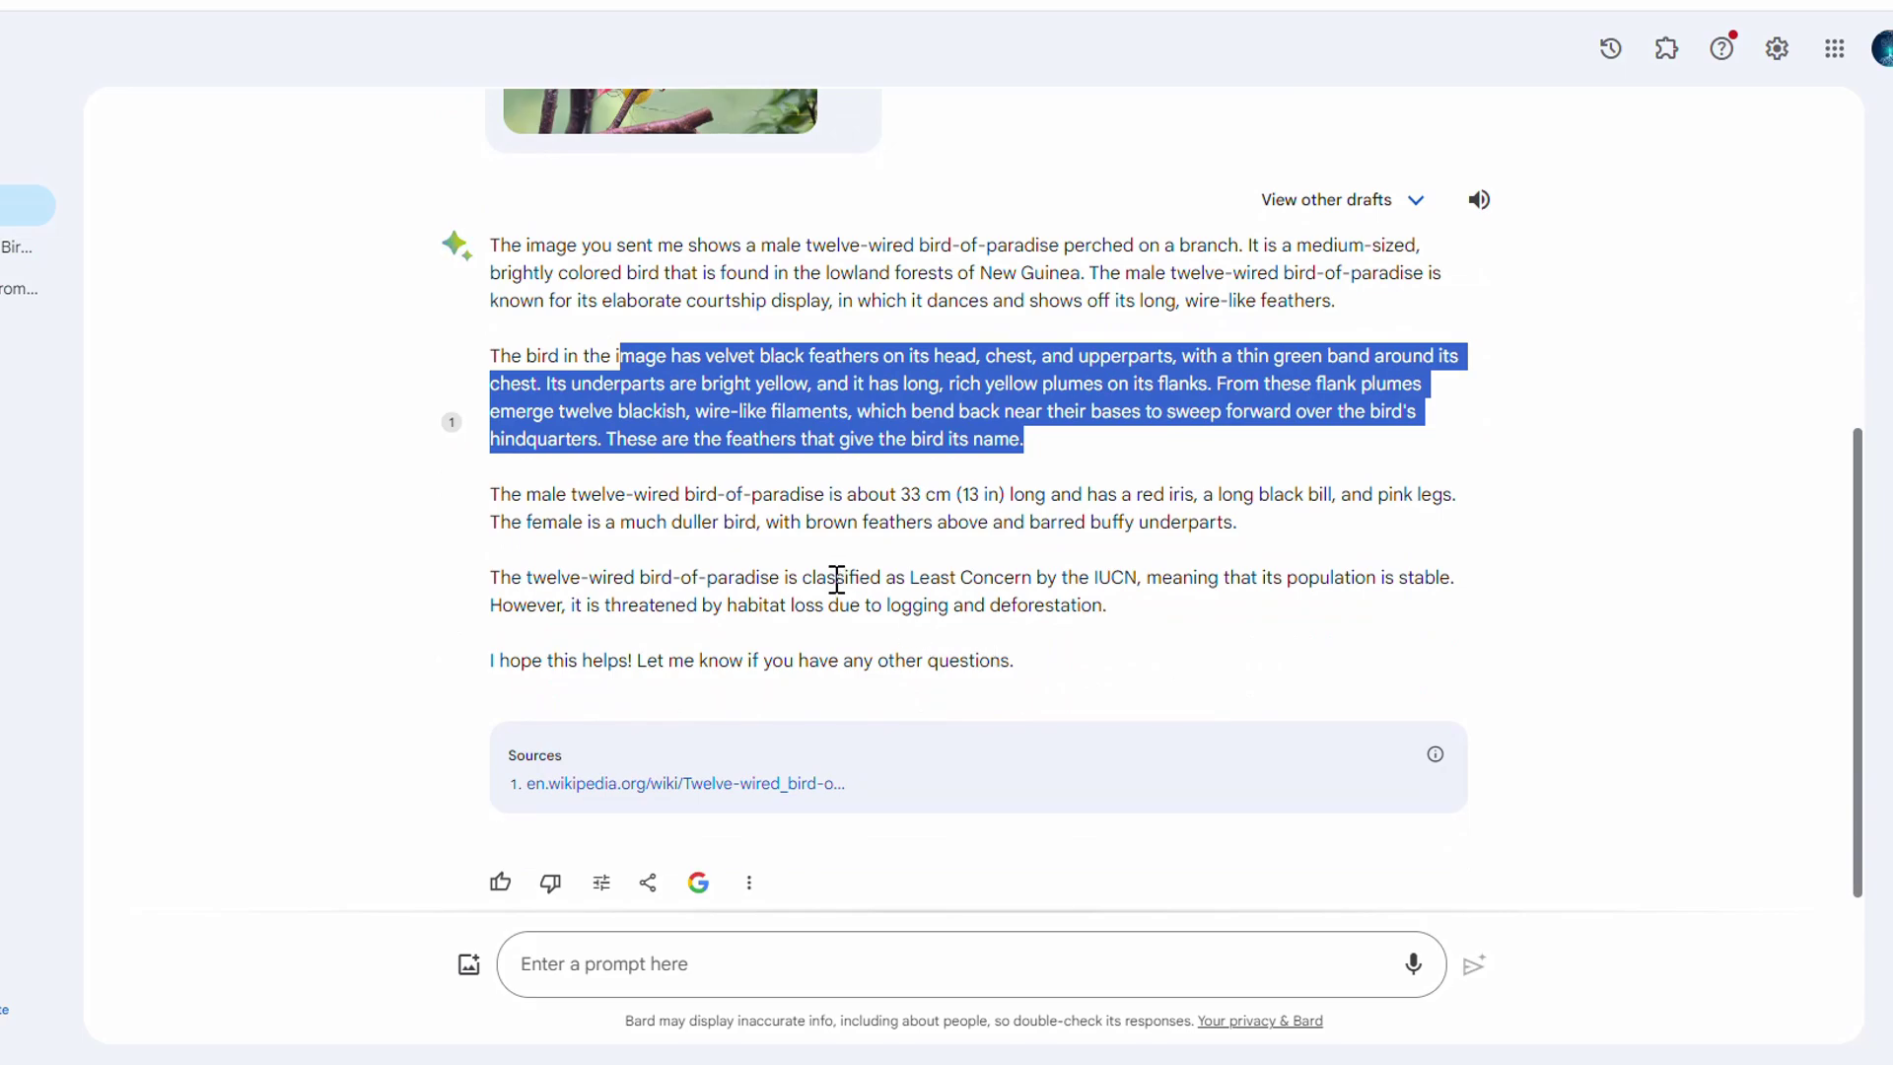
scroll(836, 579, up, 2)
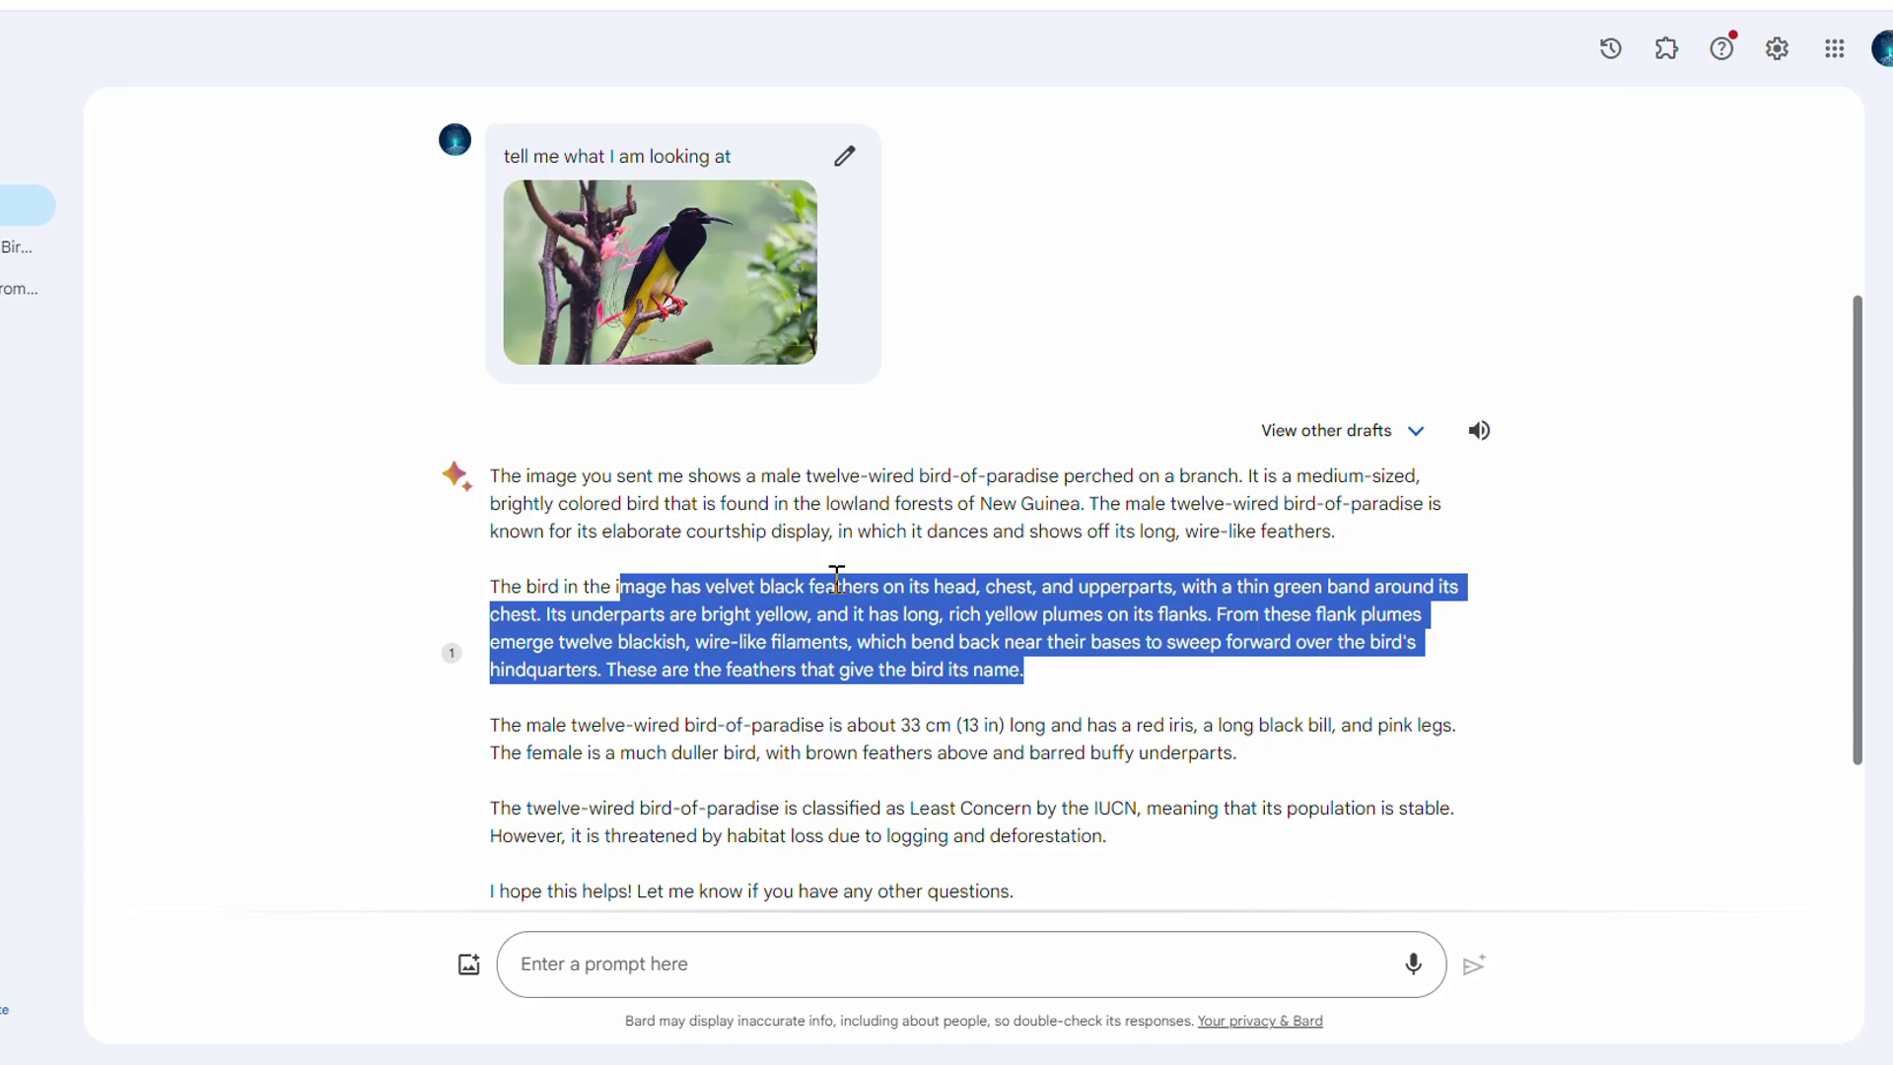
scroll(881, 707, down, 2)
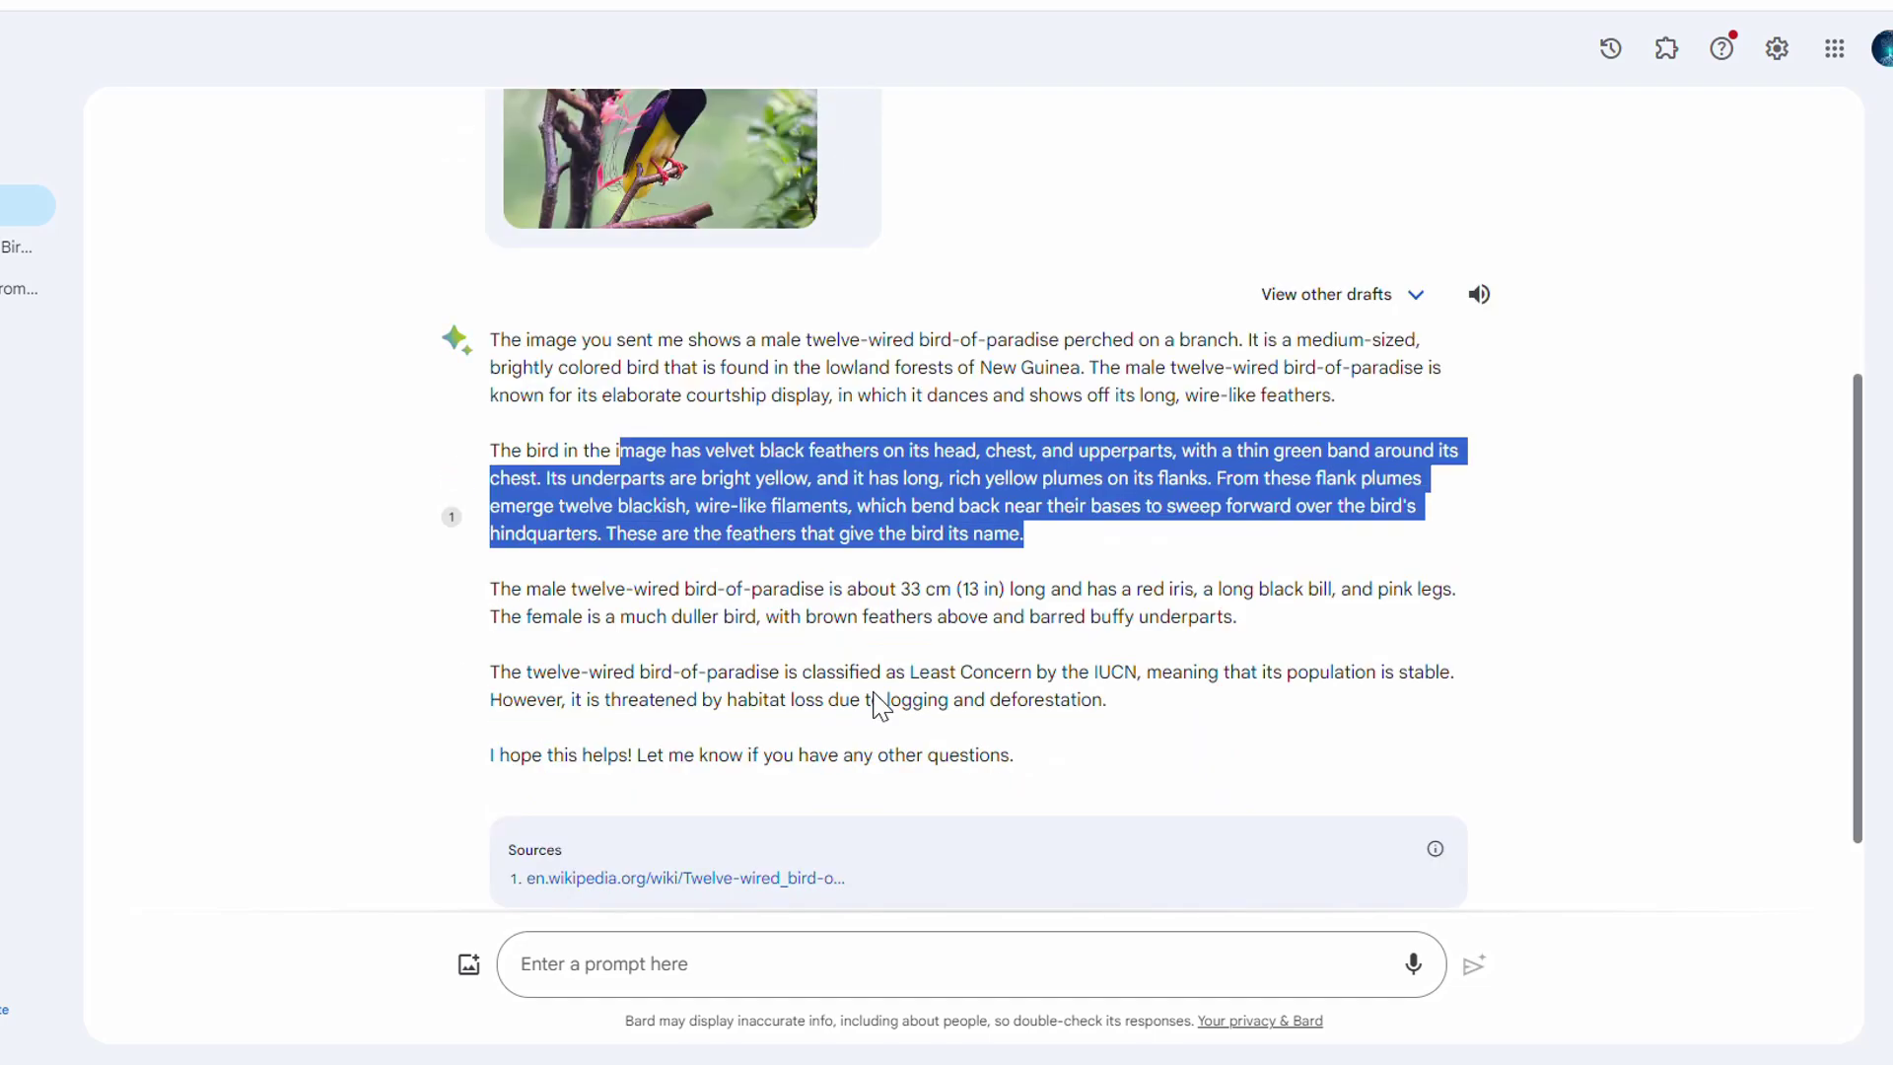
click(1038, 508)
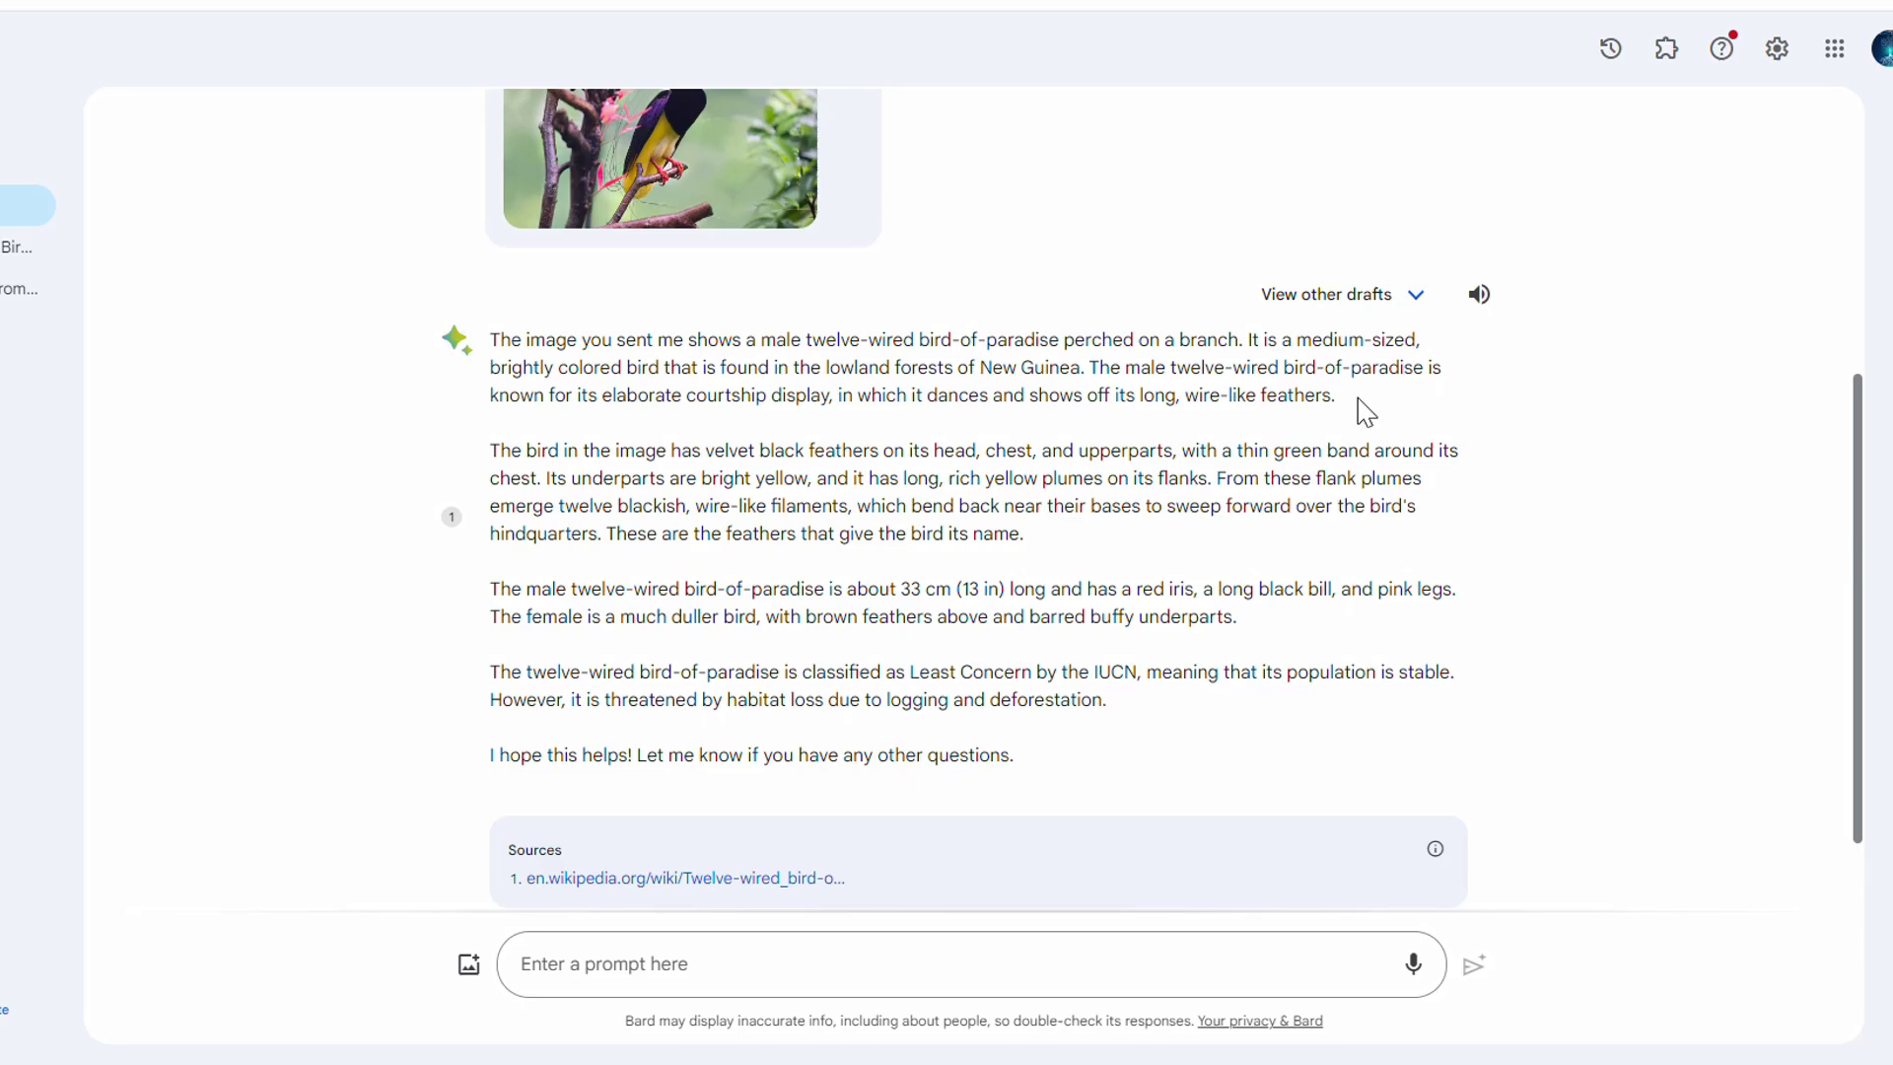
Step: Show the other drafts of the bird response and read through Draft 2
click(1420, 306)
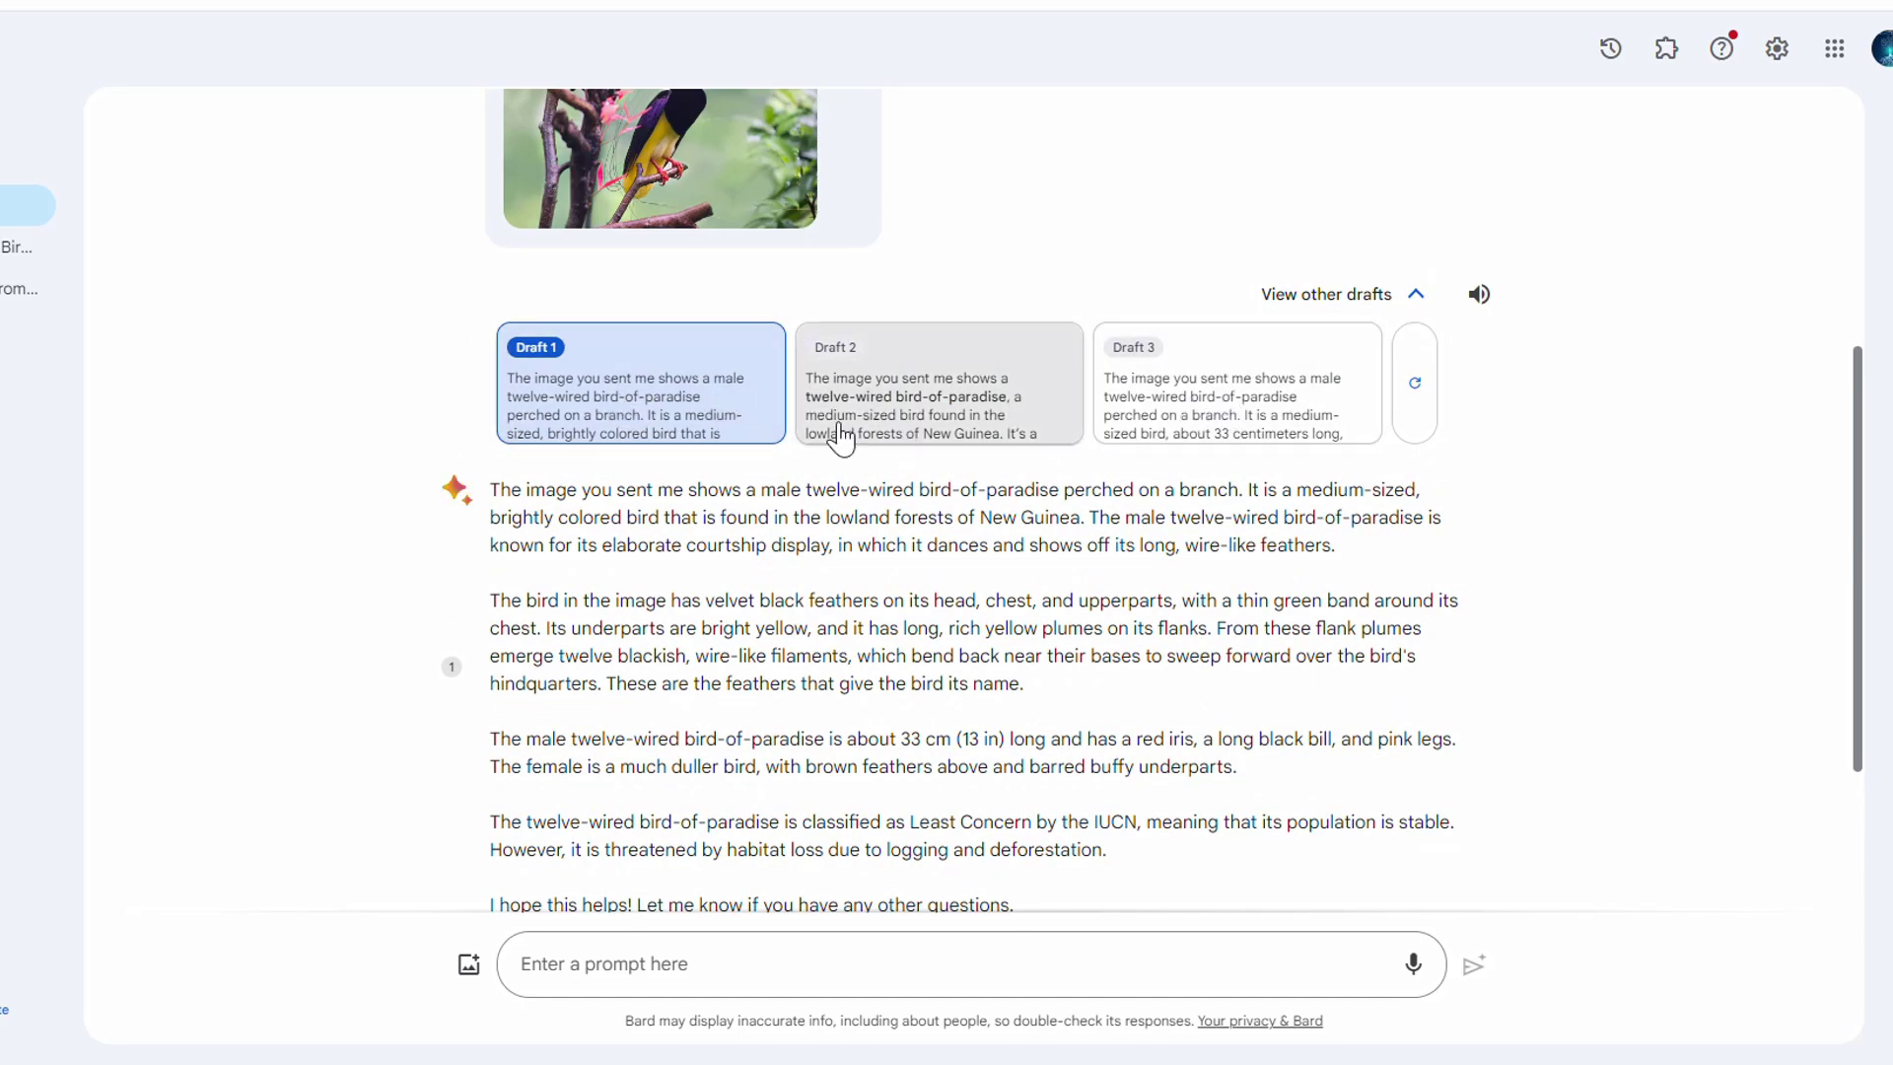
click(889, 404)
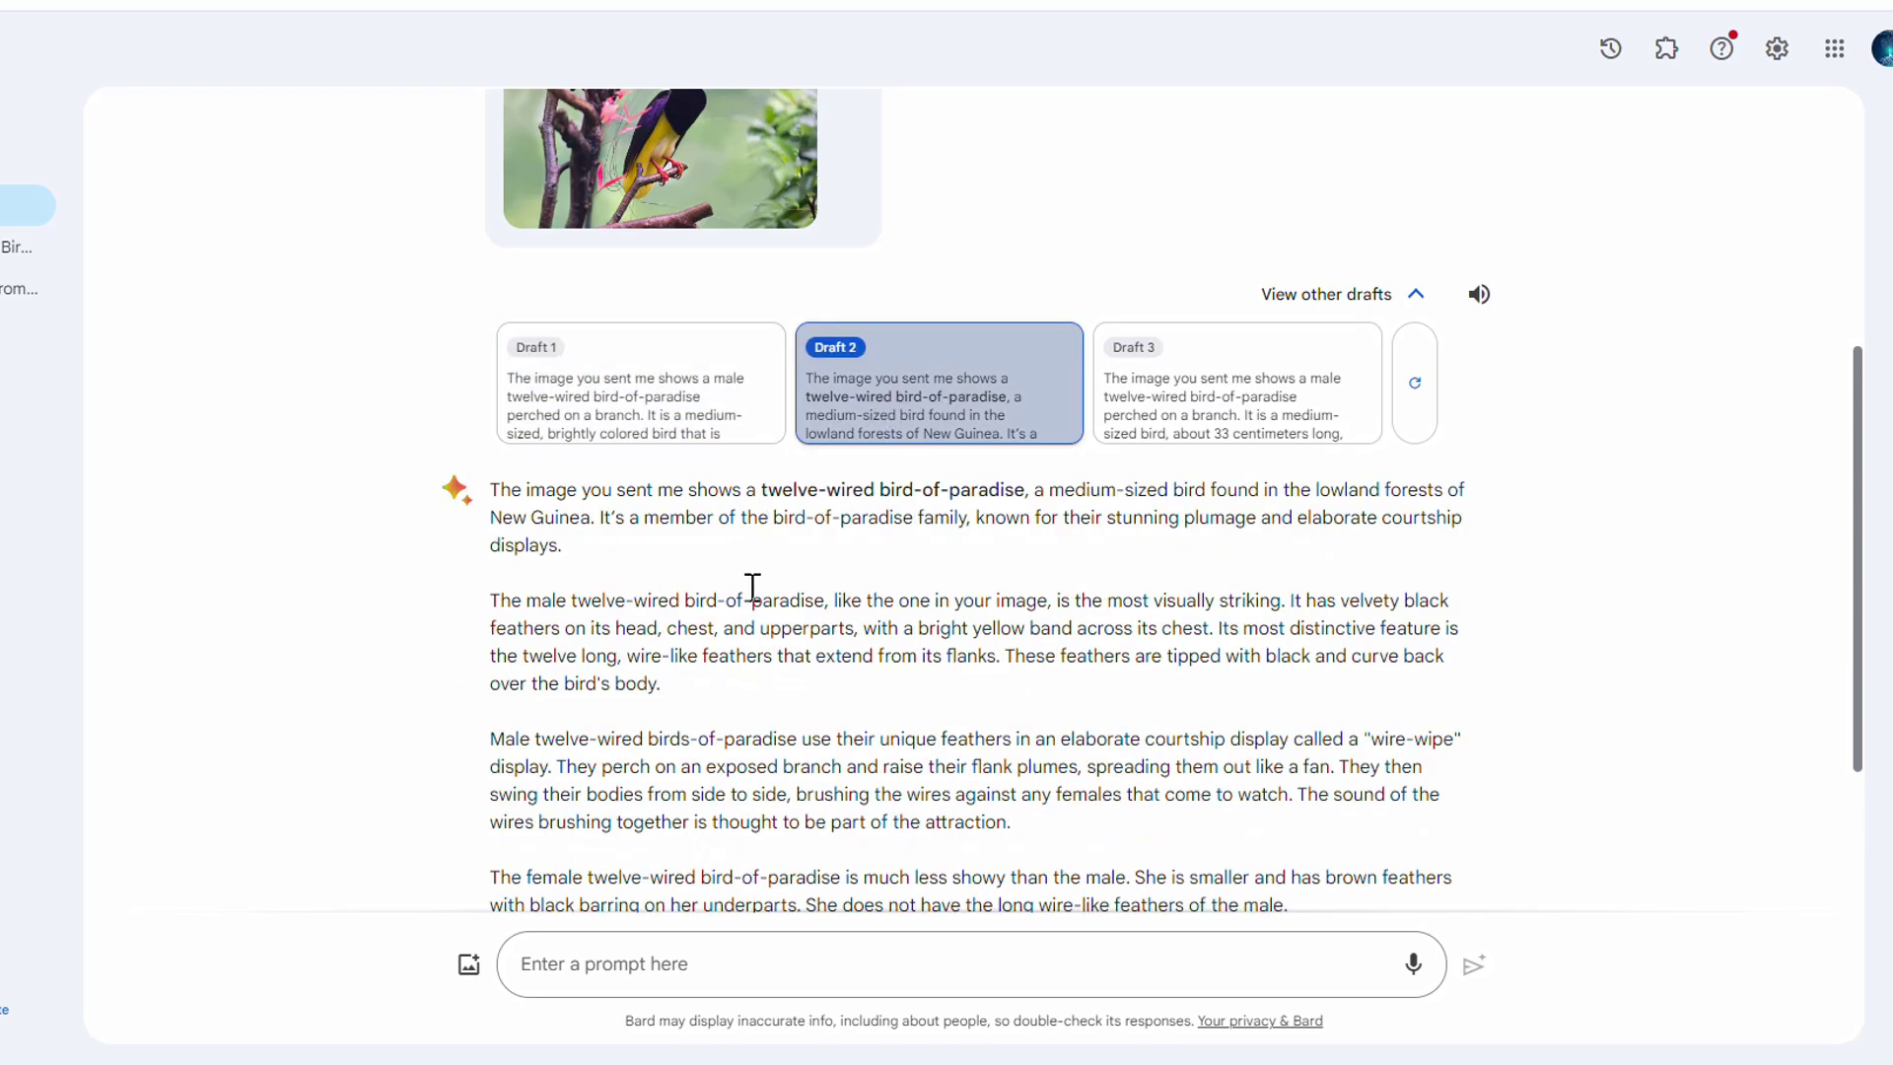
scroll(642, 591, down, 2)
scroll(641, 473, down, 1)
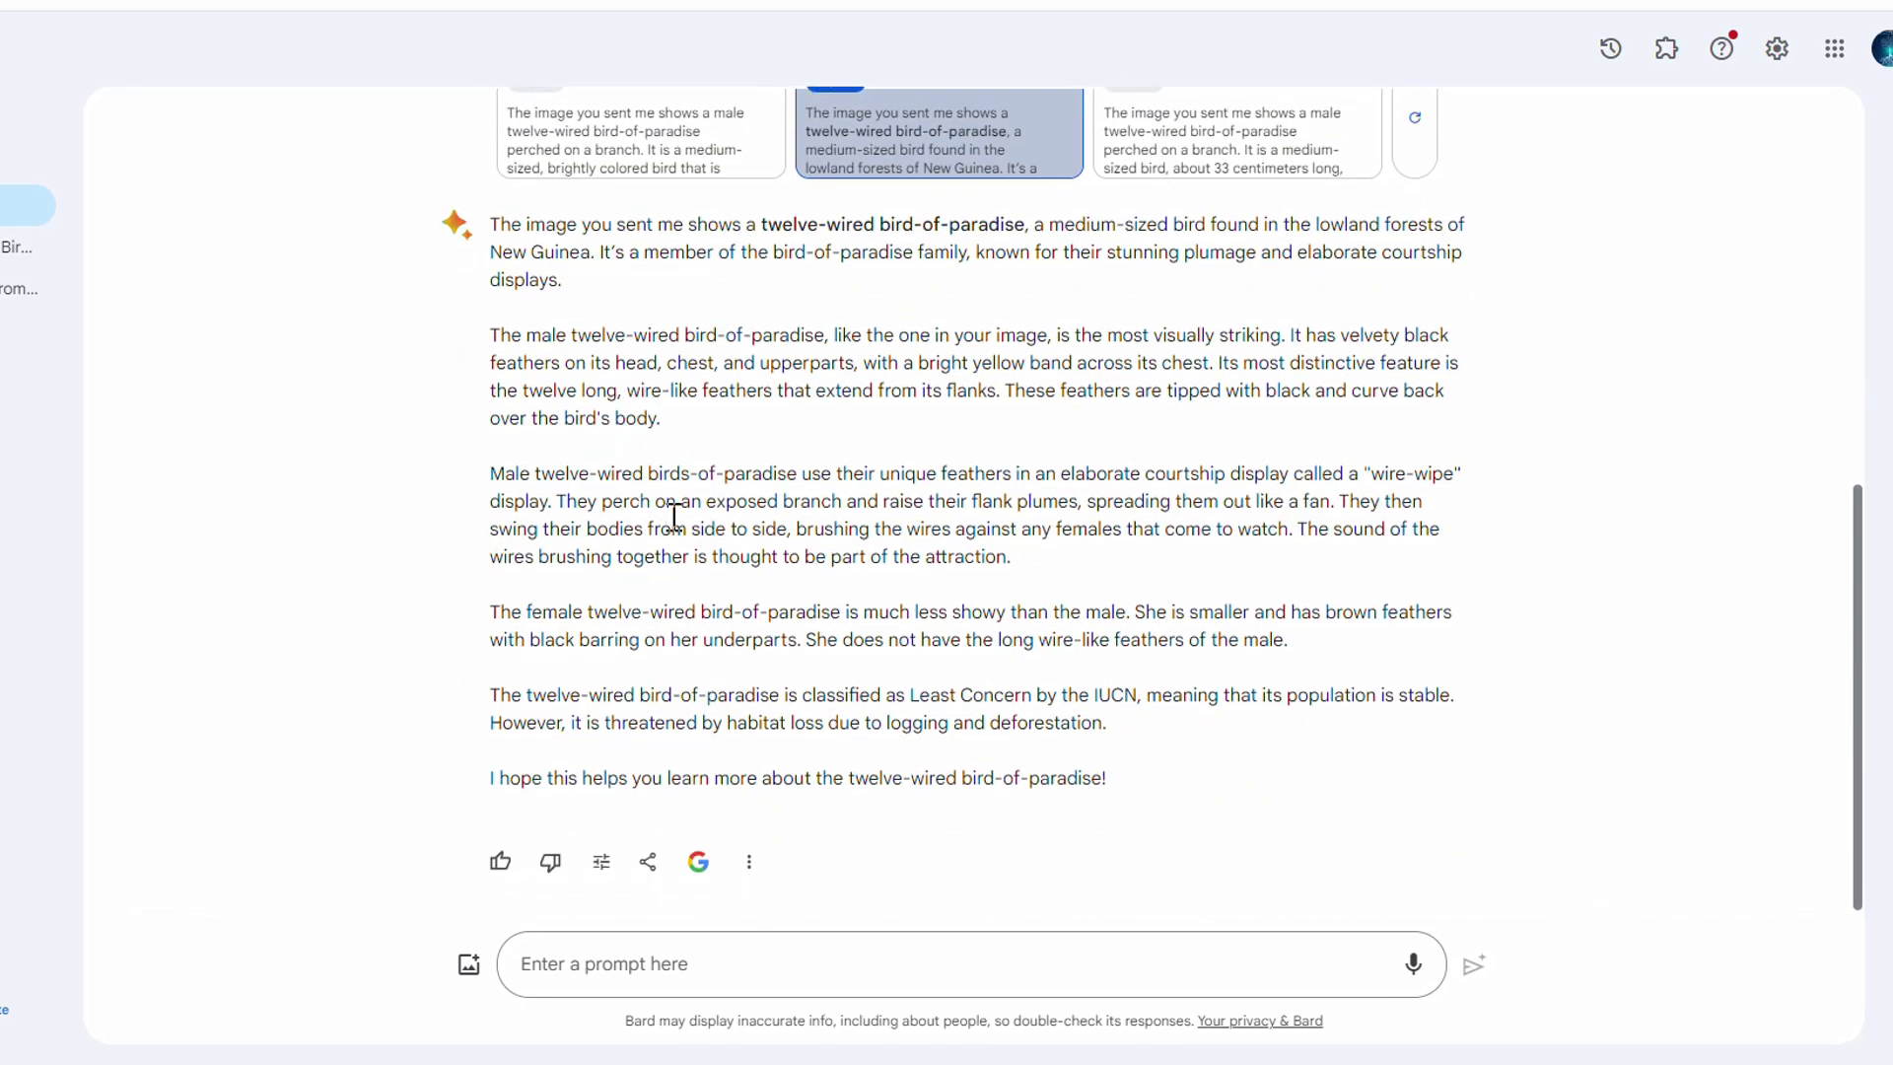
scroll(667, 507, up, 1)
scroll(516, 330, down, 1)
drag(521, 336, 732, 613)
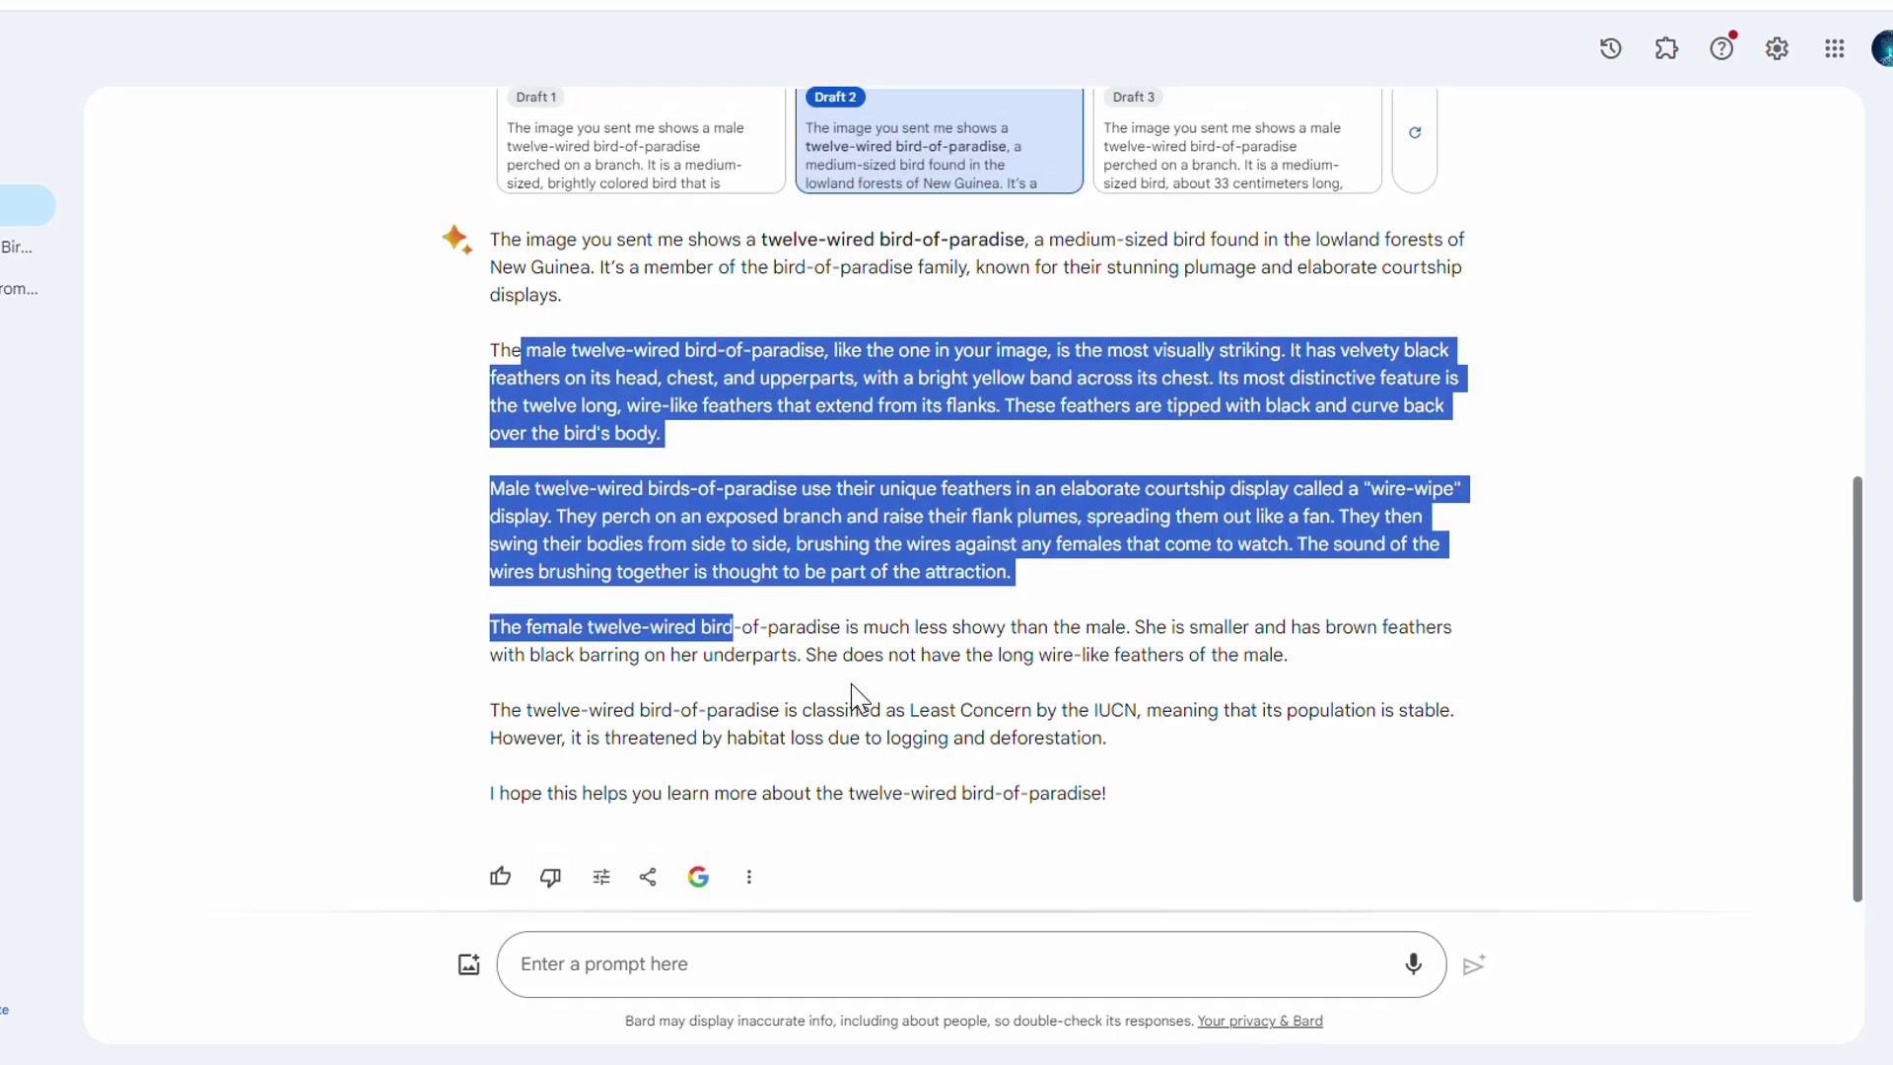
scroll(854, 697, up, 1)
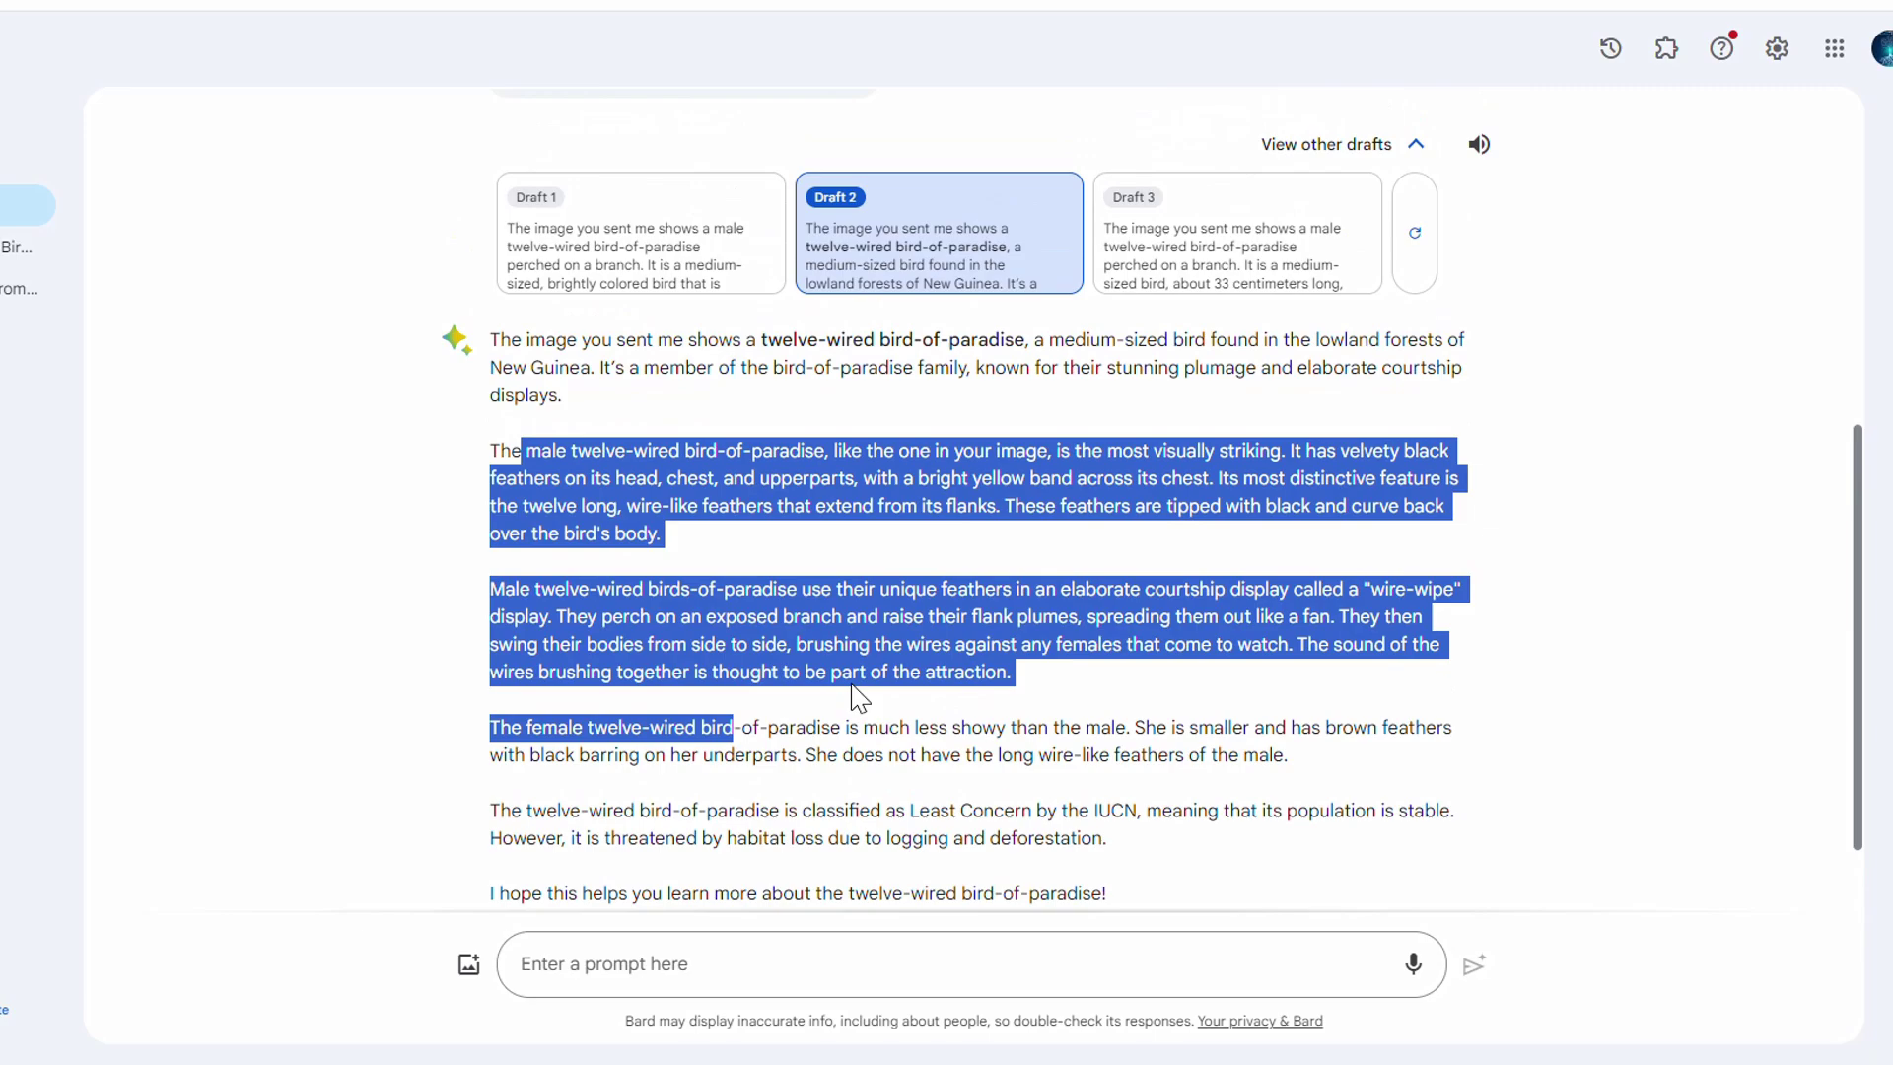
Step: Switch the bird response to Draft 3 and review its text and sources
click(1211, 253)
scroll(714, 602, down, 1)
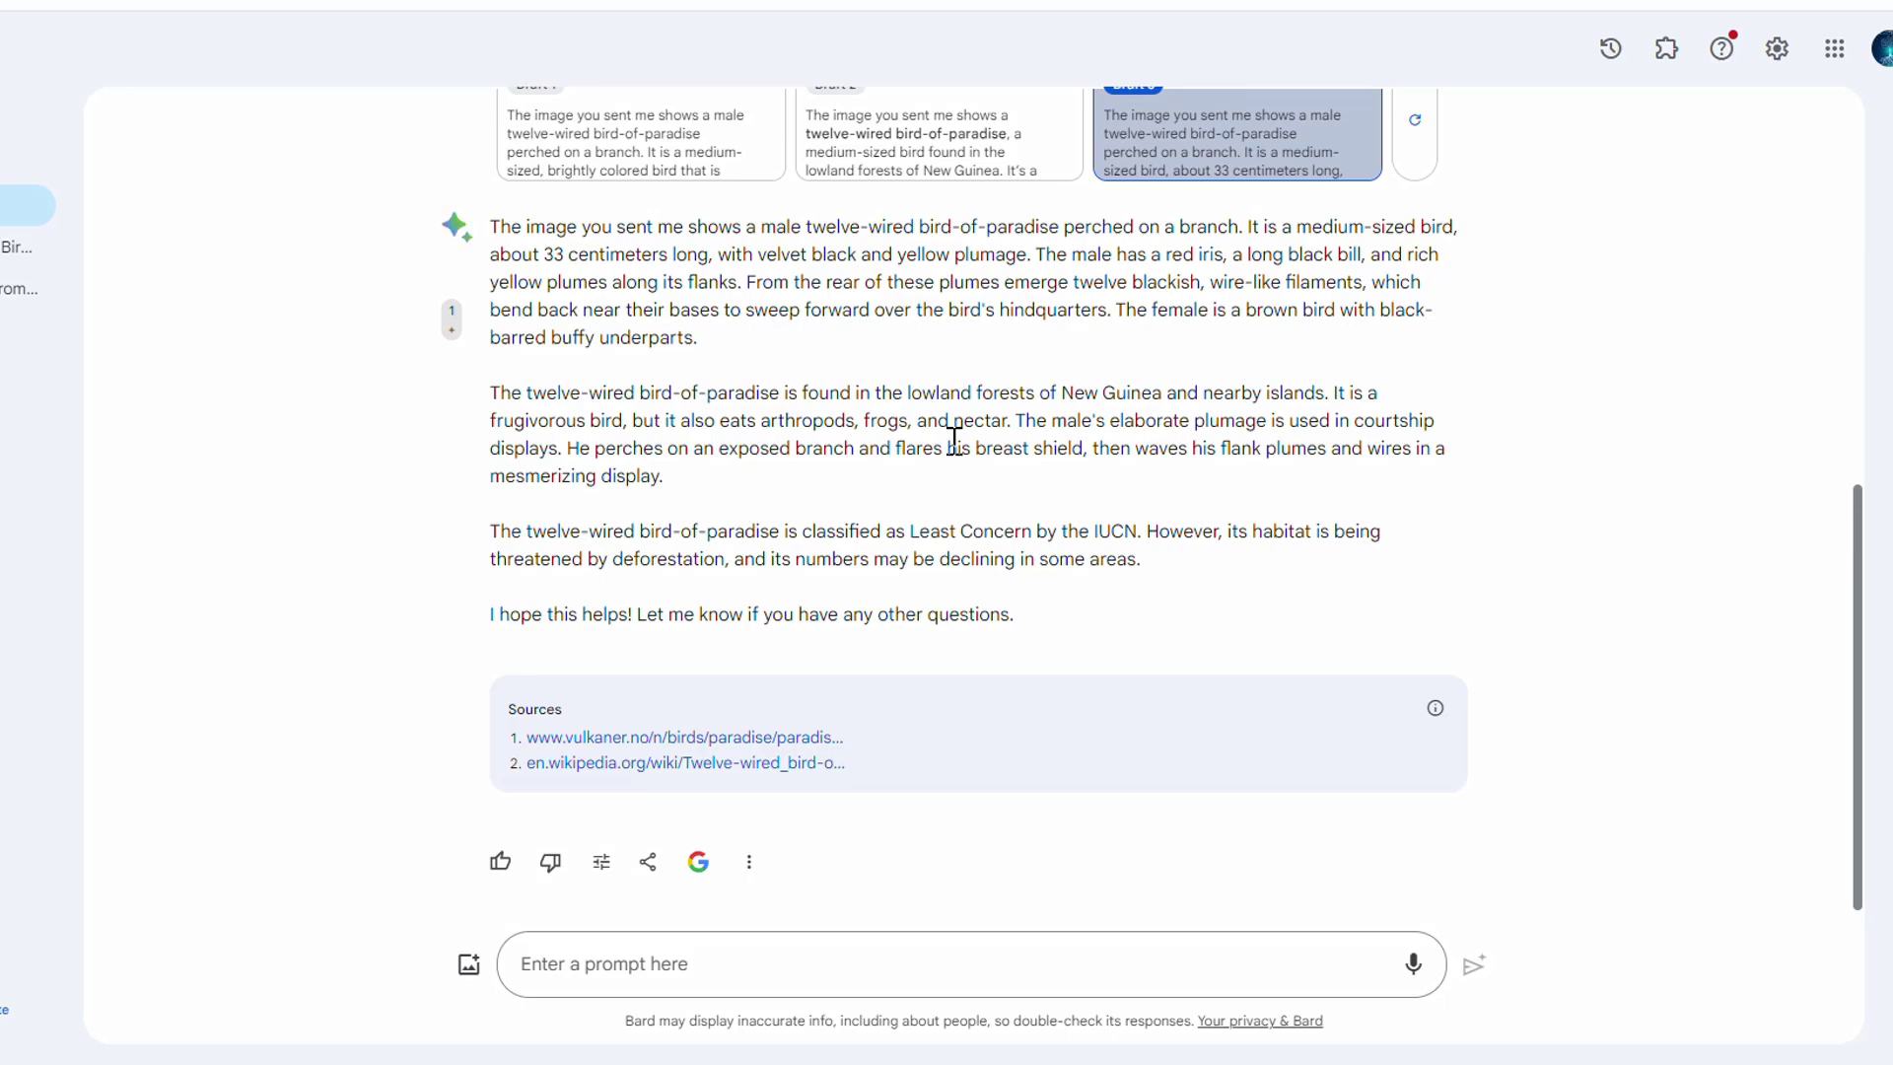
scroll(655, 241, up, 1)
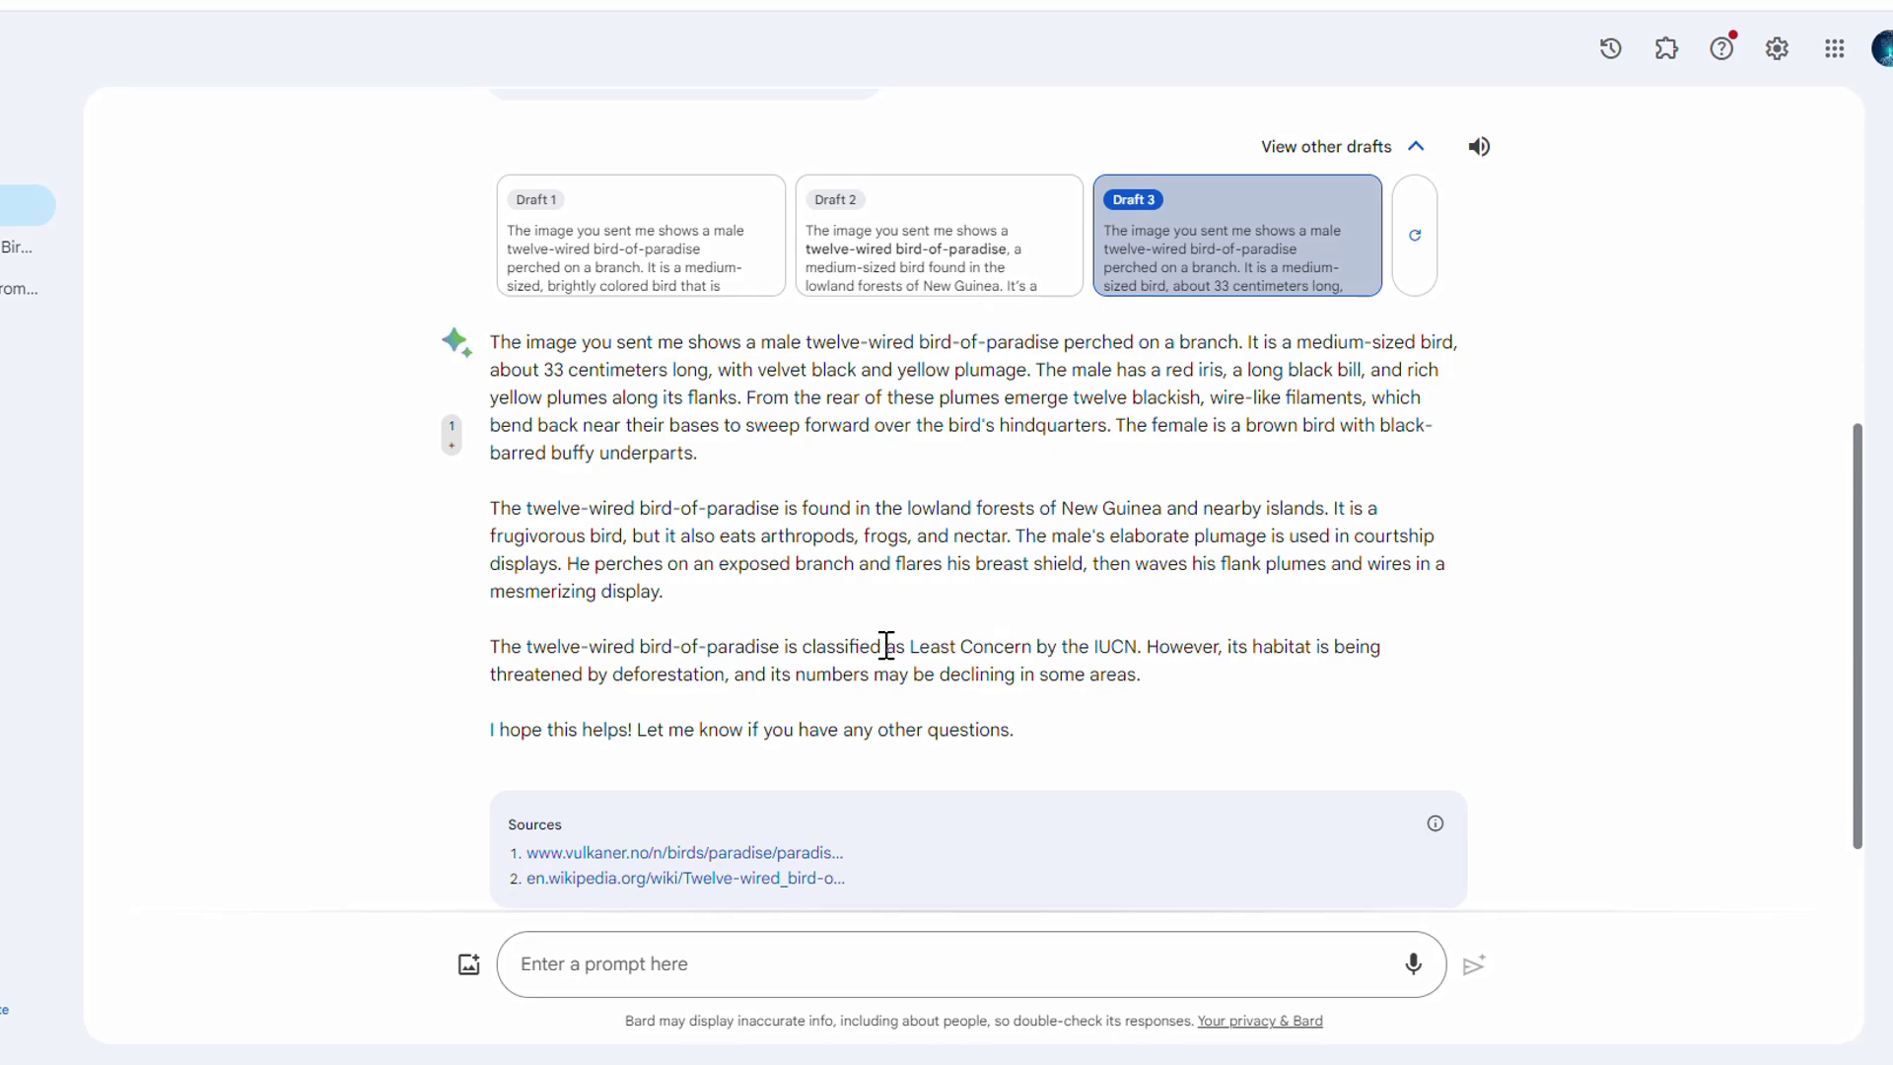
scroll(868, 656, up, 3)
scroll(845, 668, down, 3)
scroll(845, 675, down, 1)
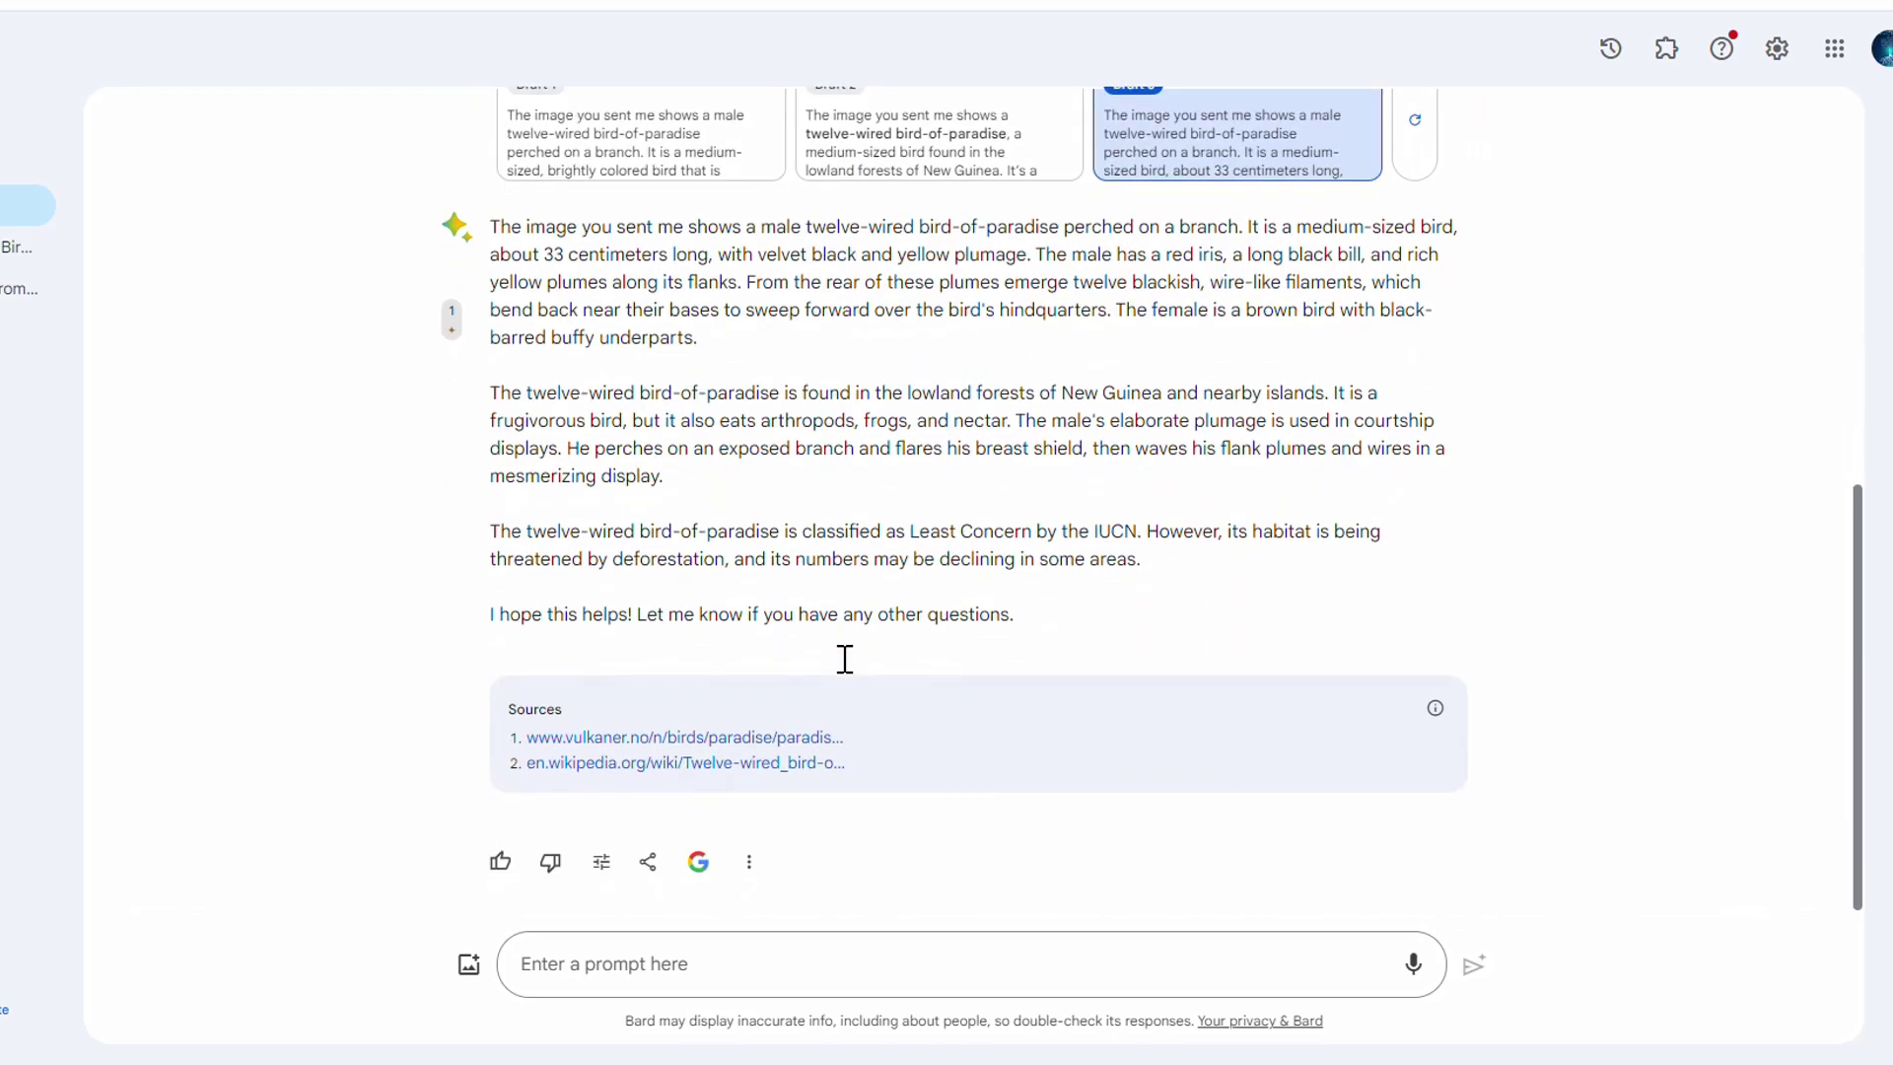
Step: Modify the bird response to be shorter, and make the shortened version more casual
click(600, 866)
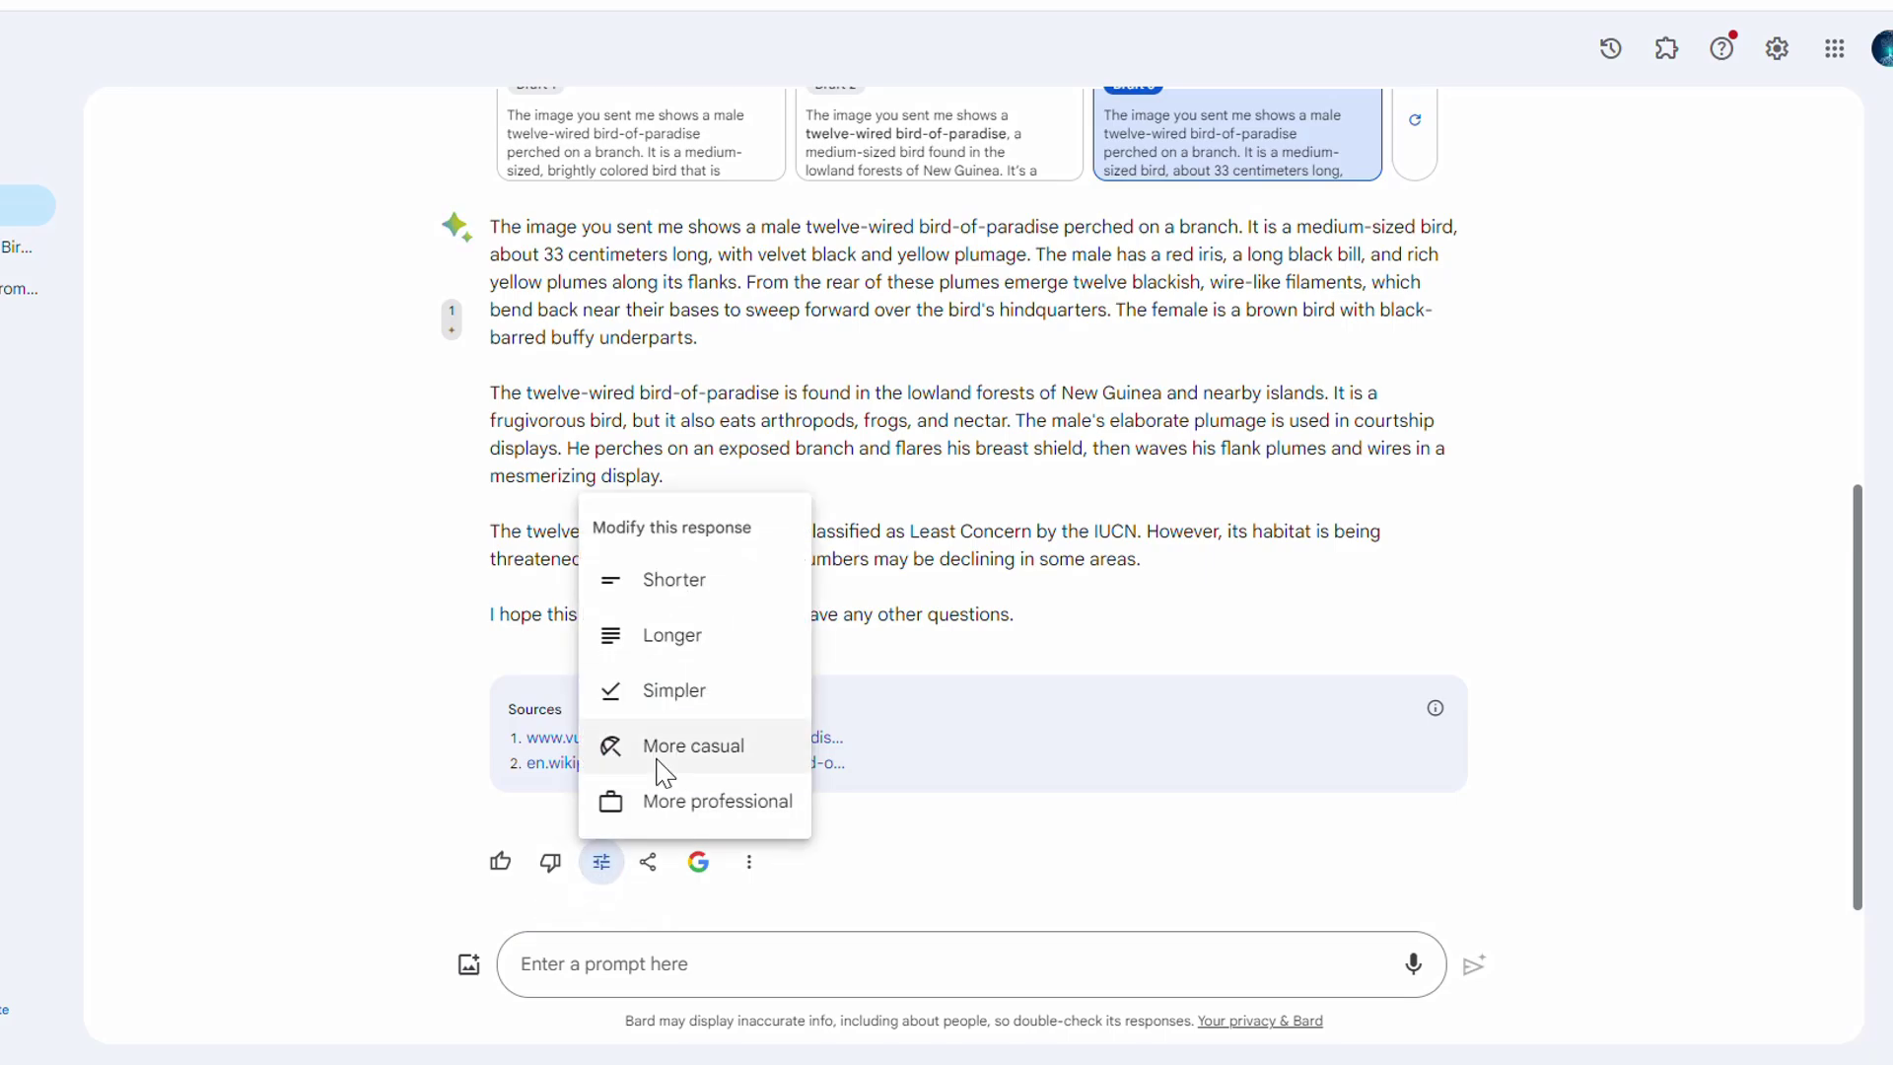
click(708, 580)
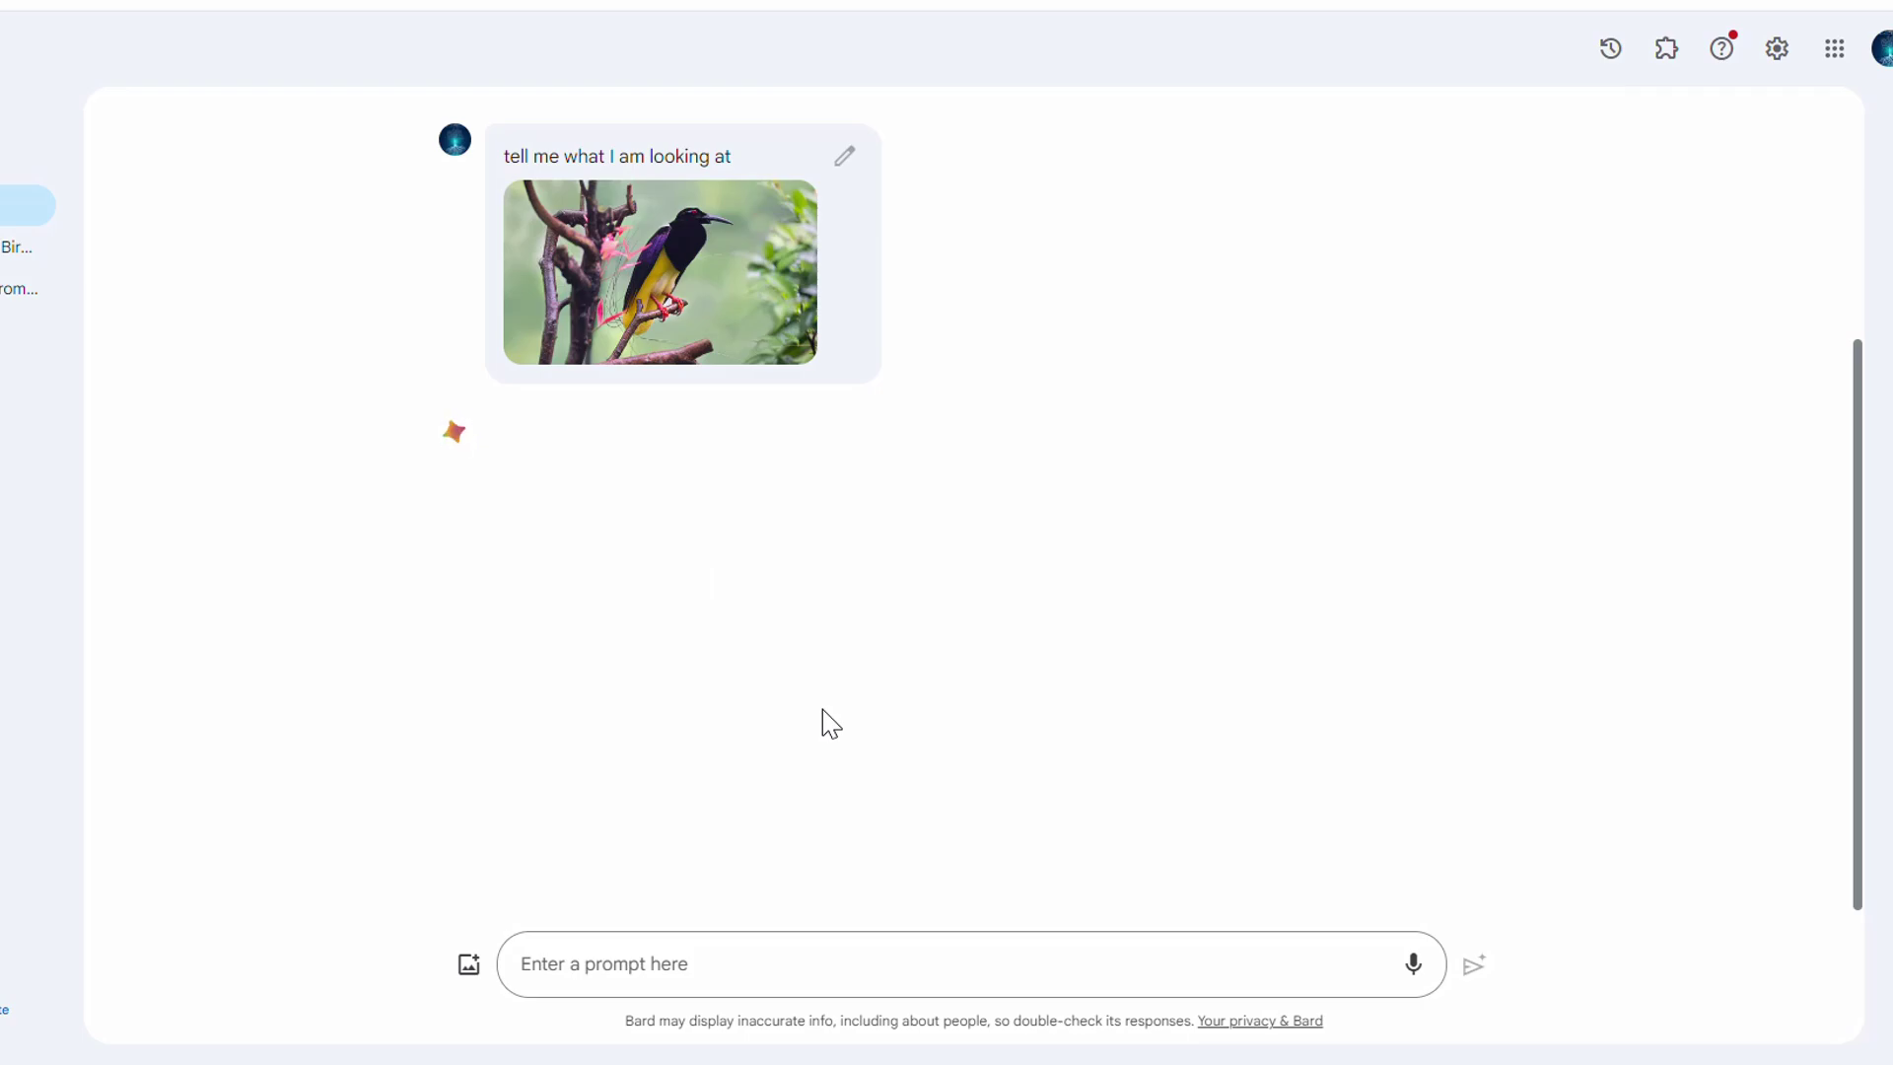
click(602, 670)
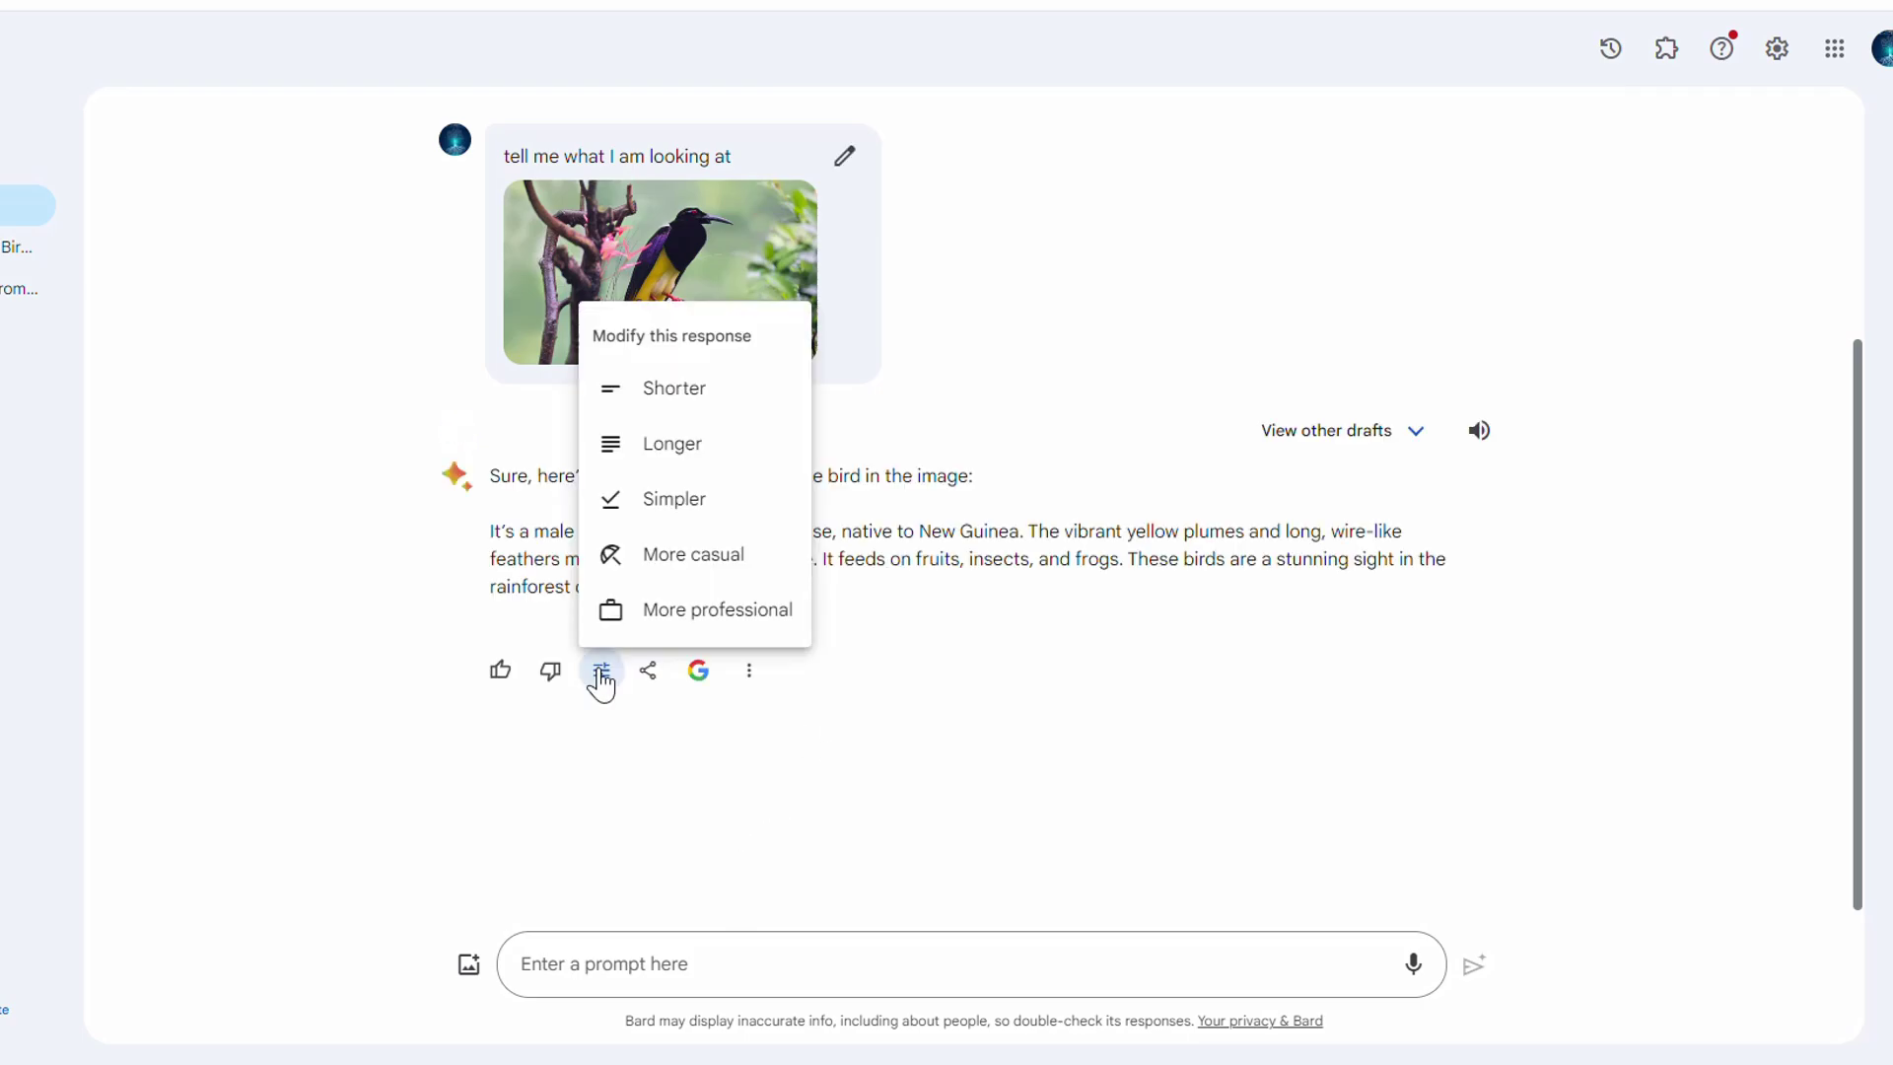
click(696, 558)
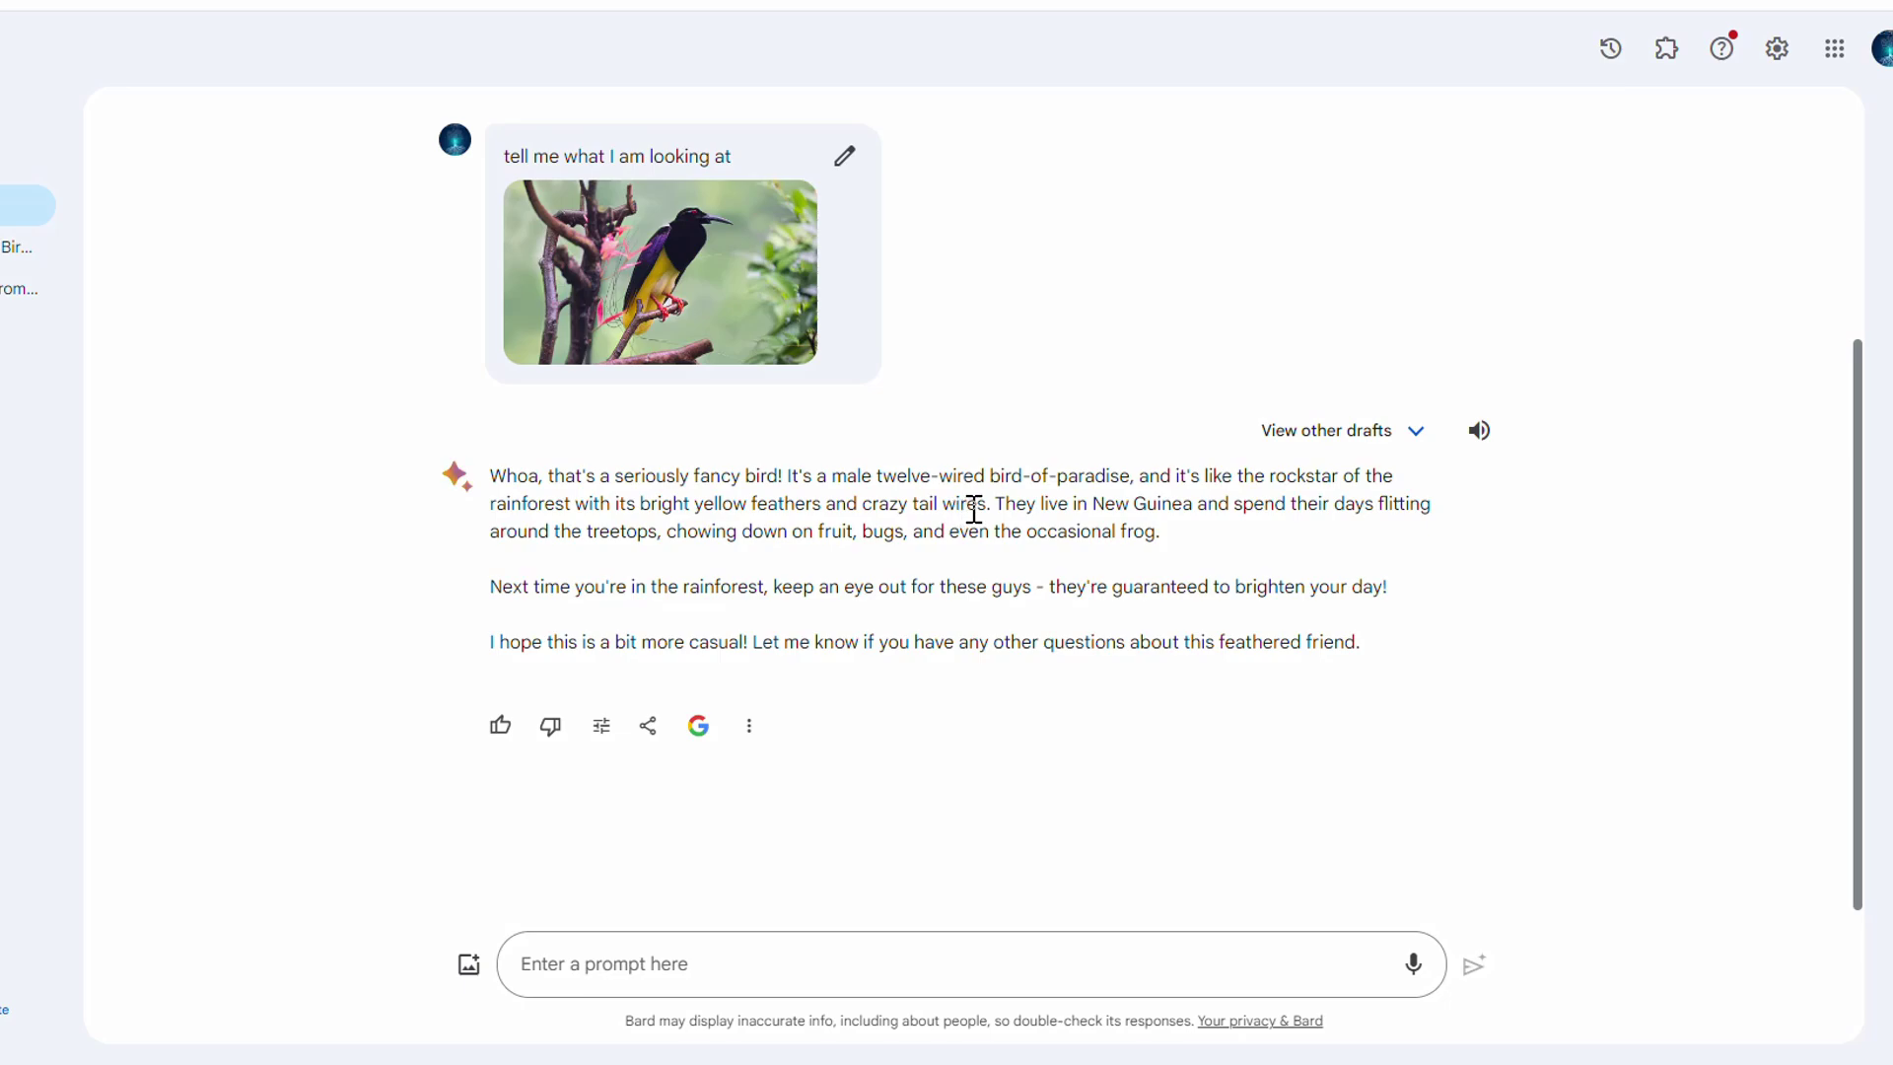
click(601, 726)
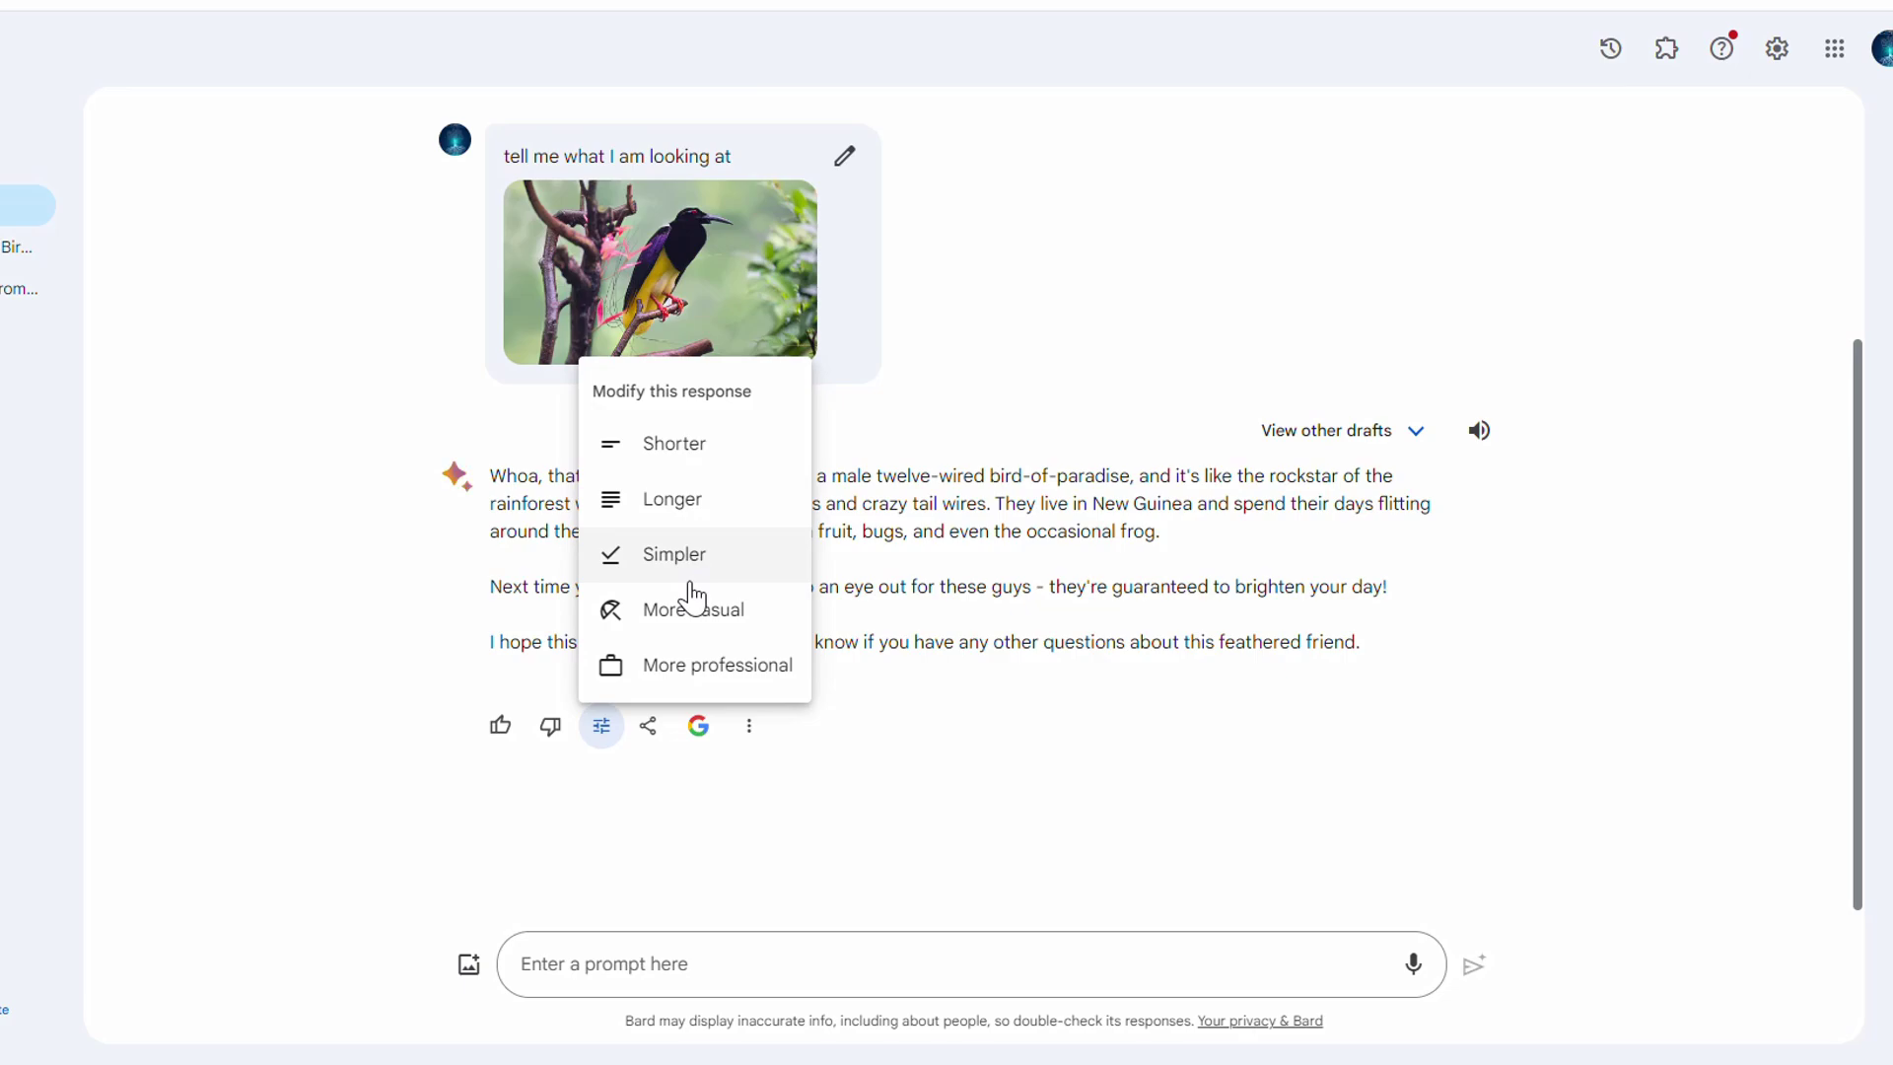
click(902, 658)
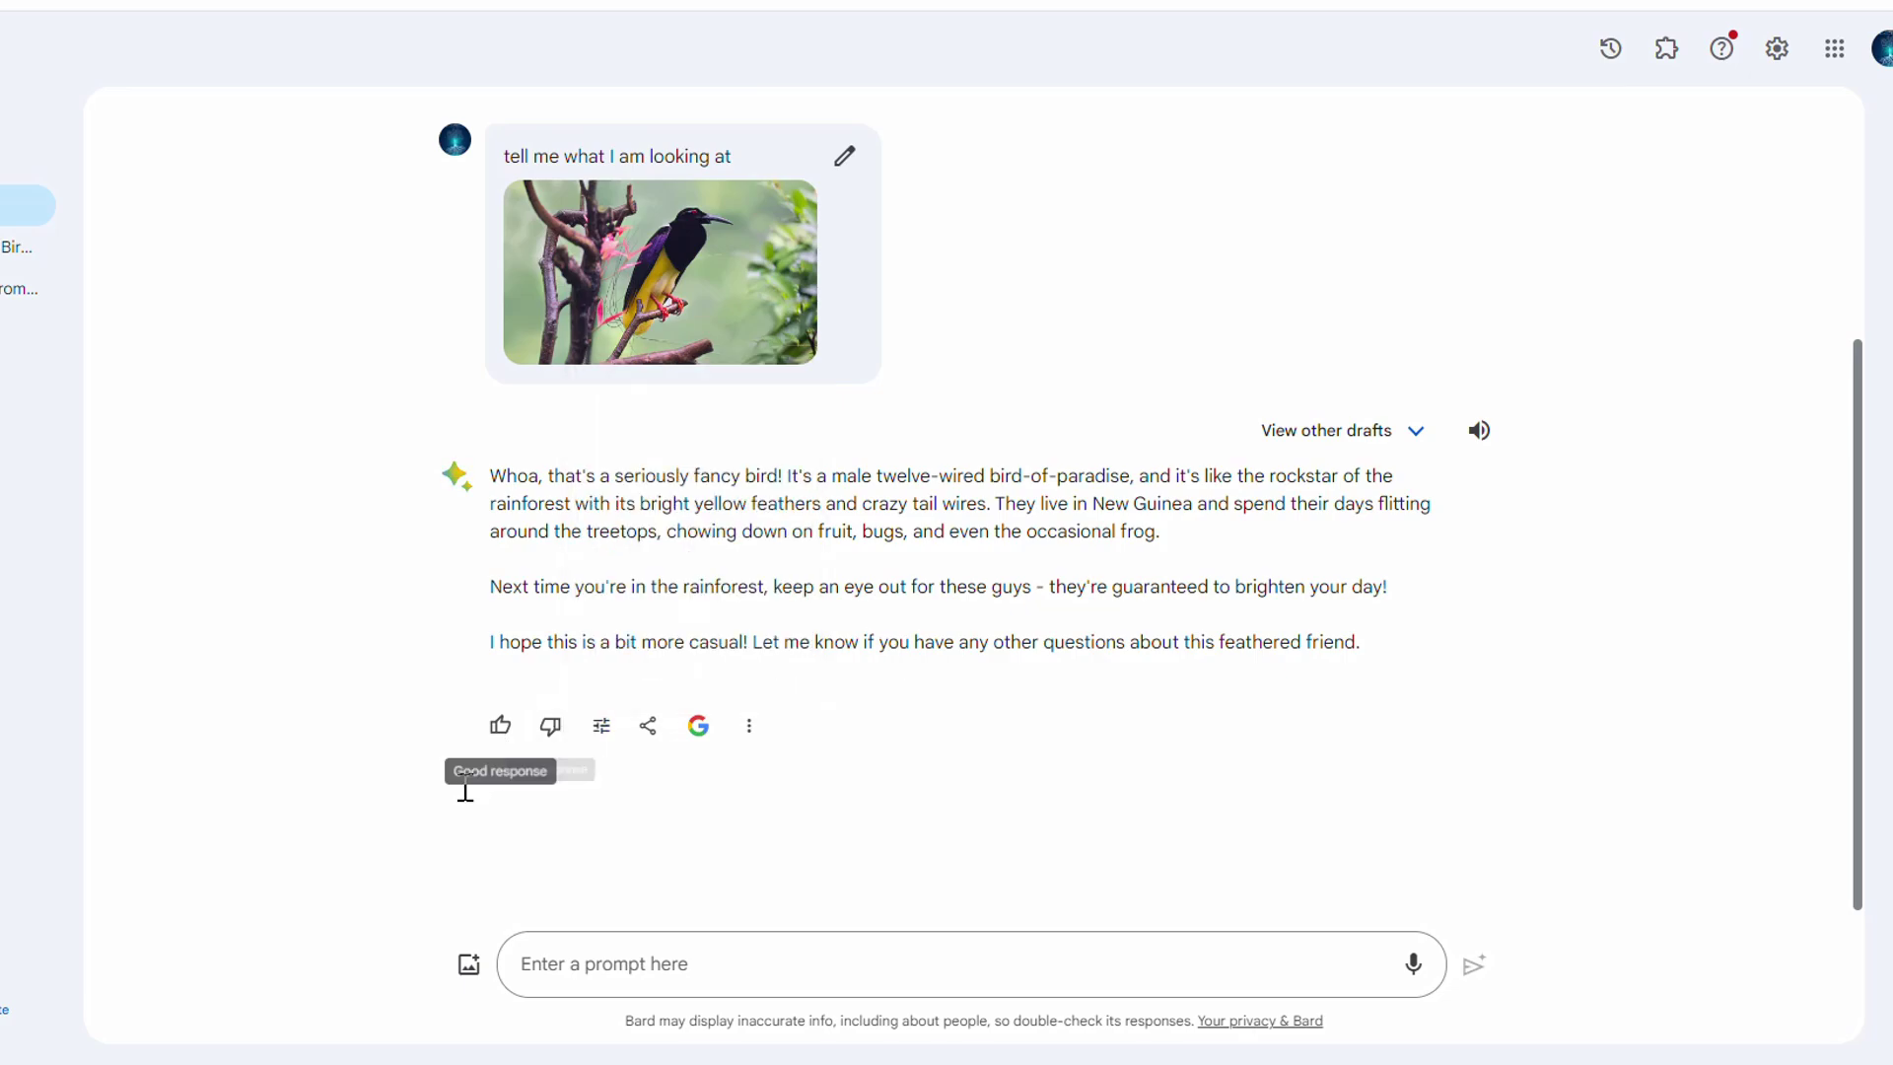
Step: Attach the chart image sneakers.png, dictate the prompt "what is the data about" and submit it
click(470, 966)
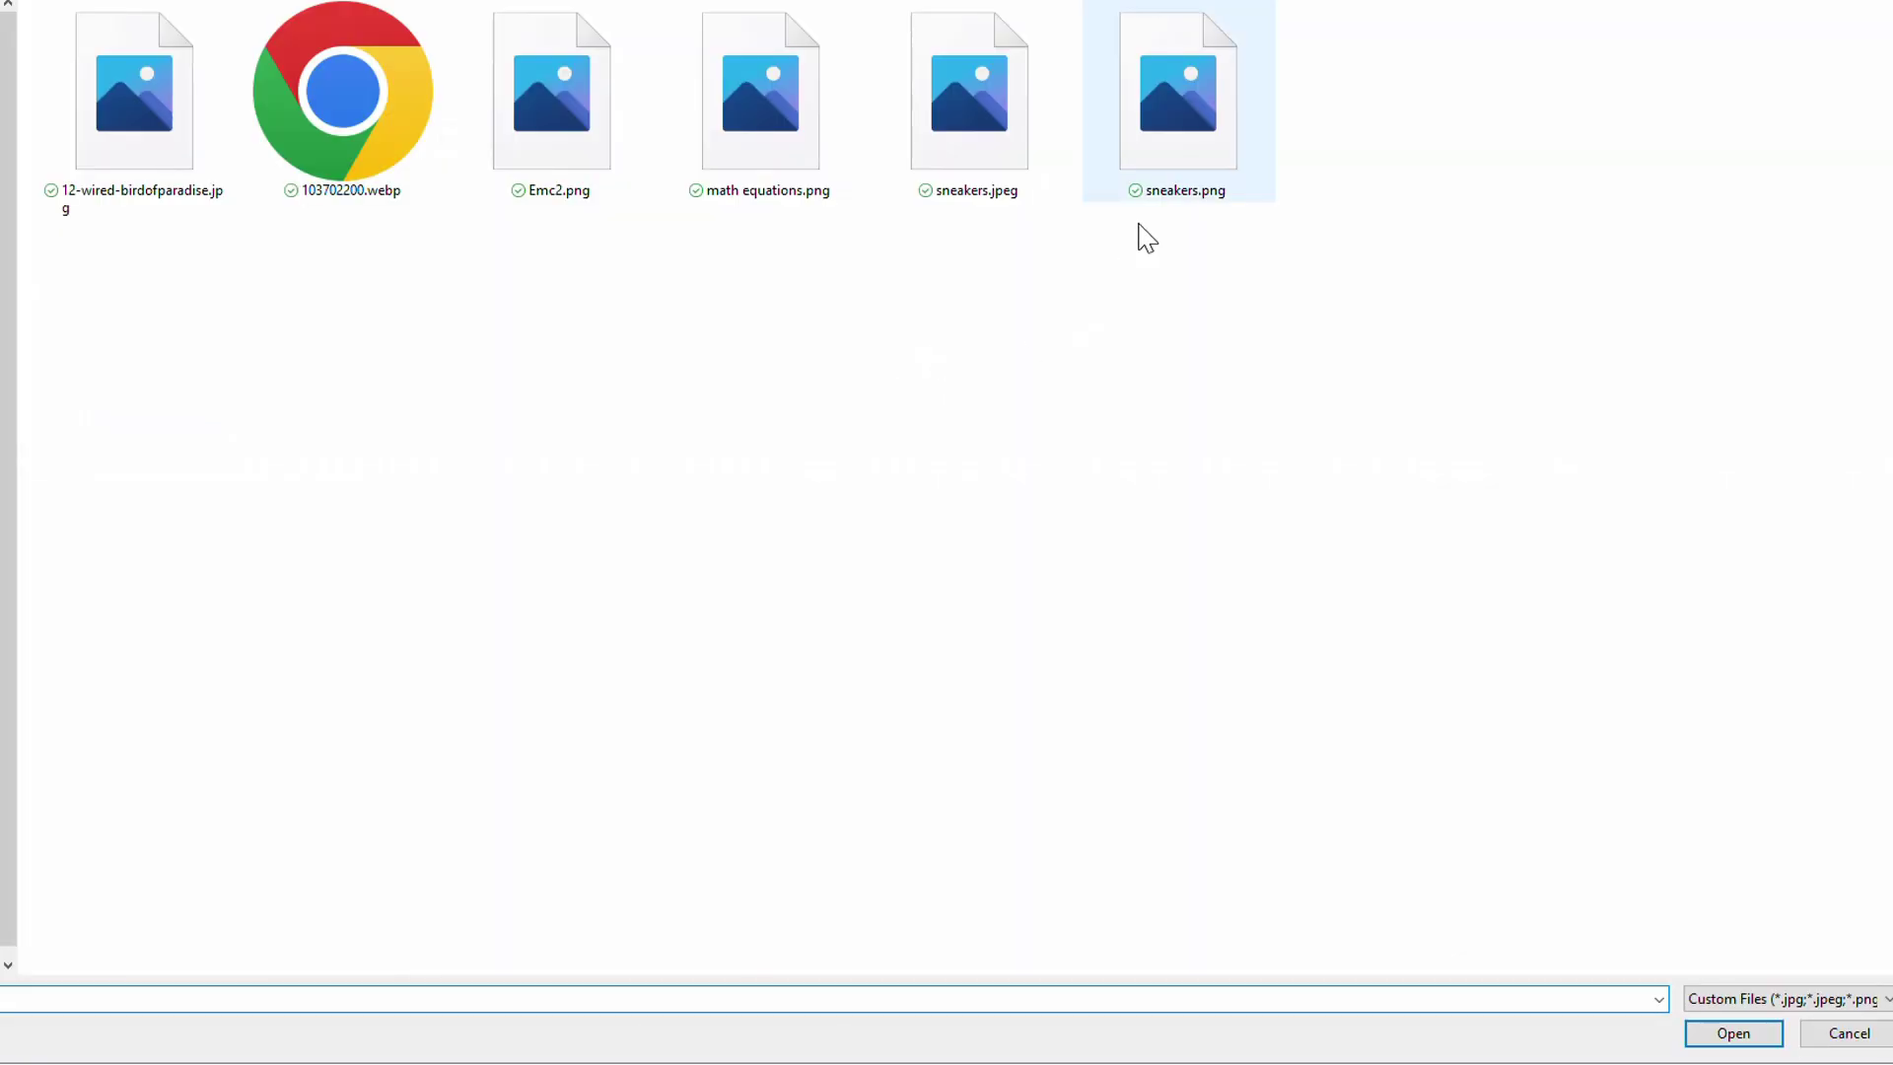
click(1170, 163)
double_click(1170, 163)
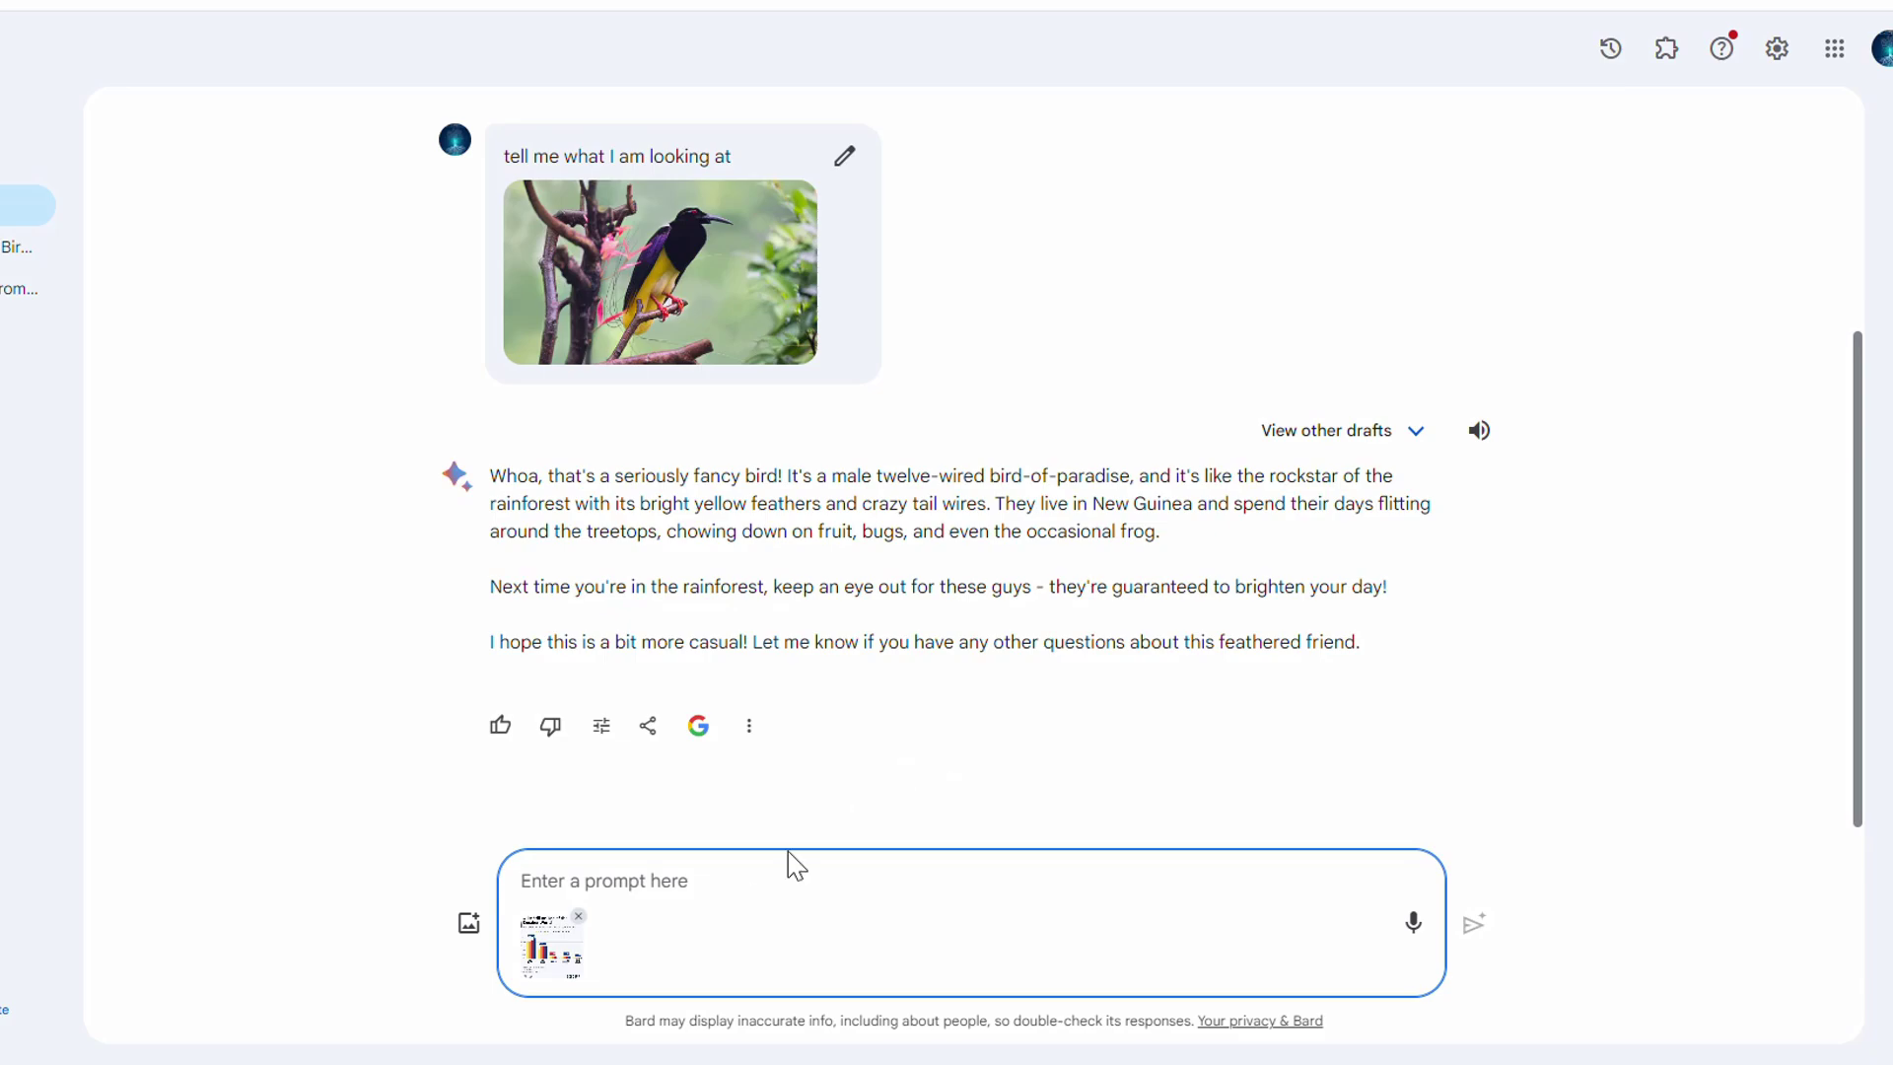
click(1414, 923)
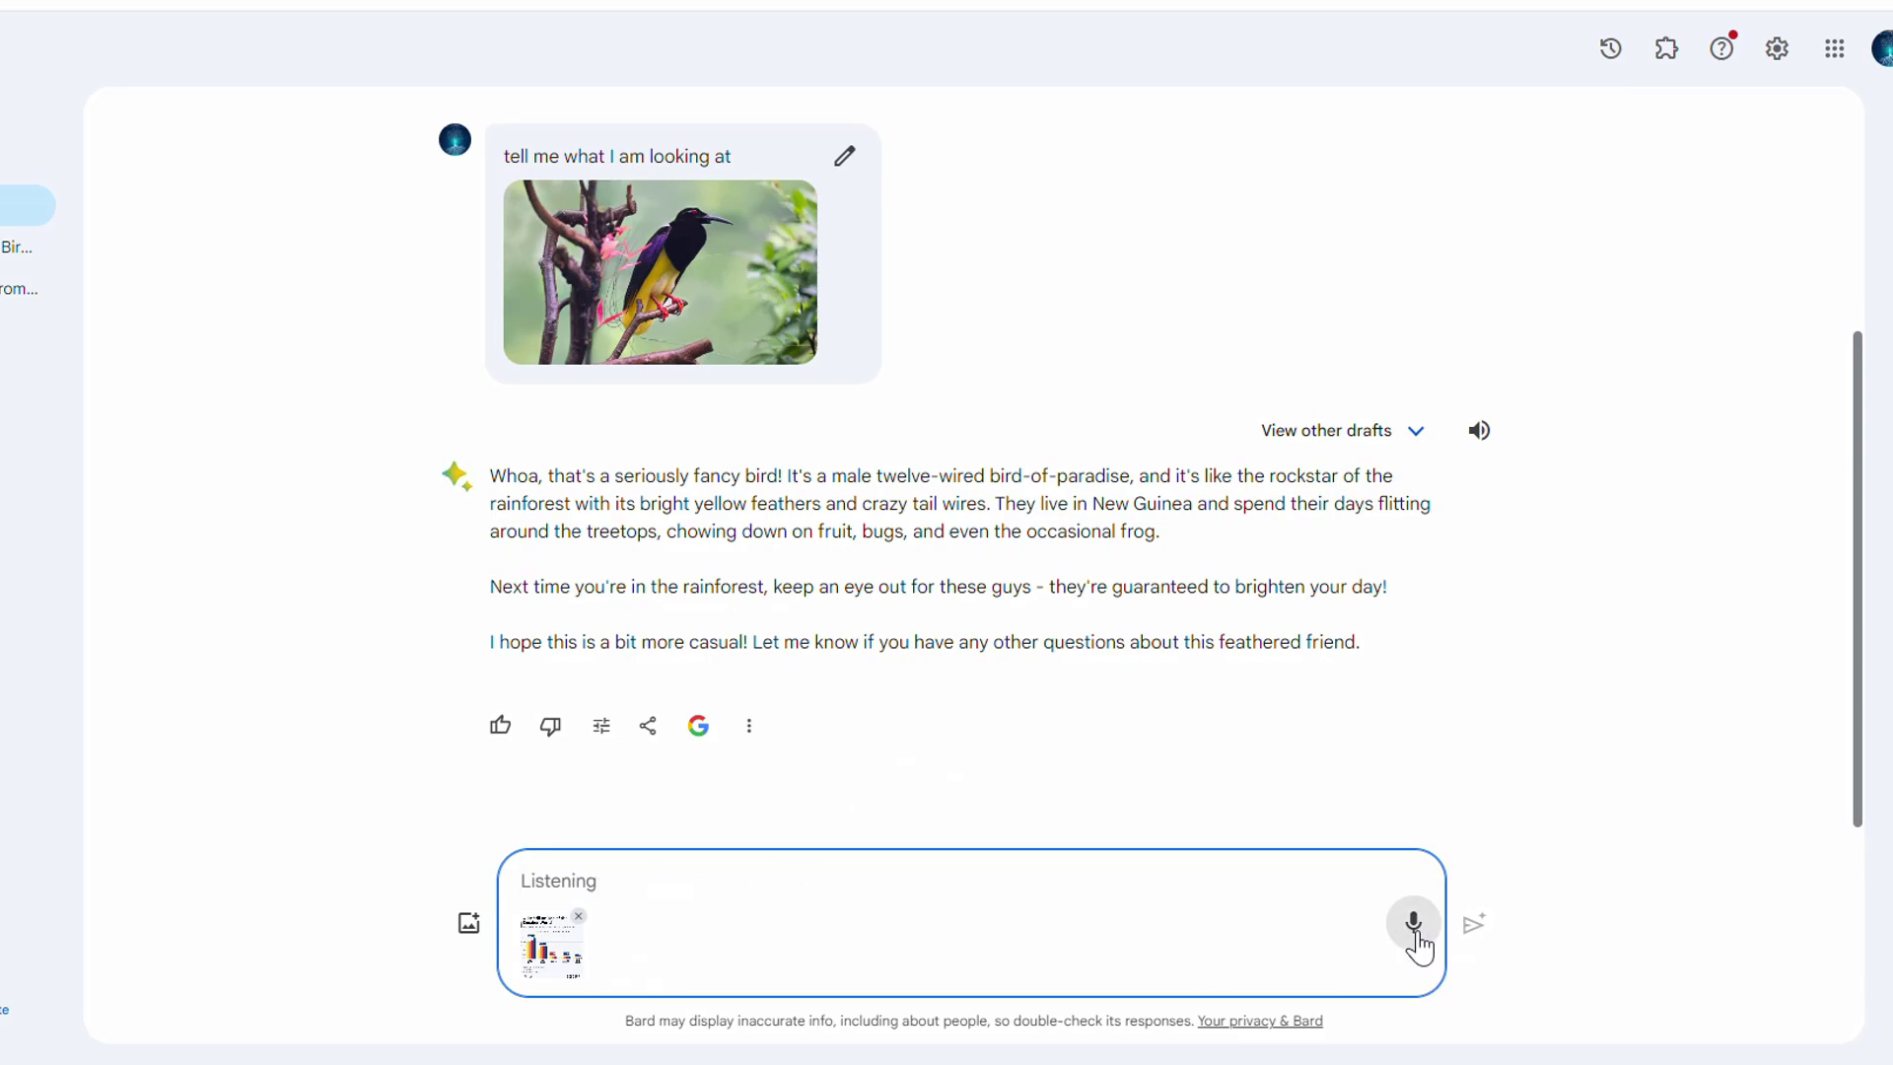
click(1474, 927)
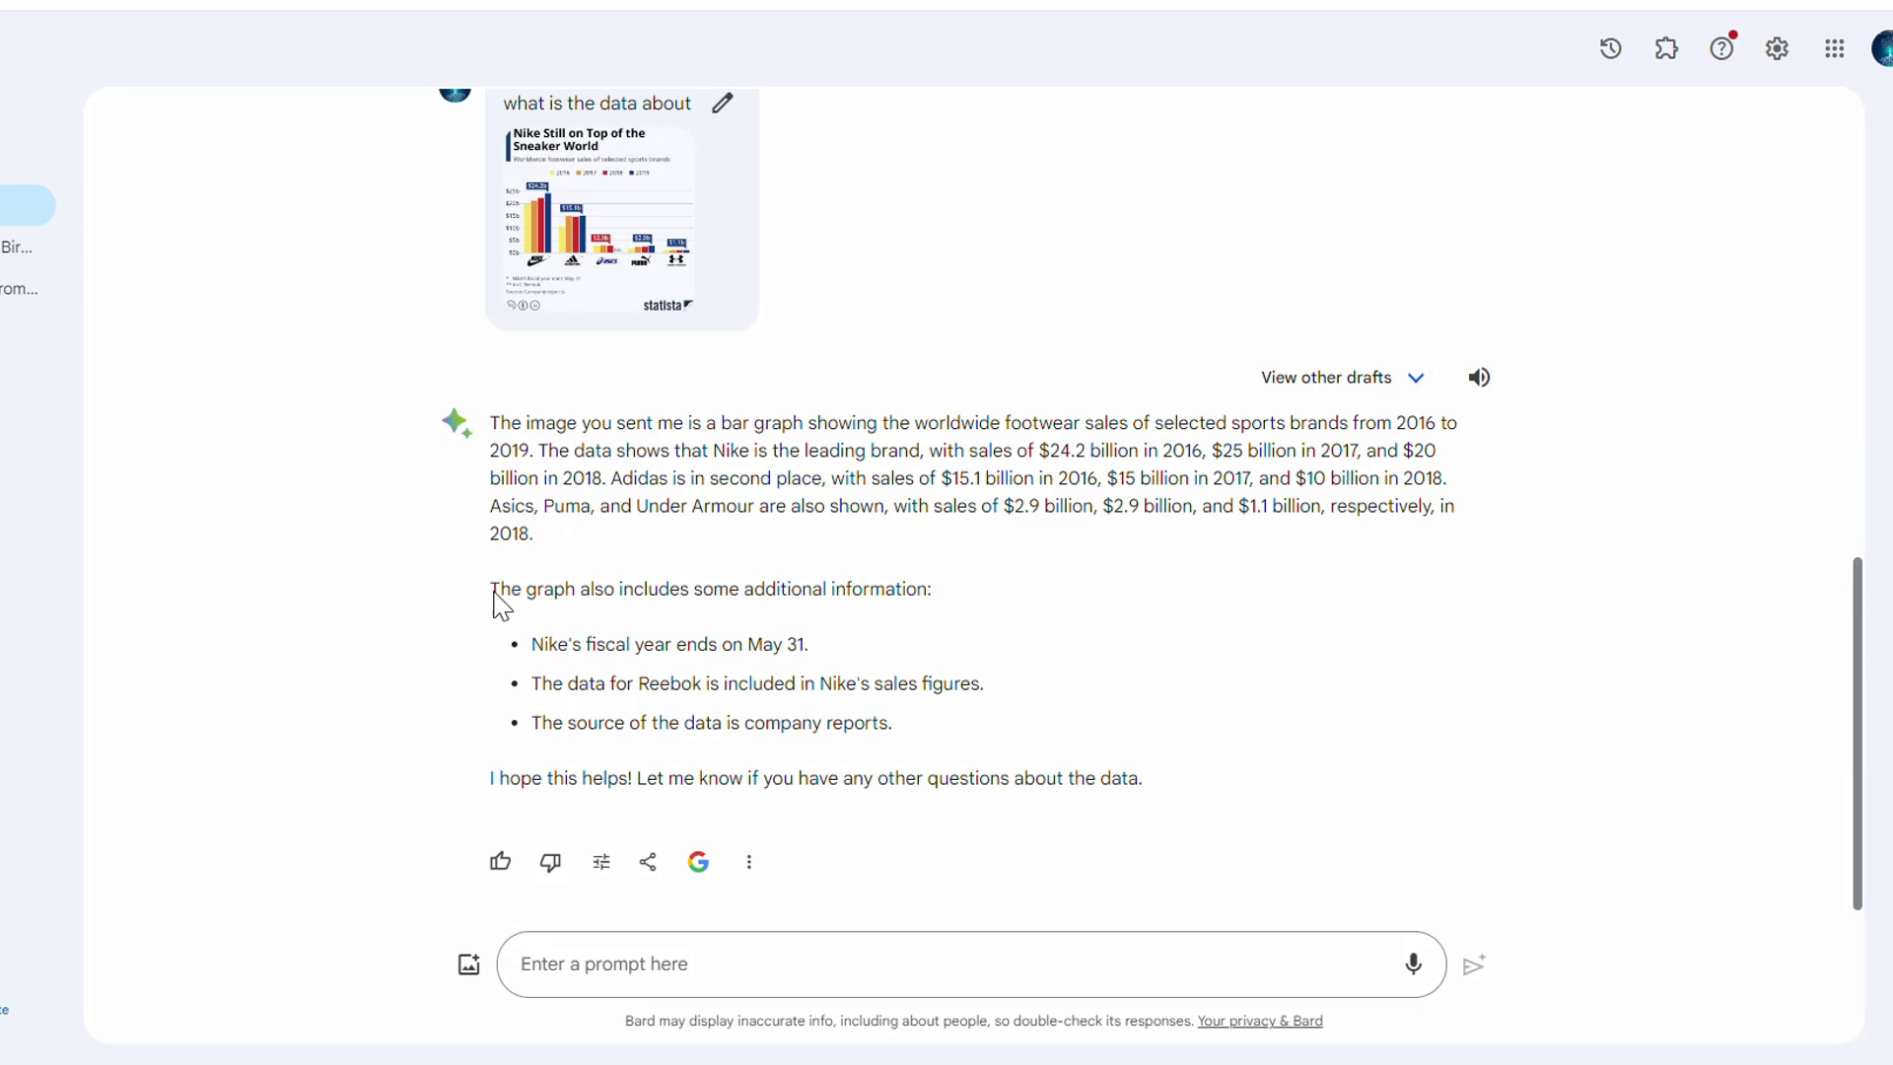
Step: Compare the sneaker chart with the written answer, including its list of additional information
scroll(499, 605, up, 2)
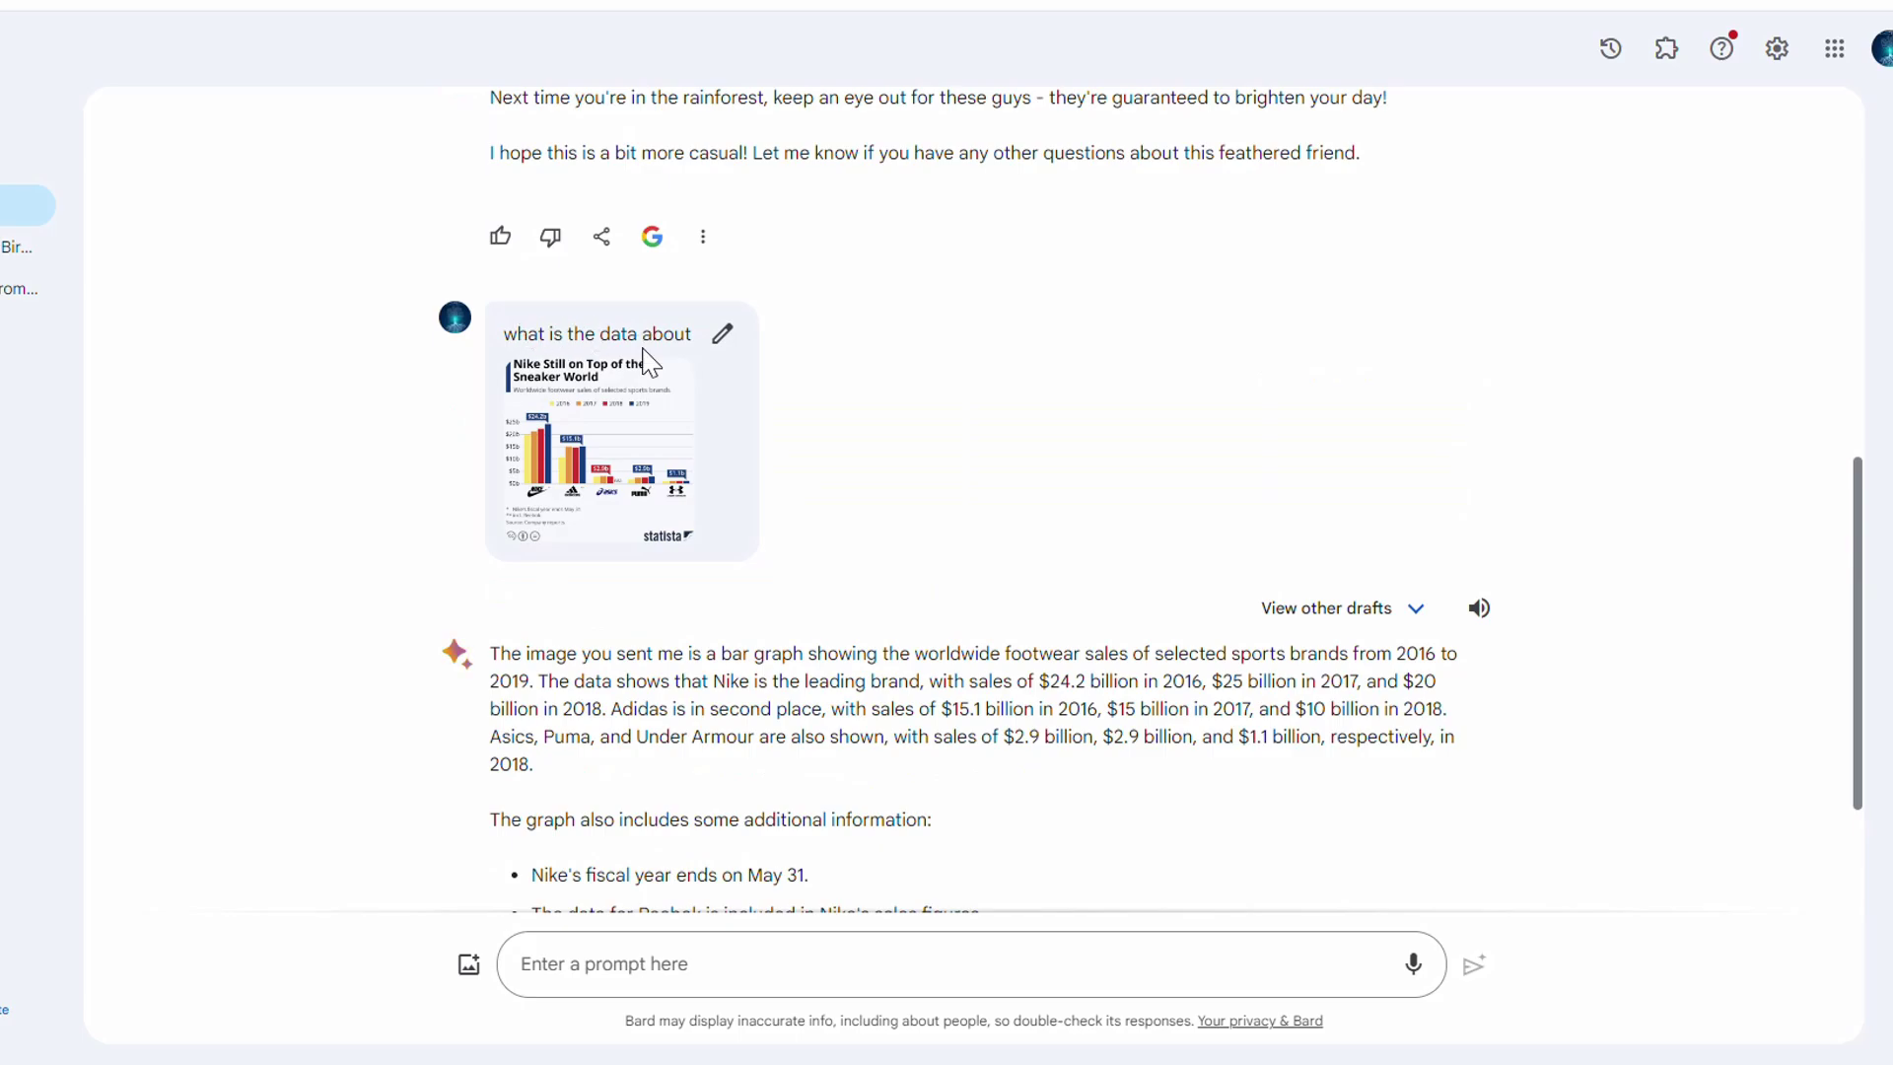
scroll(878, 515, down, 2)
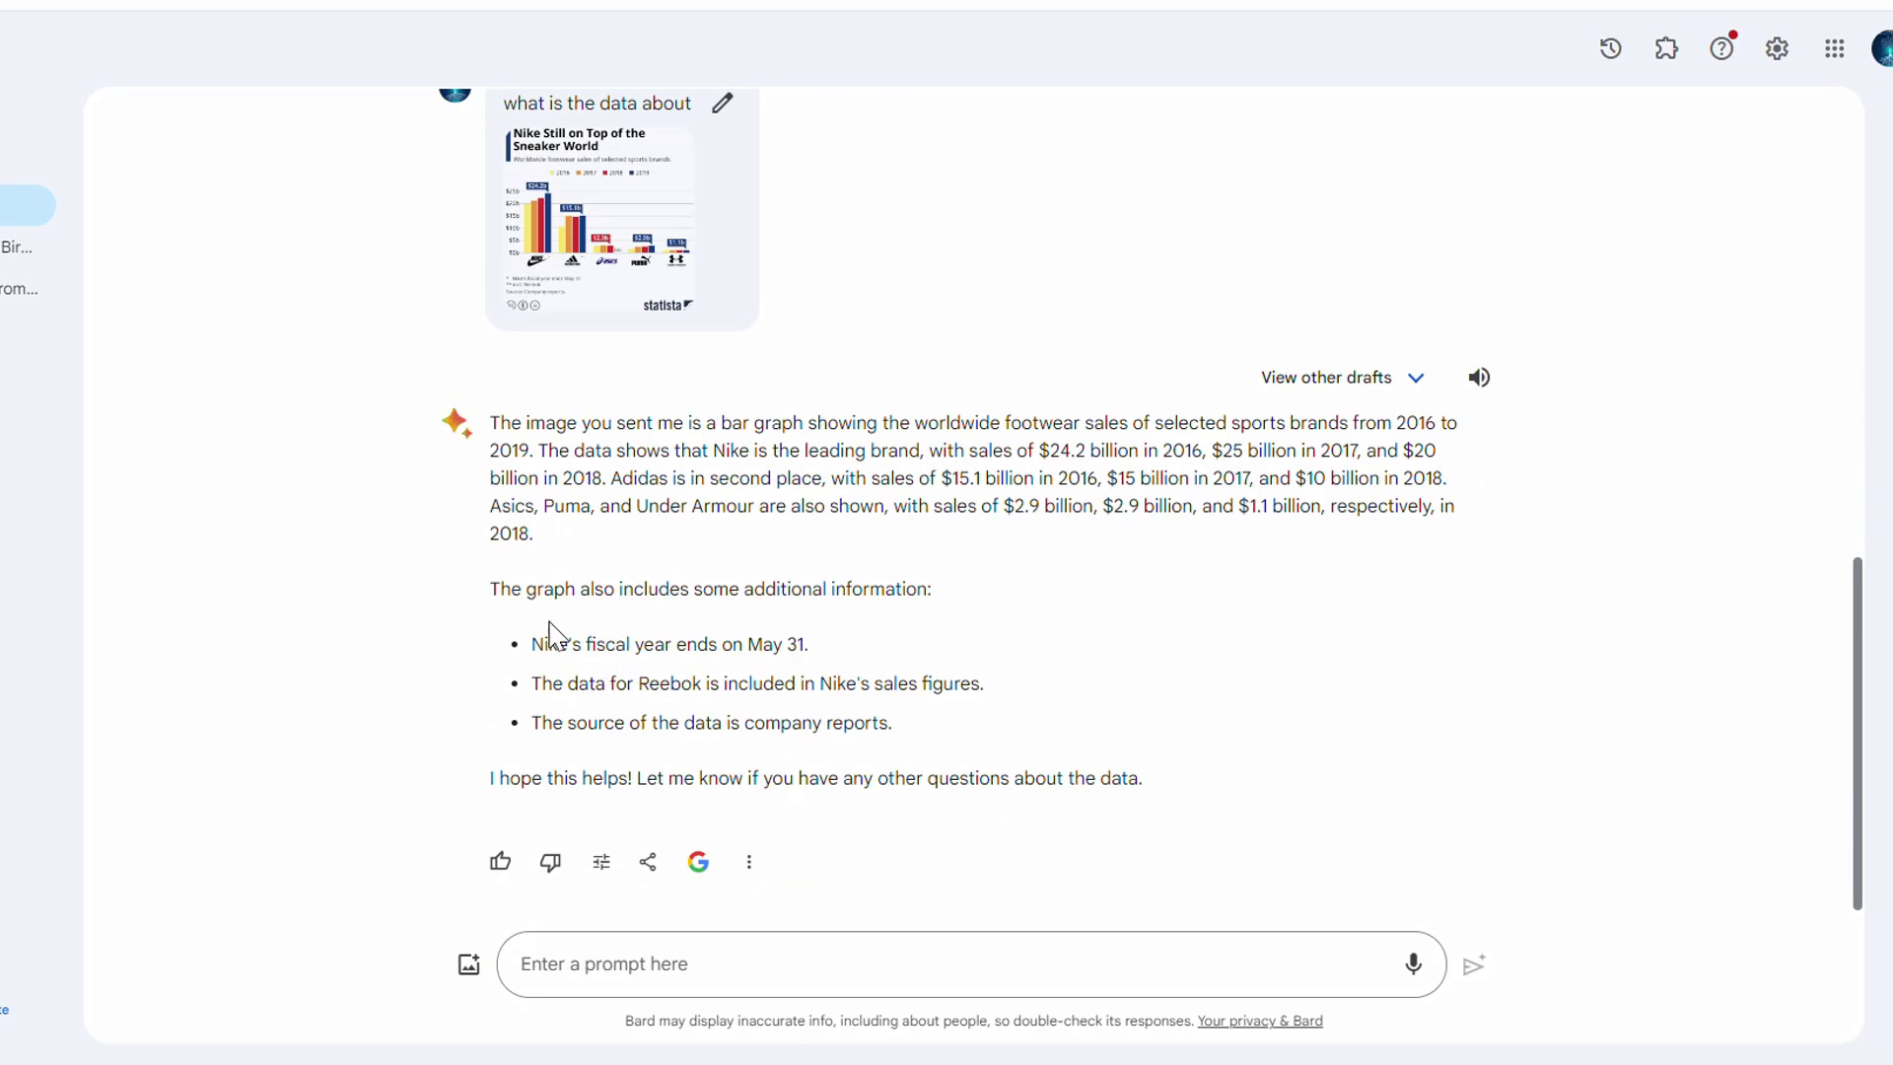
drag(514, 643, 931, 737)
click(932, 738)
Step: Show the other drafts of the sneaker data answer, switch to Draft 3 and review its brand breakdown
click(1416, 395)
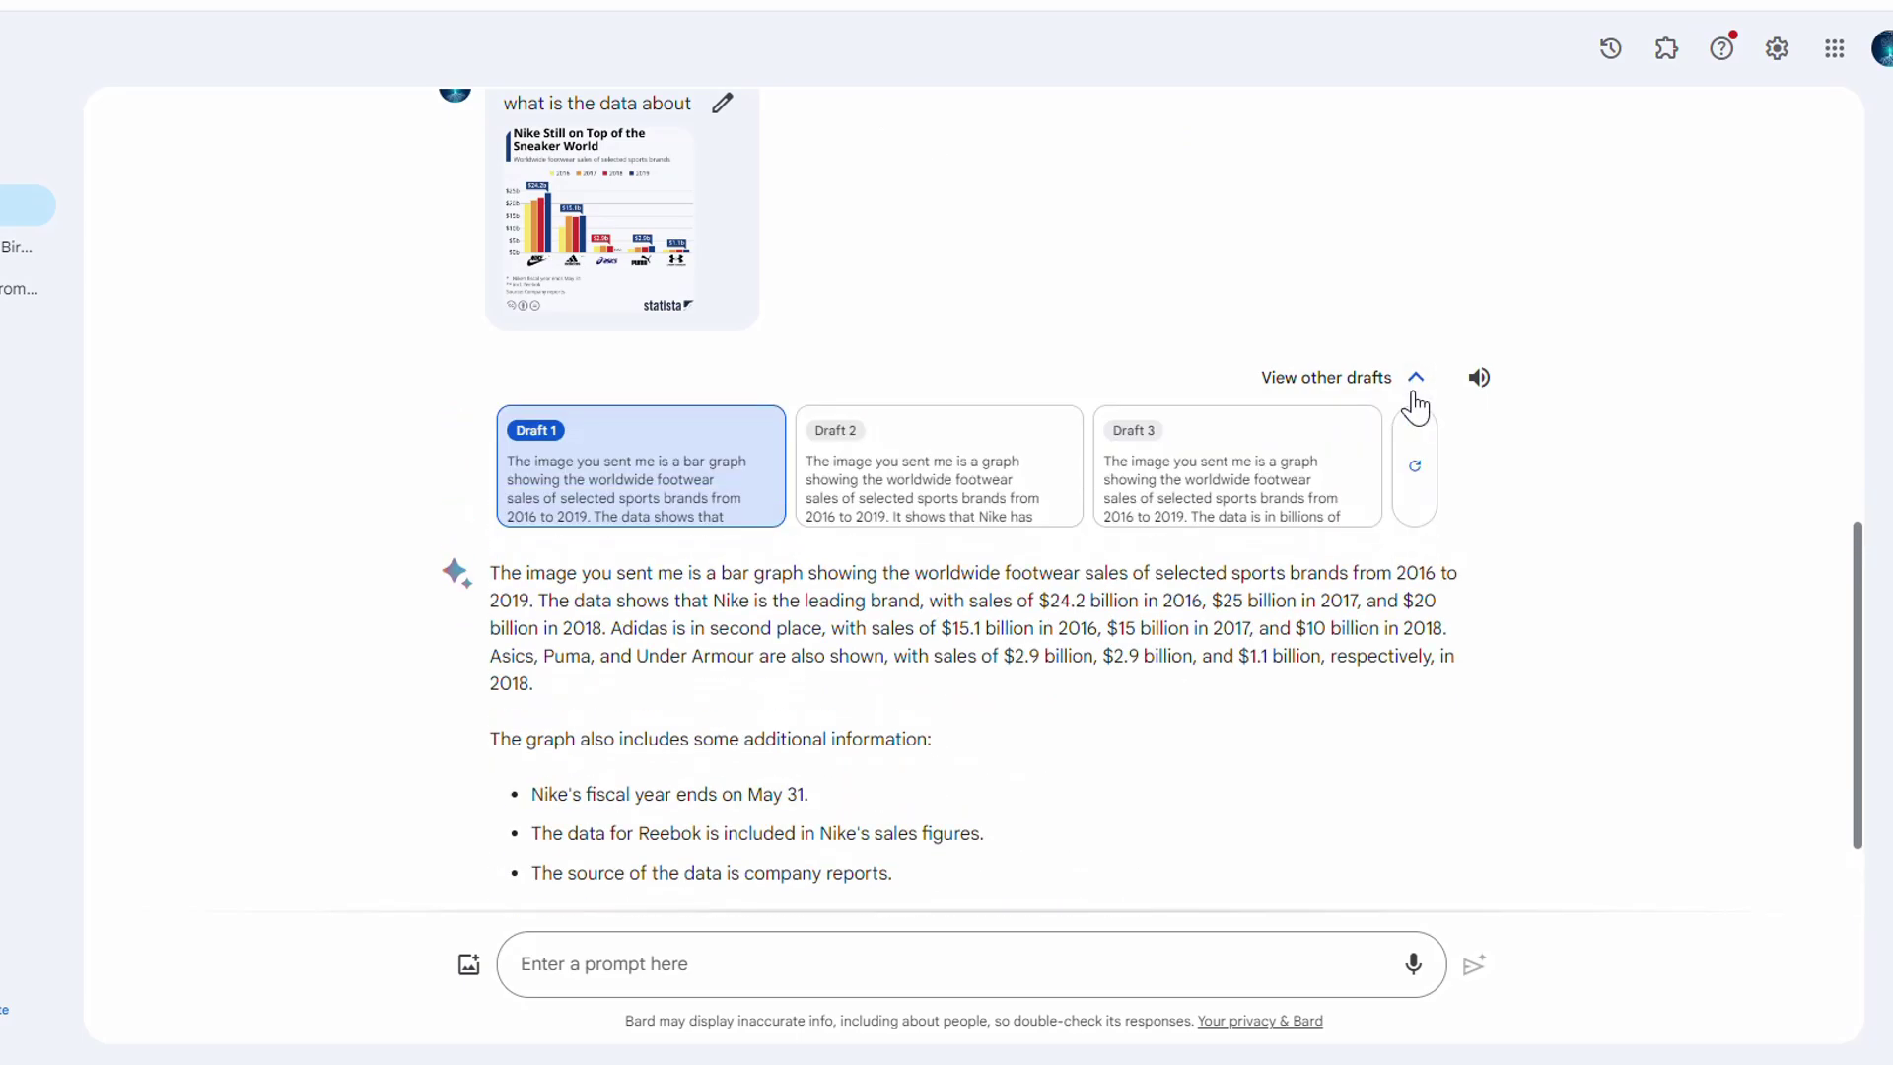
click(1217, 475)
click(693, 478)
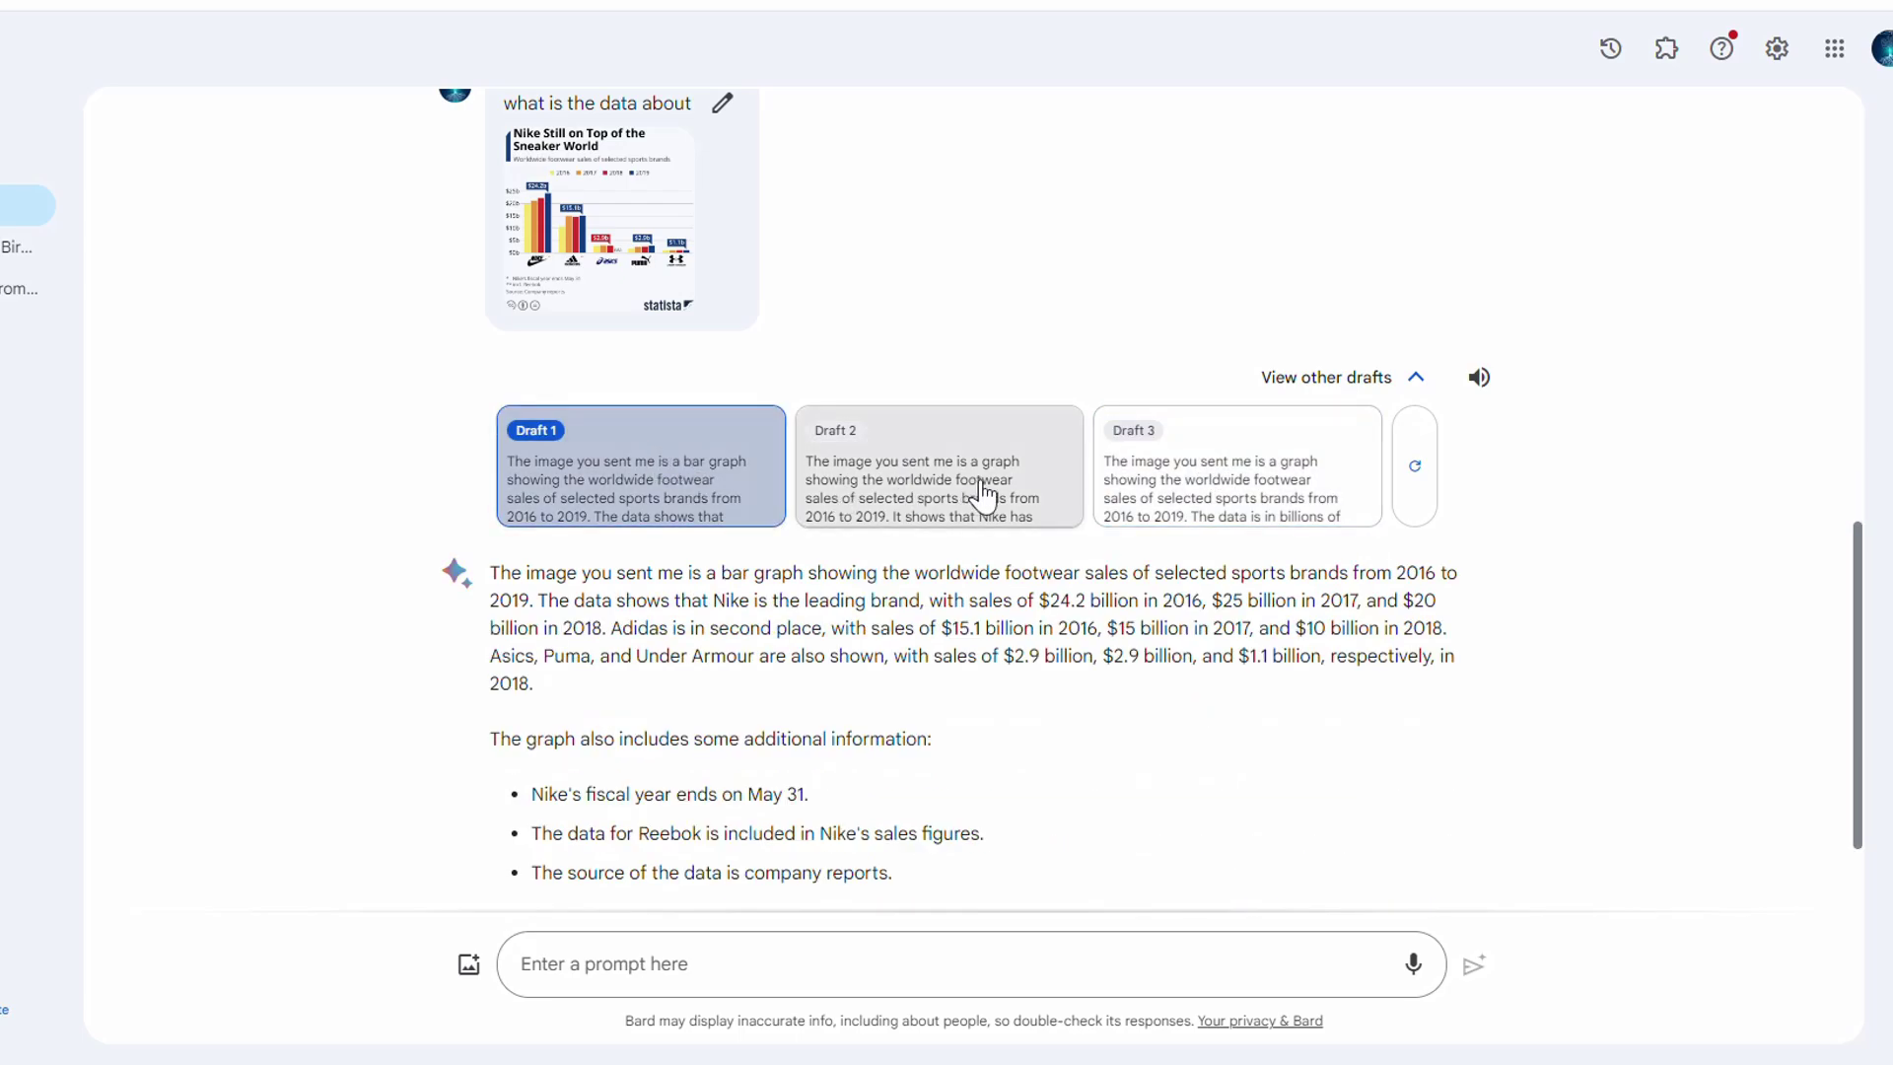
click(1227, 517)
scroll(986, 691, down, 2)
scroll(940, 702, down, 1)
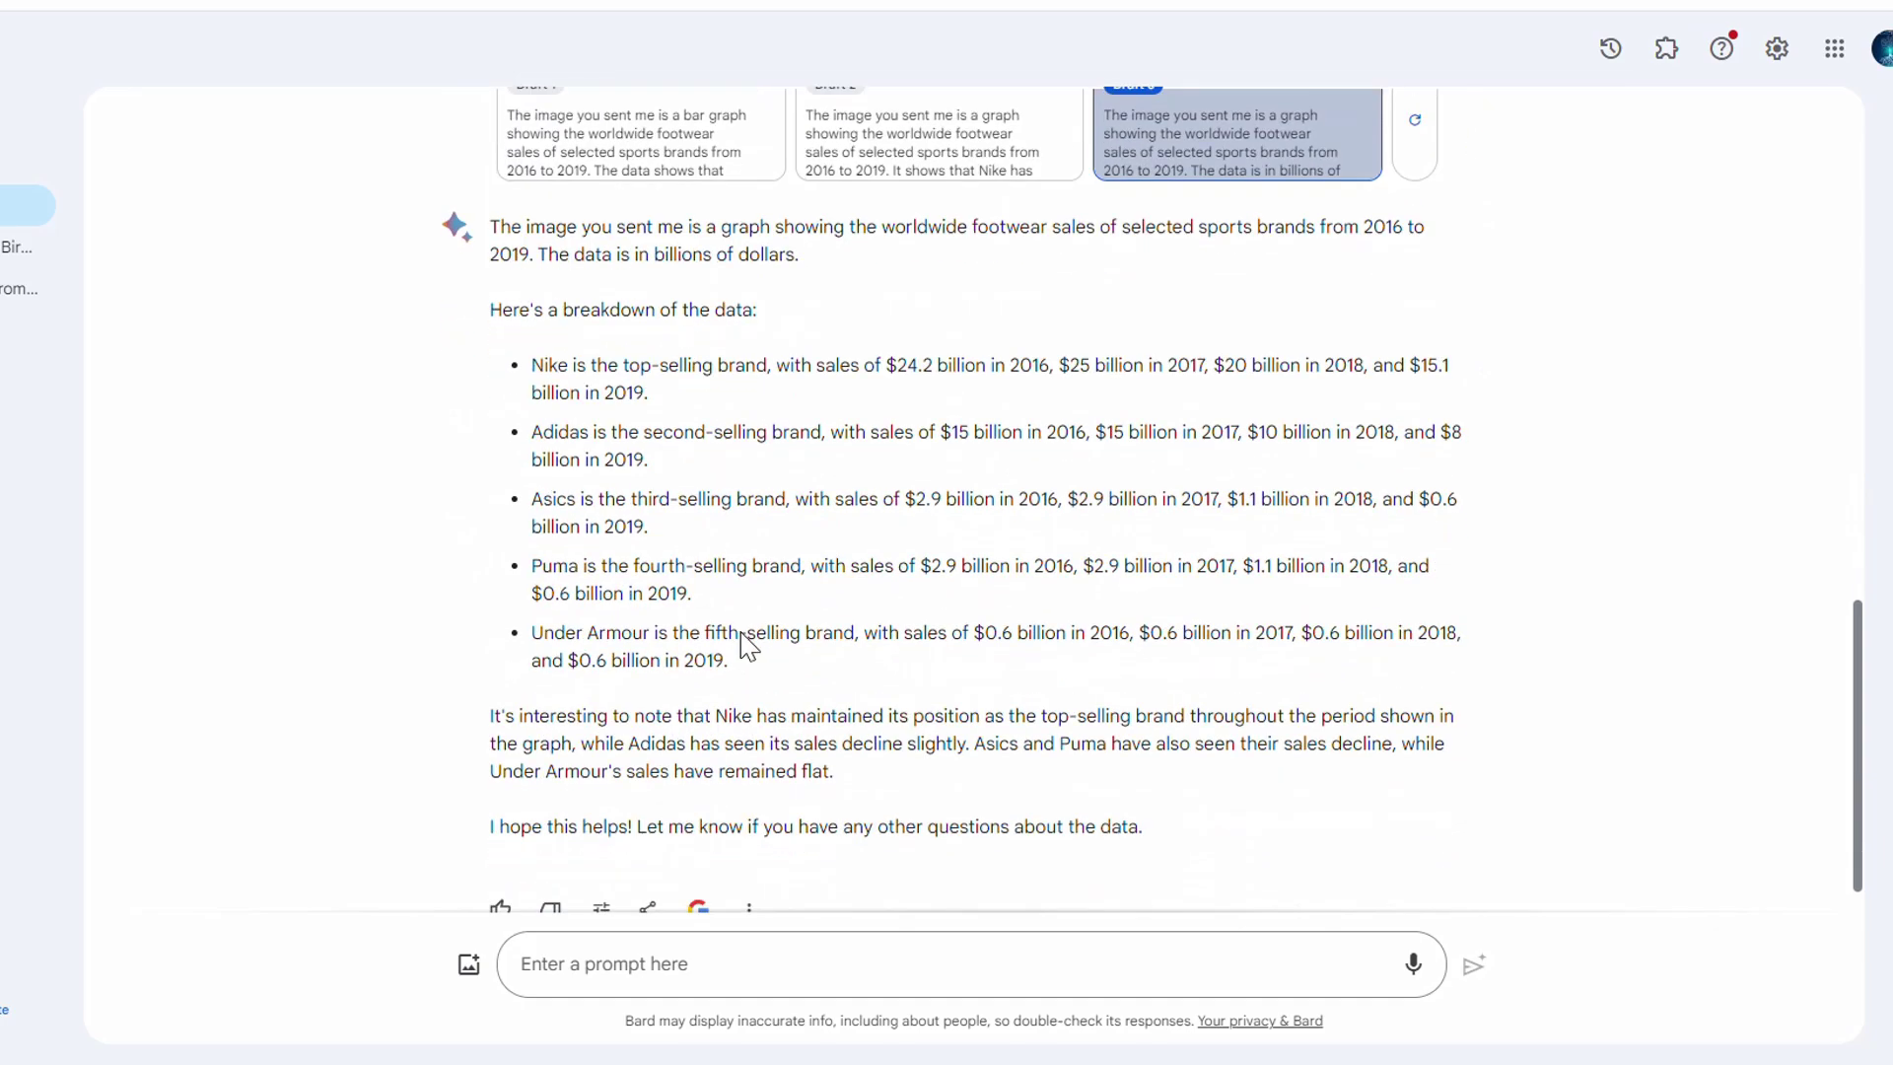
scroll(887, 642, up, 1)
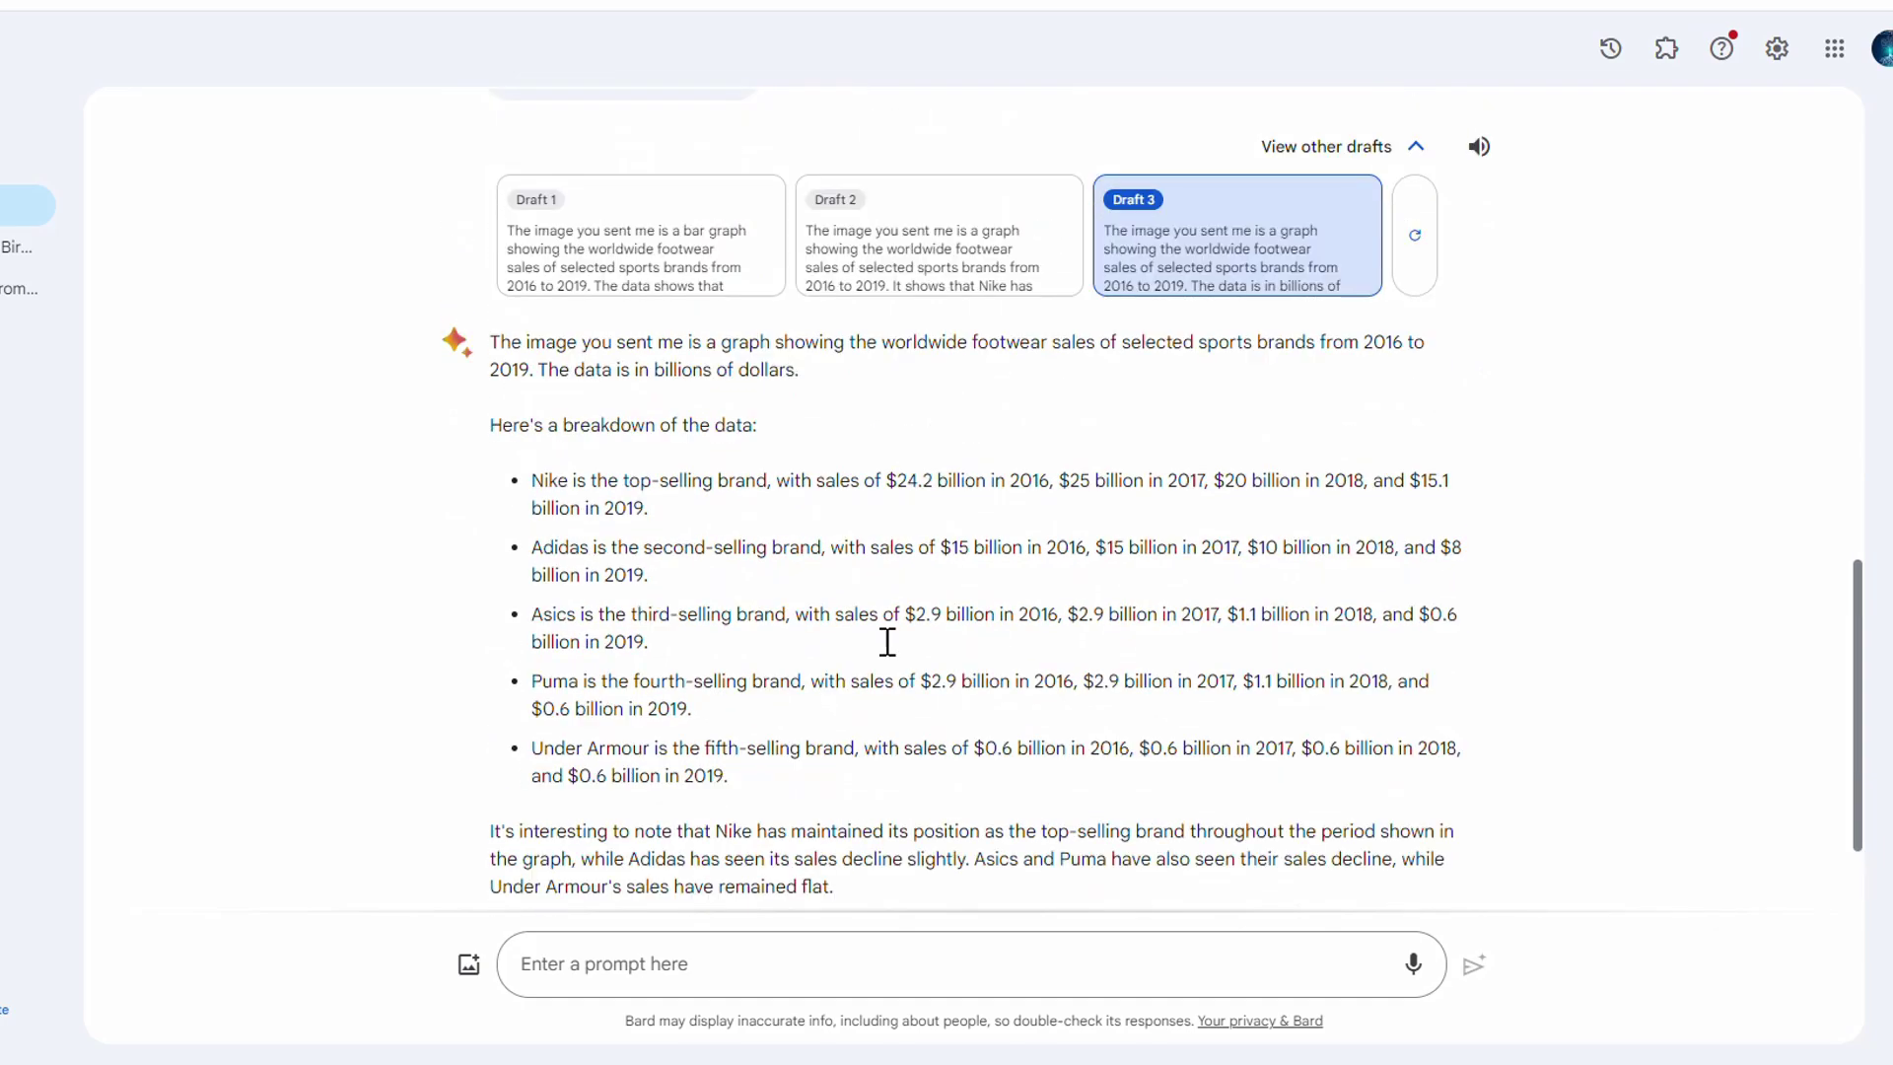
Step: Attach the chart image sneakers.png again, dictate the prompt "show me the stats to export in the Excel" and submit it
scroll(680, 613, down, 2)
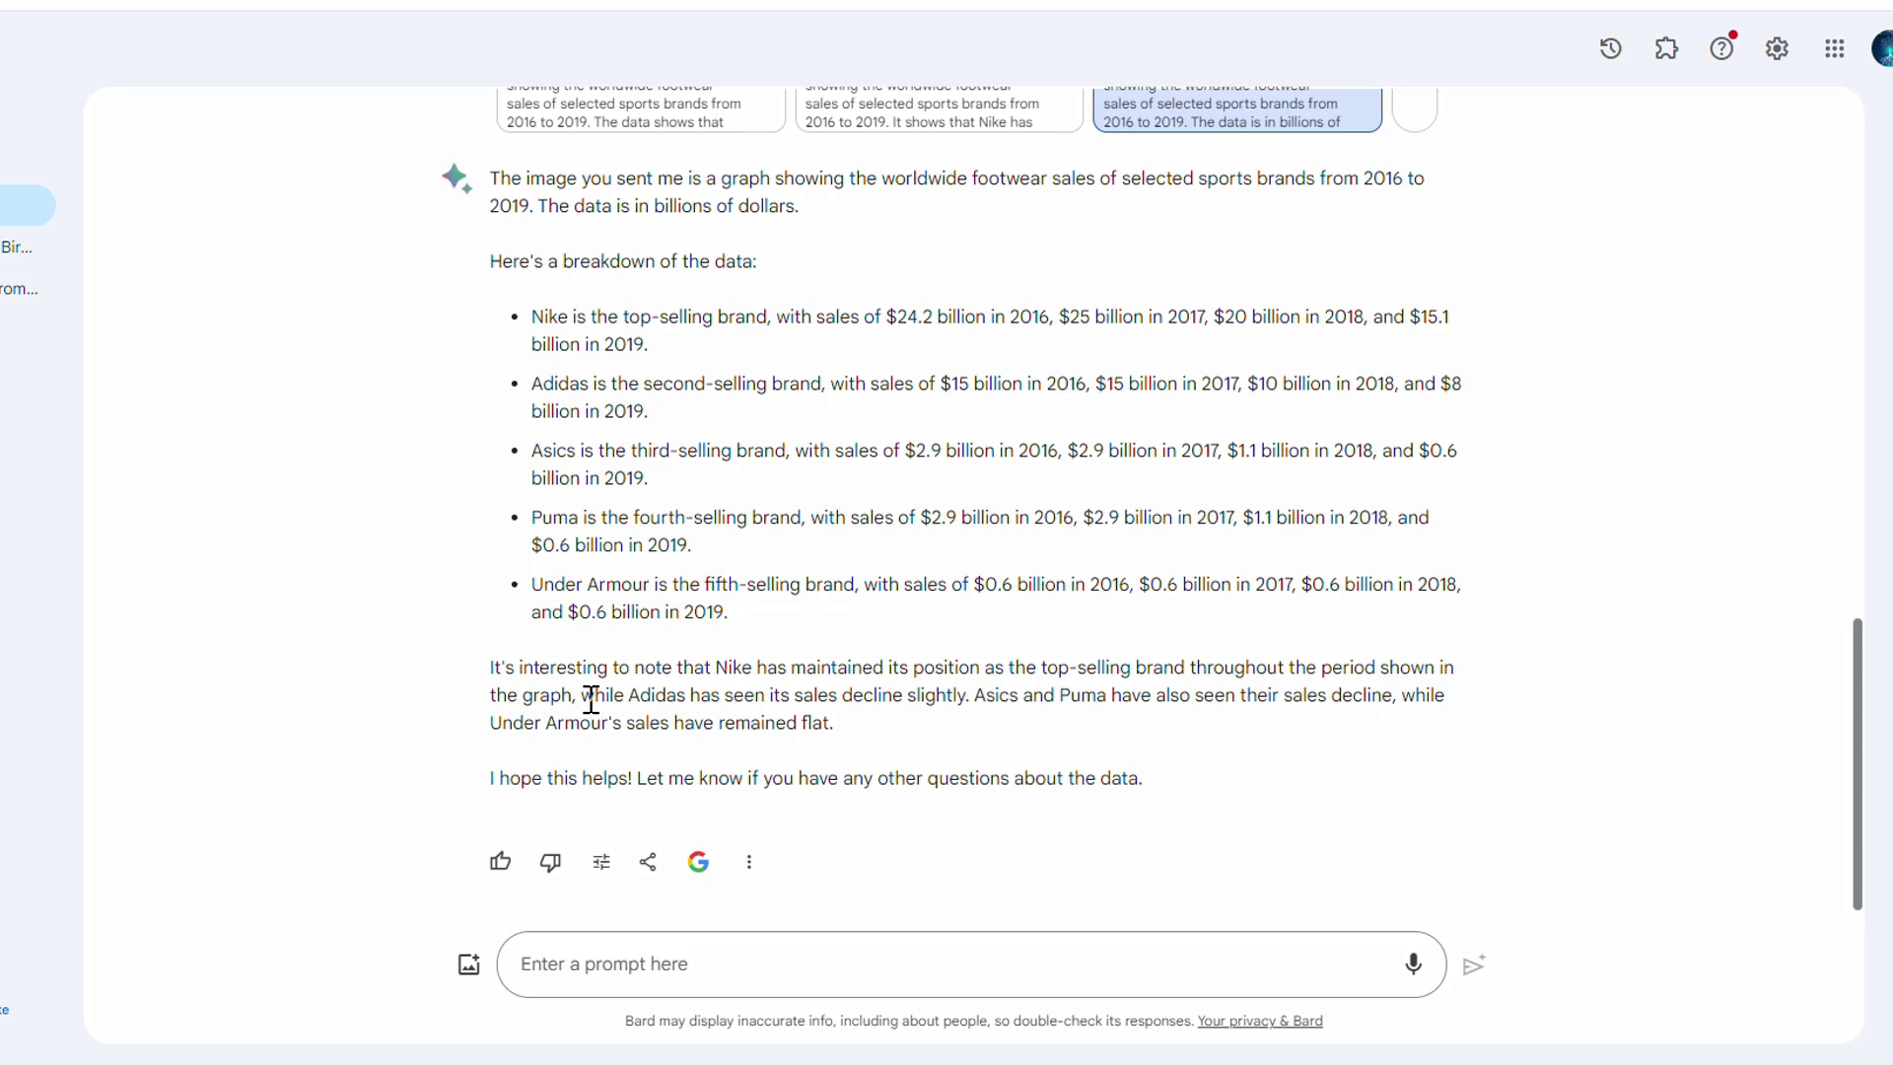
click(469, 964)
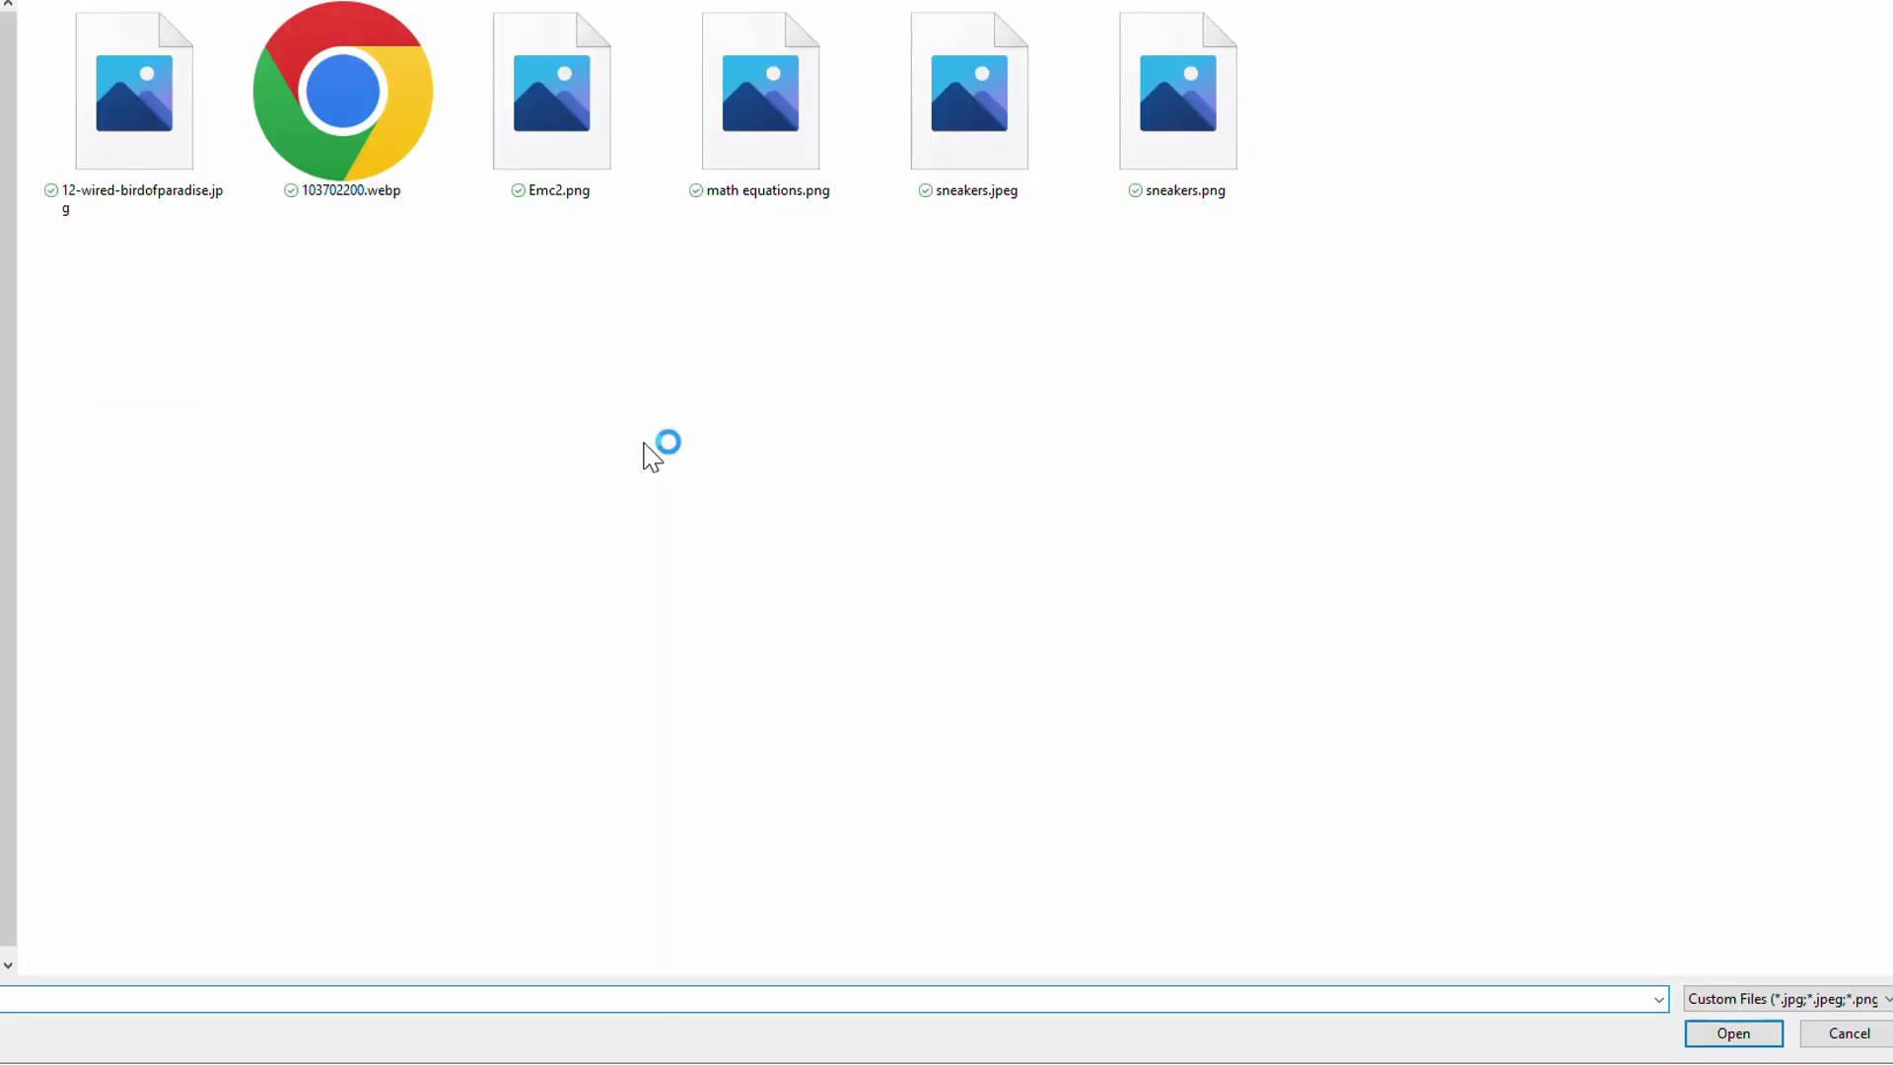
double_click(1173, 197)
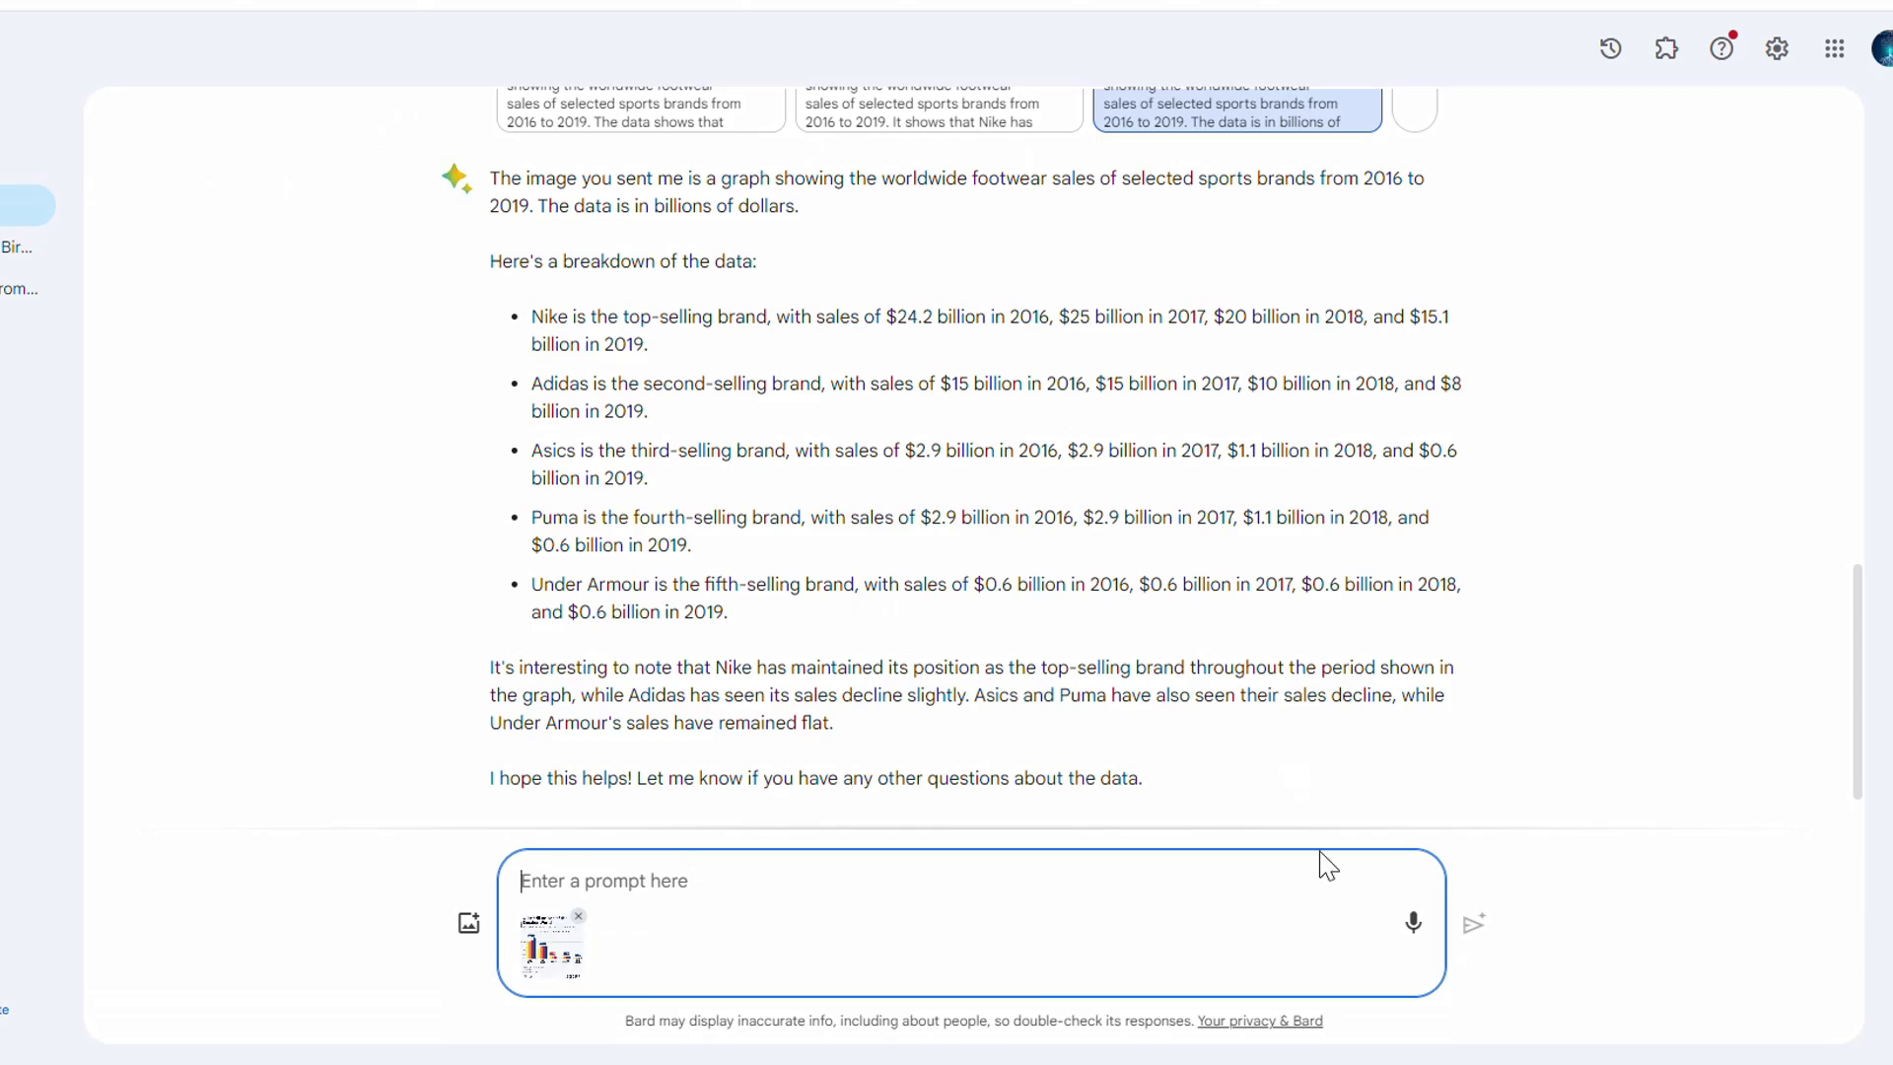
click(1413, 924)
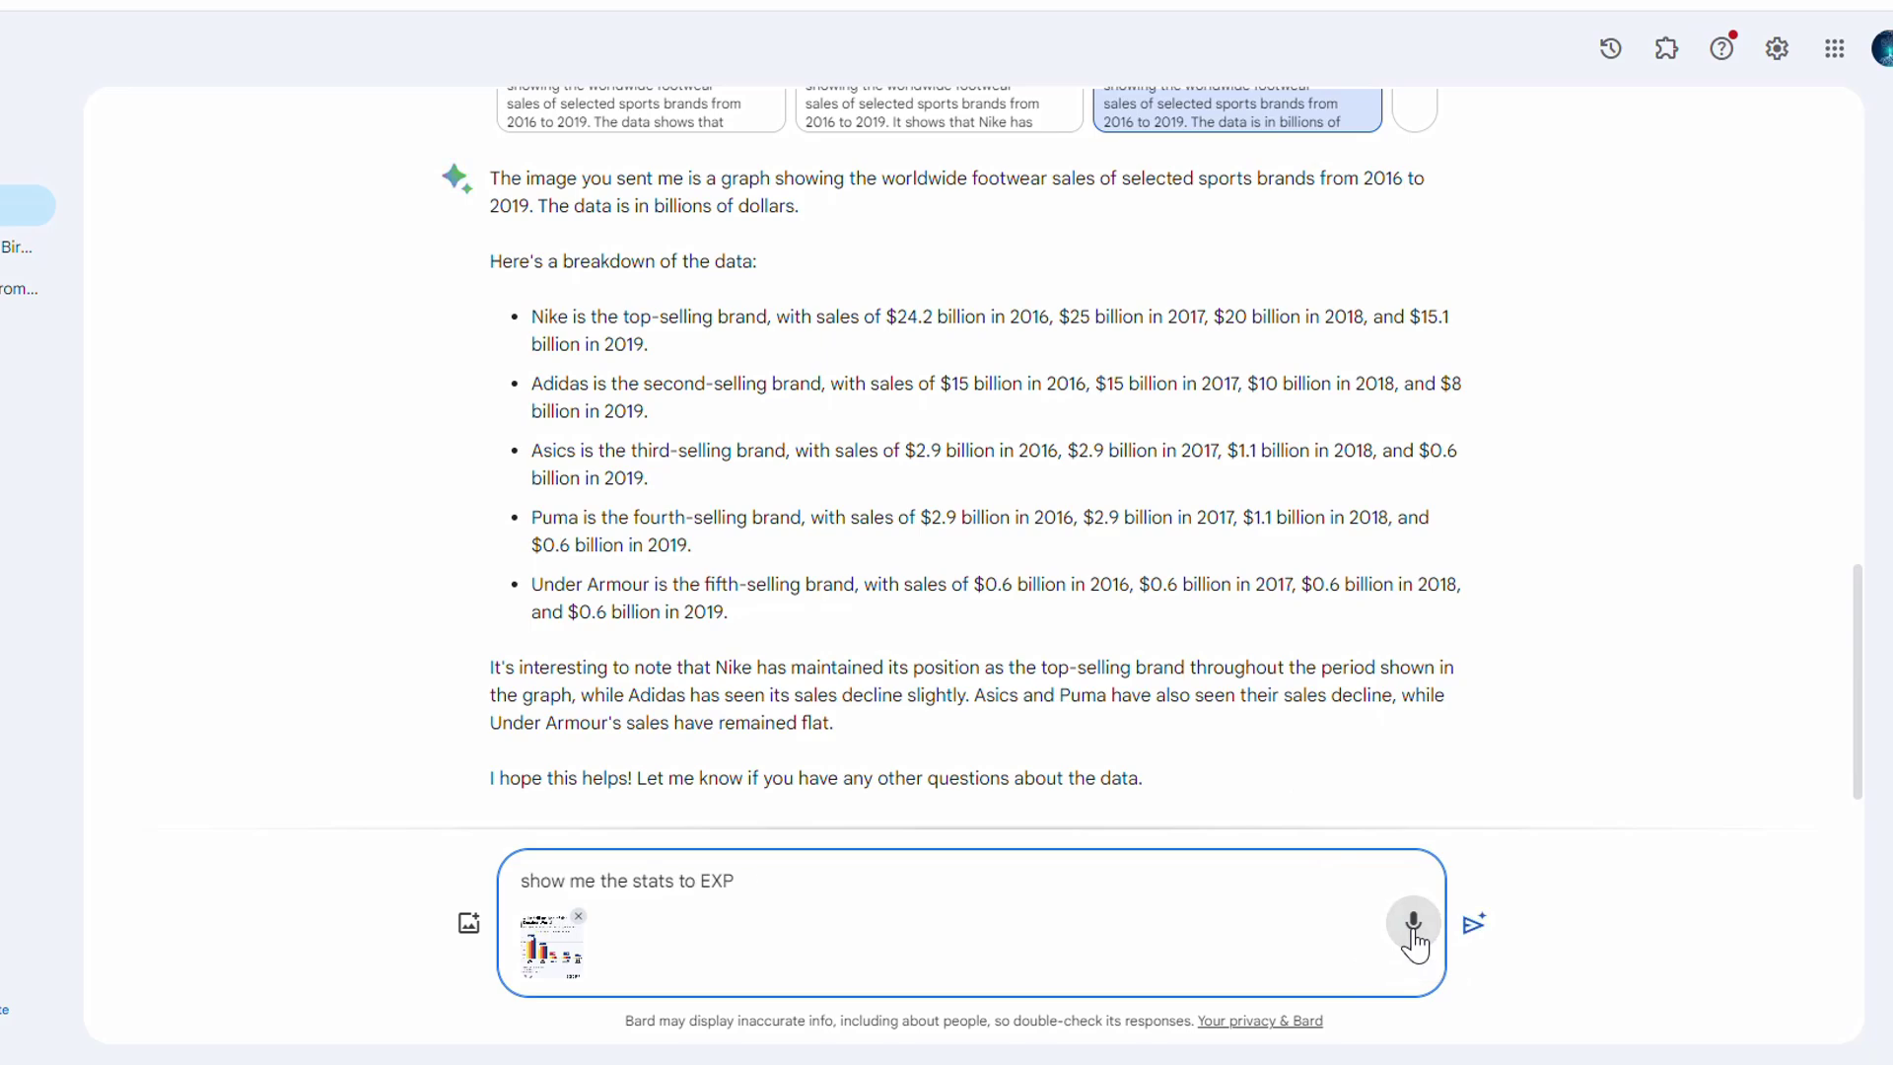
click(1474, 924)
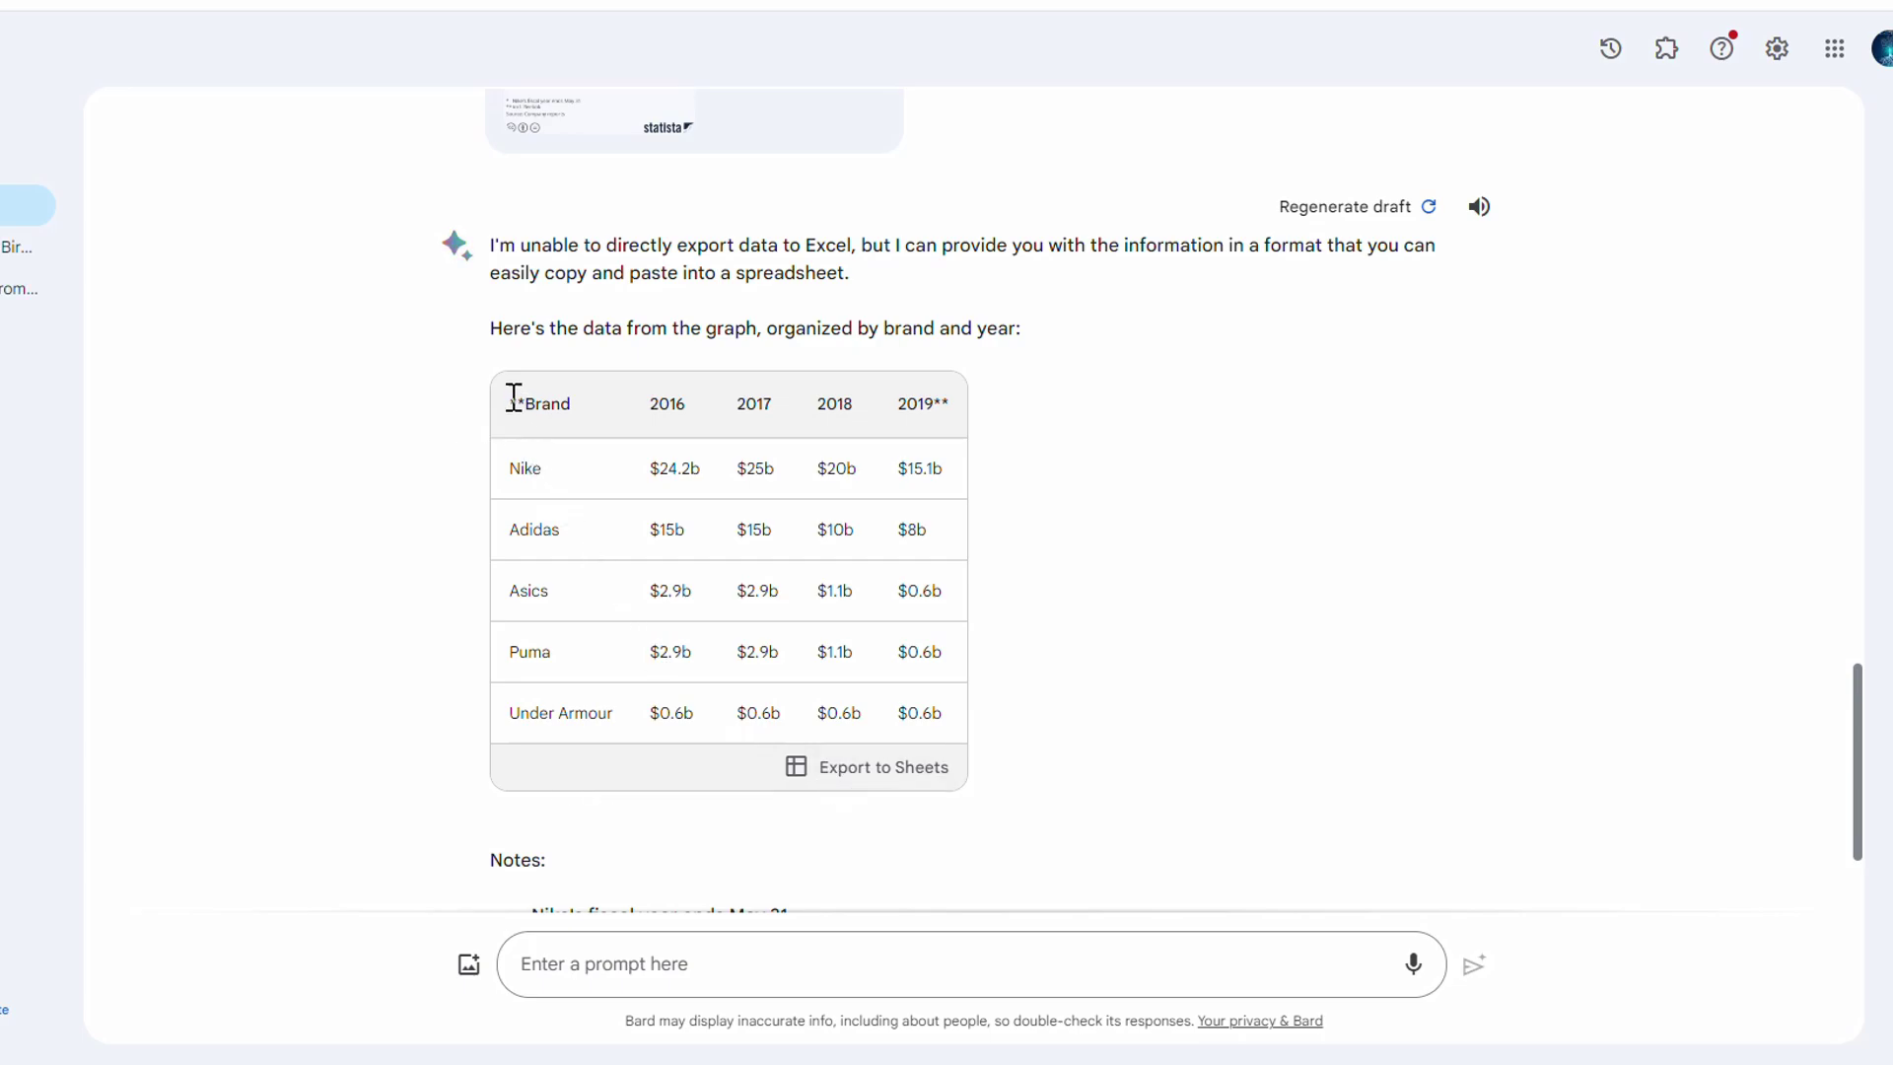
Step: Copy the brand and year sales table from the answer into cell A1 of the blank Excel worksheet and check its cells
drag(512, 397, 982, 745)
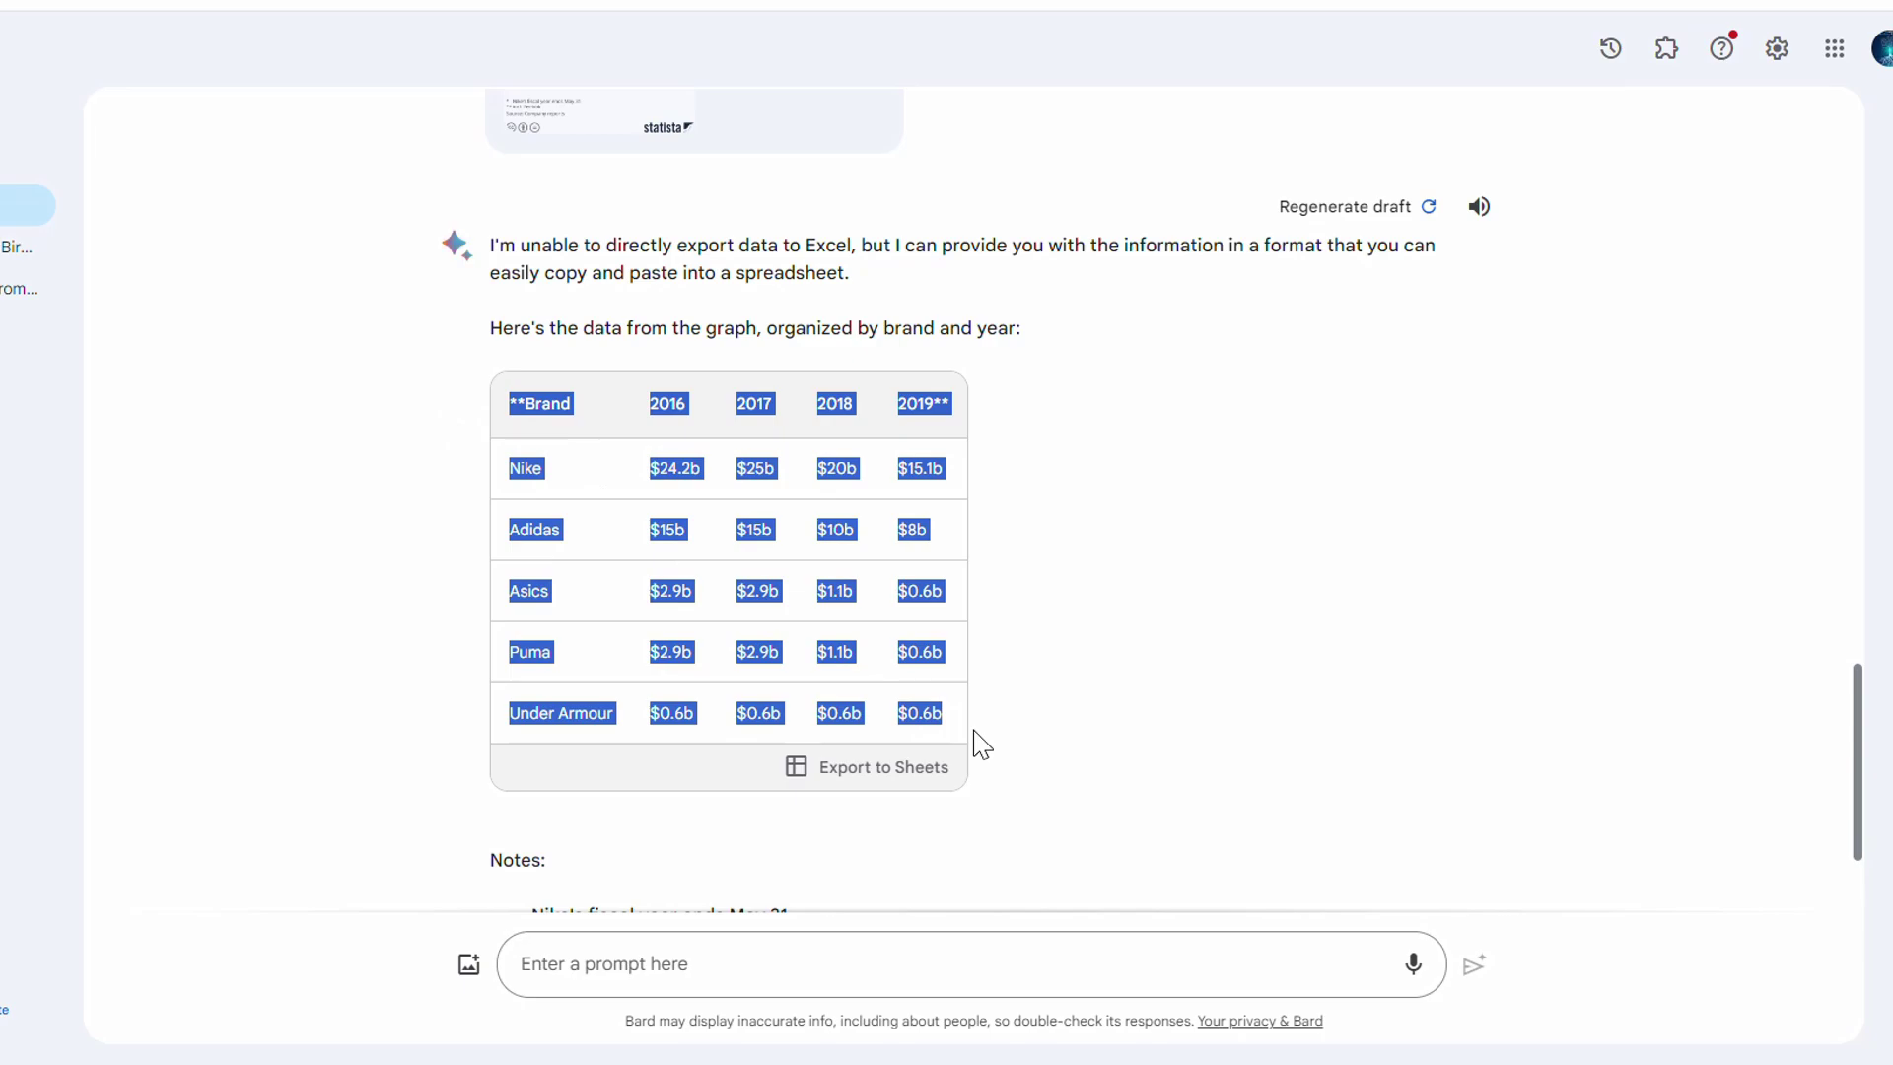
key(alt+Tab)
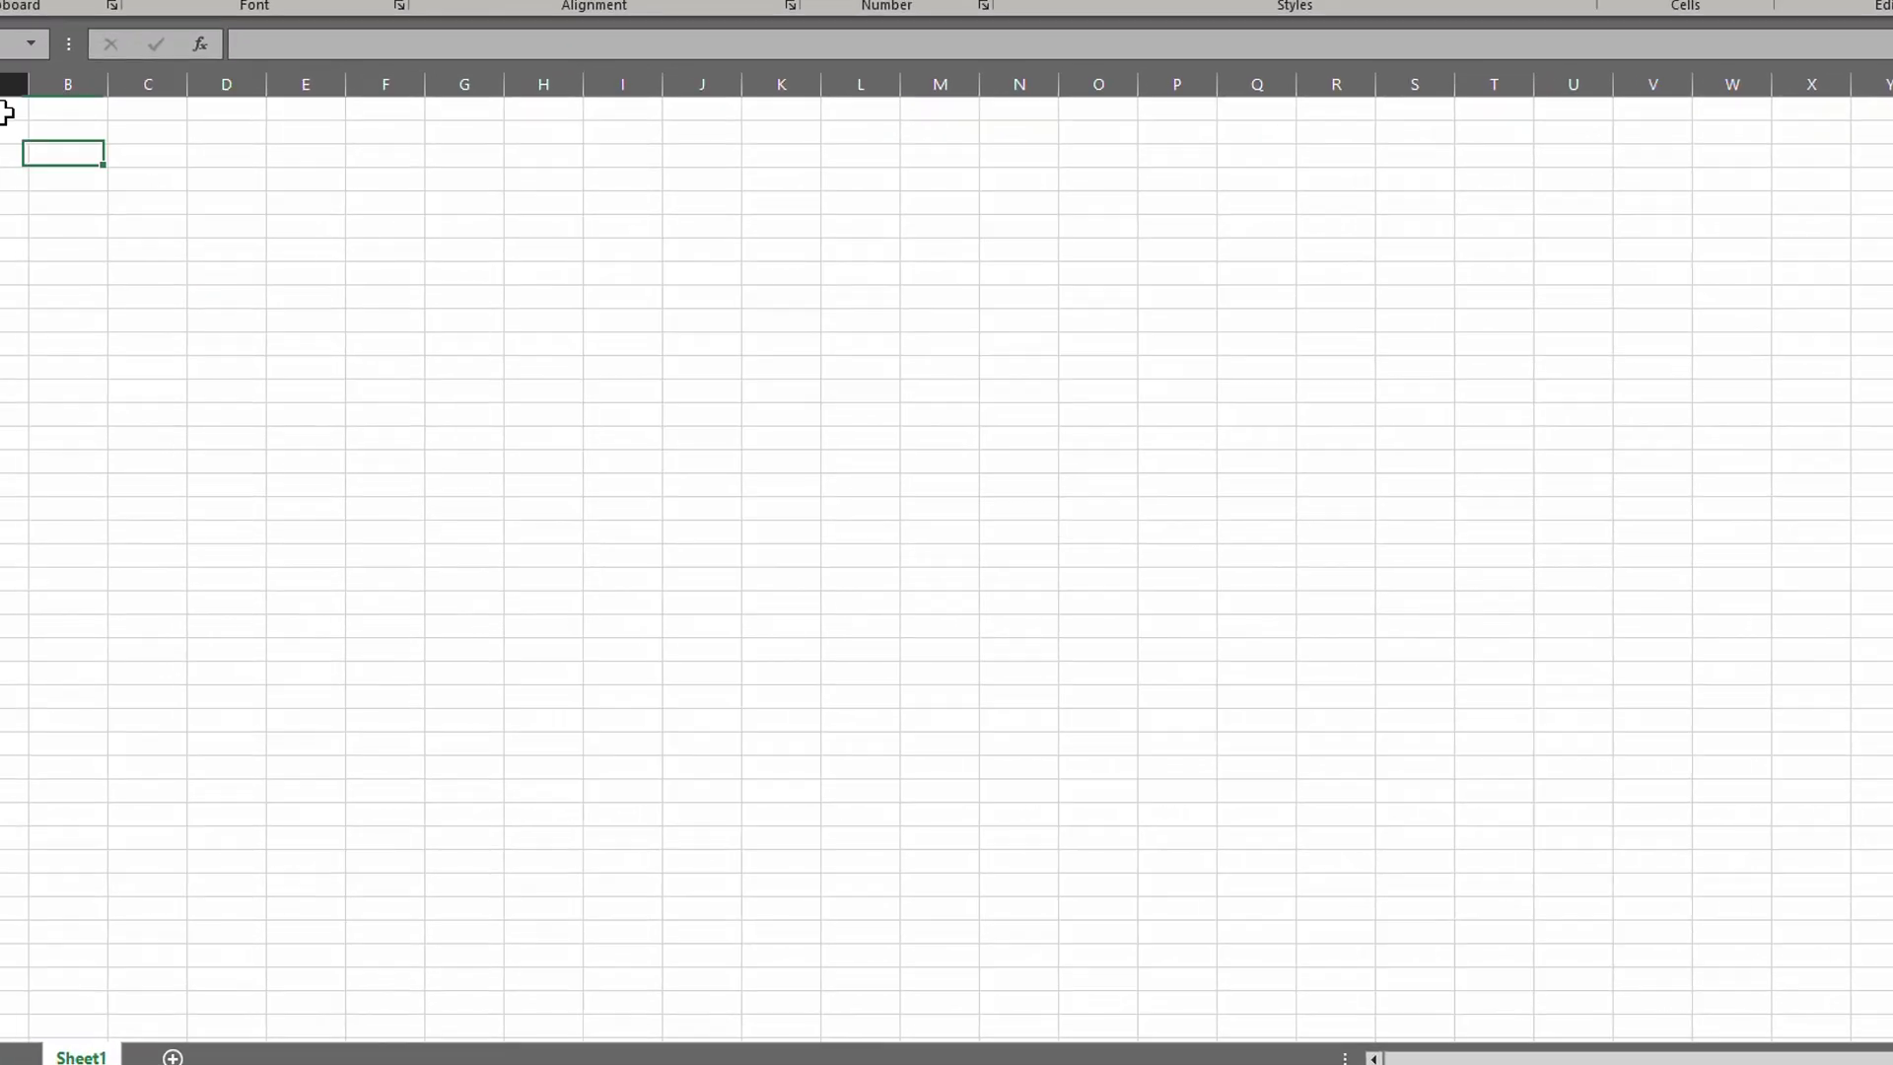
key(ctrl+v)
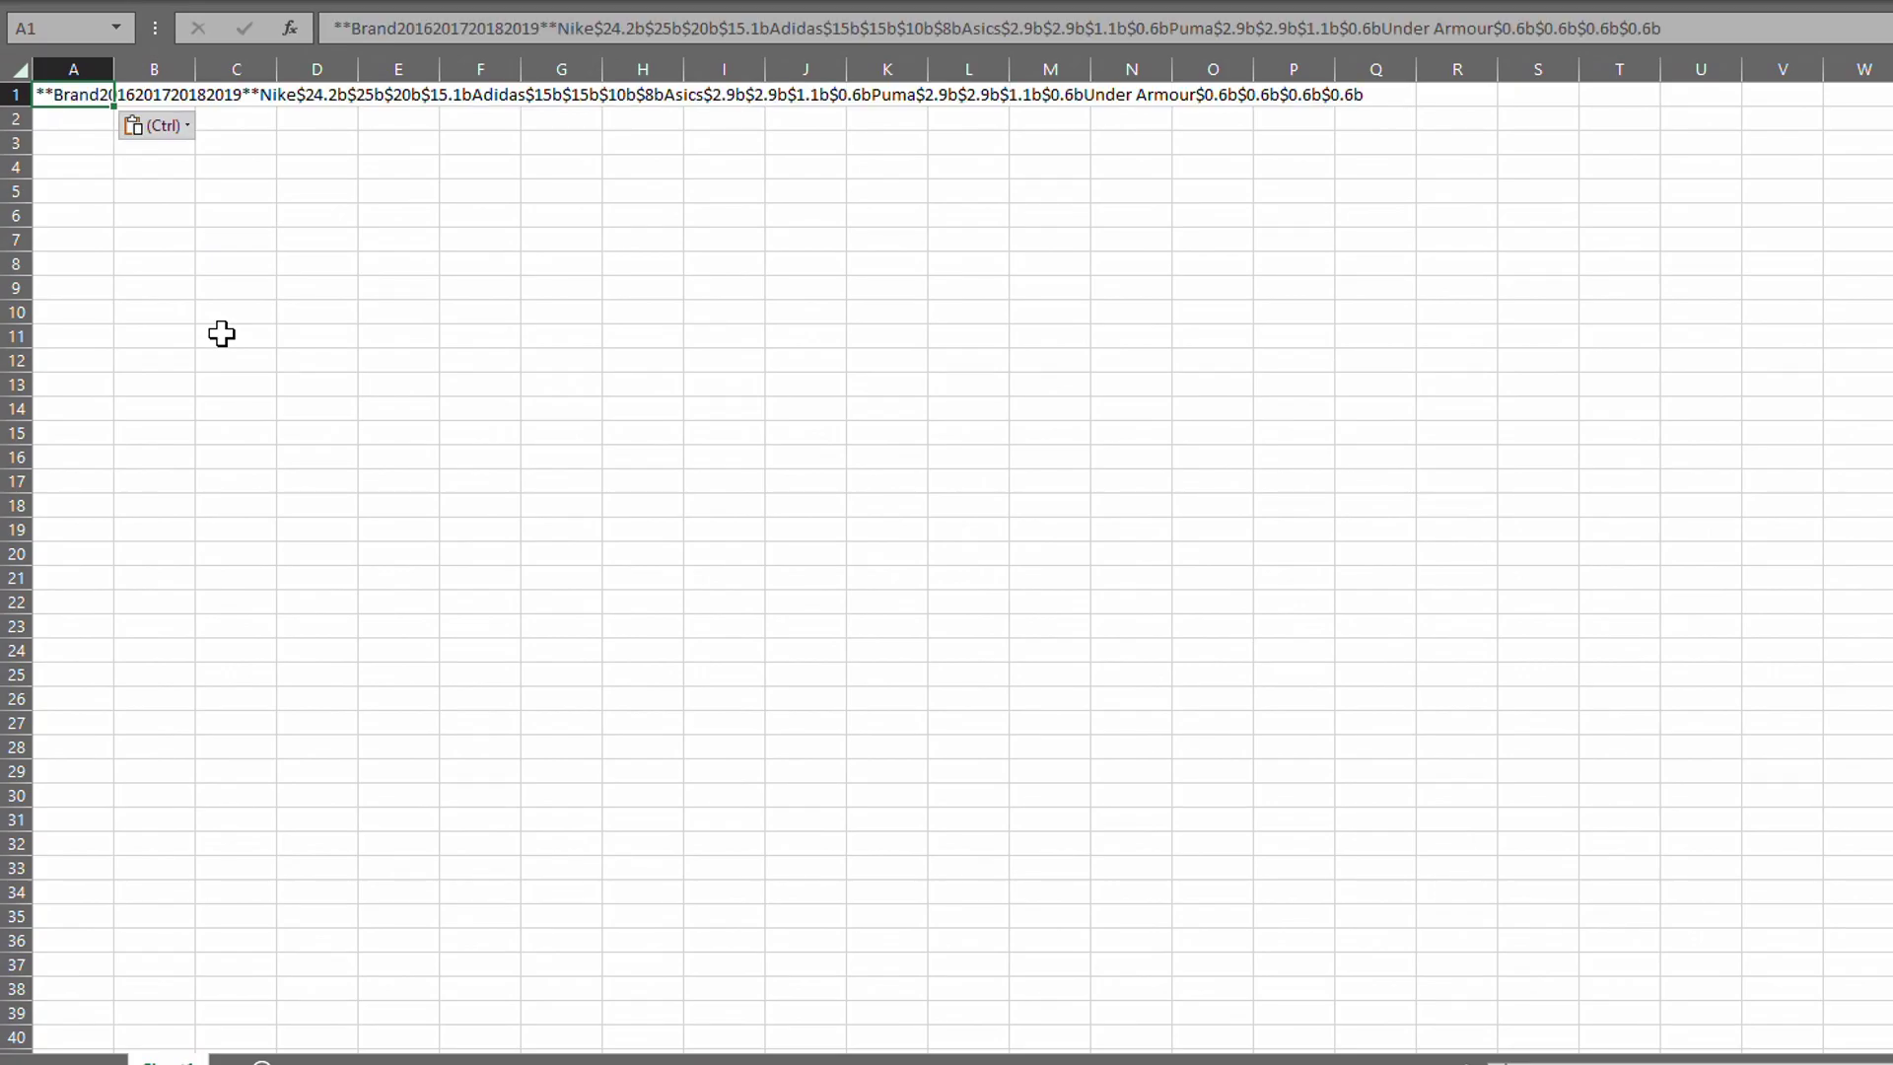
click(173, 359)
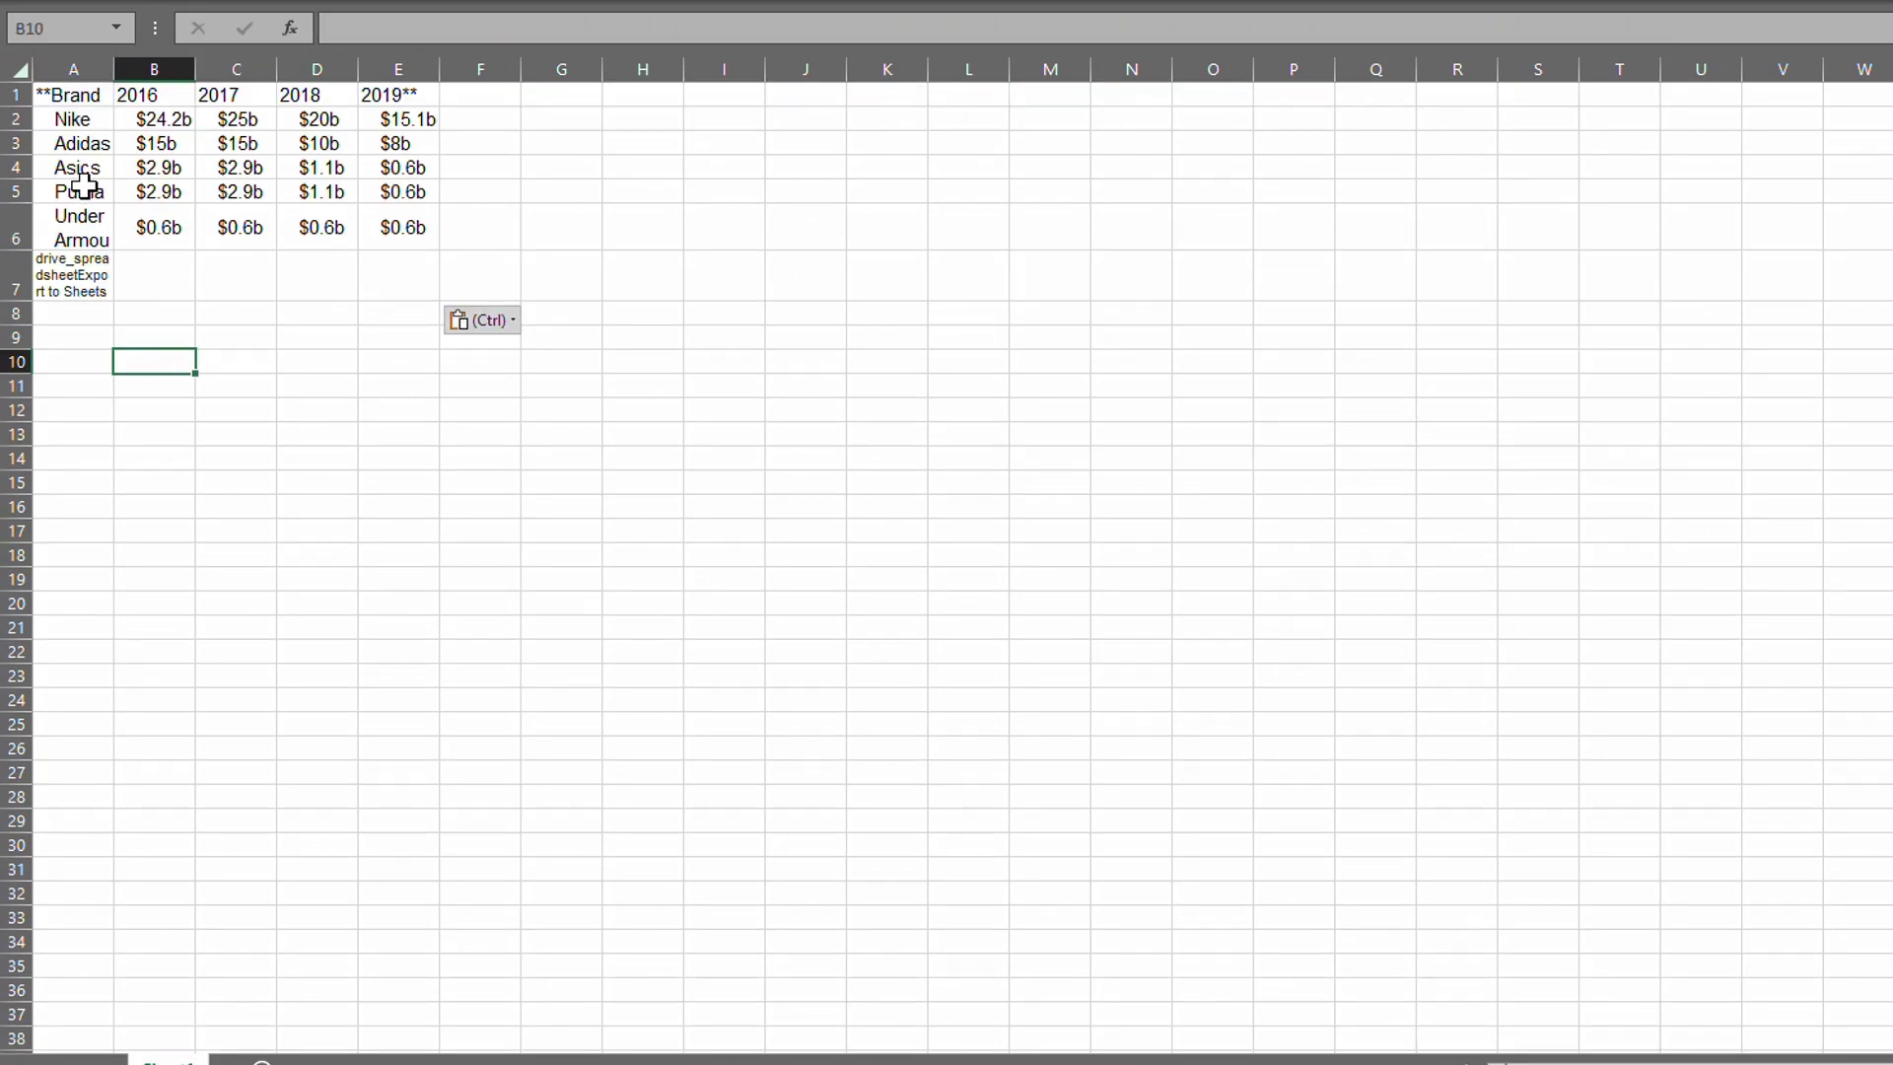
click(242, 233)
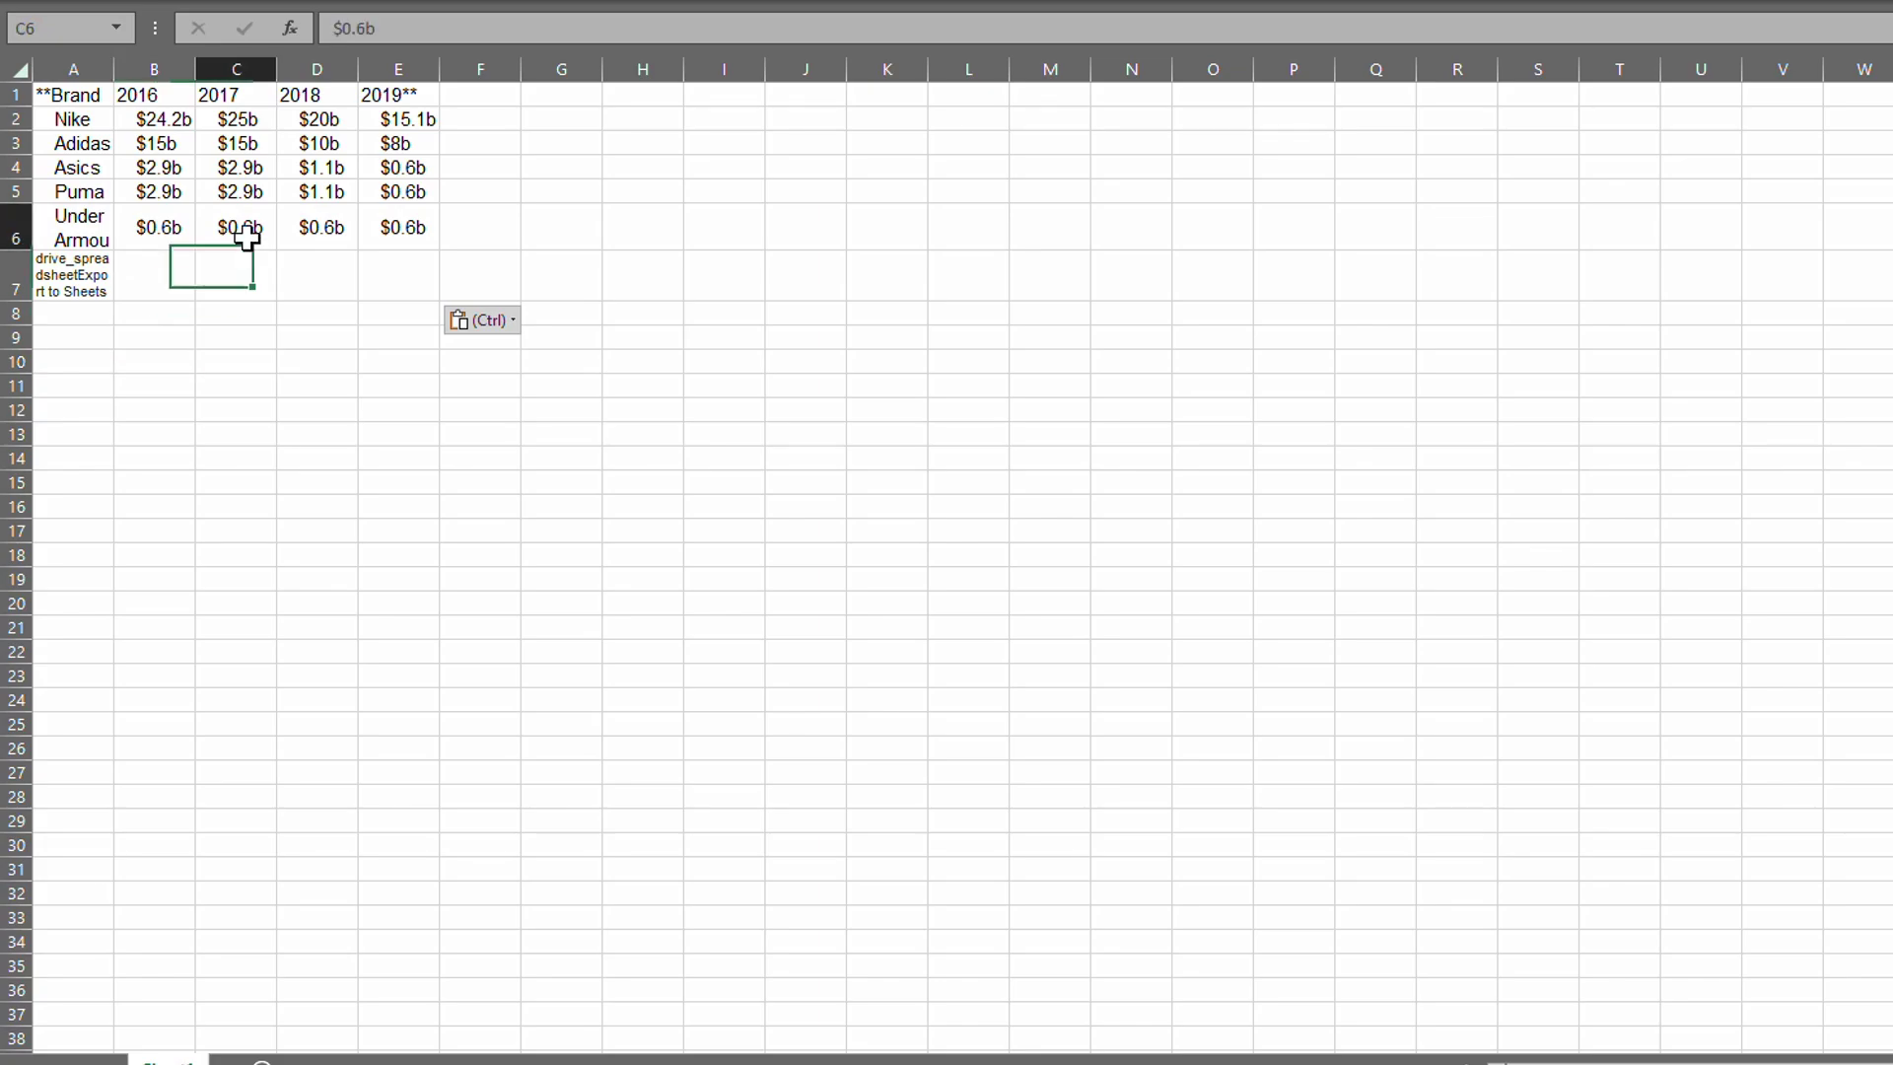
click(385, 228)
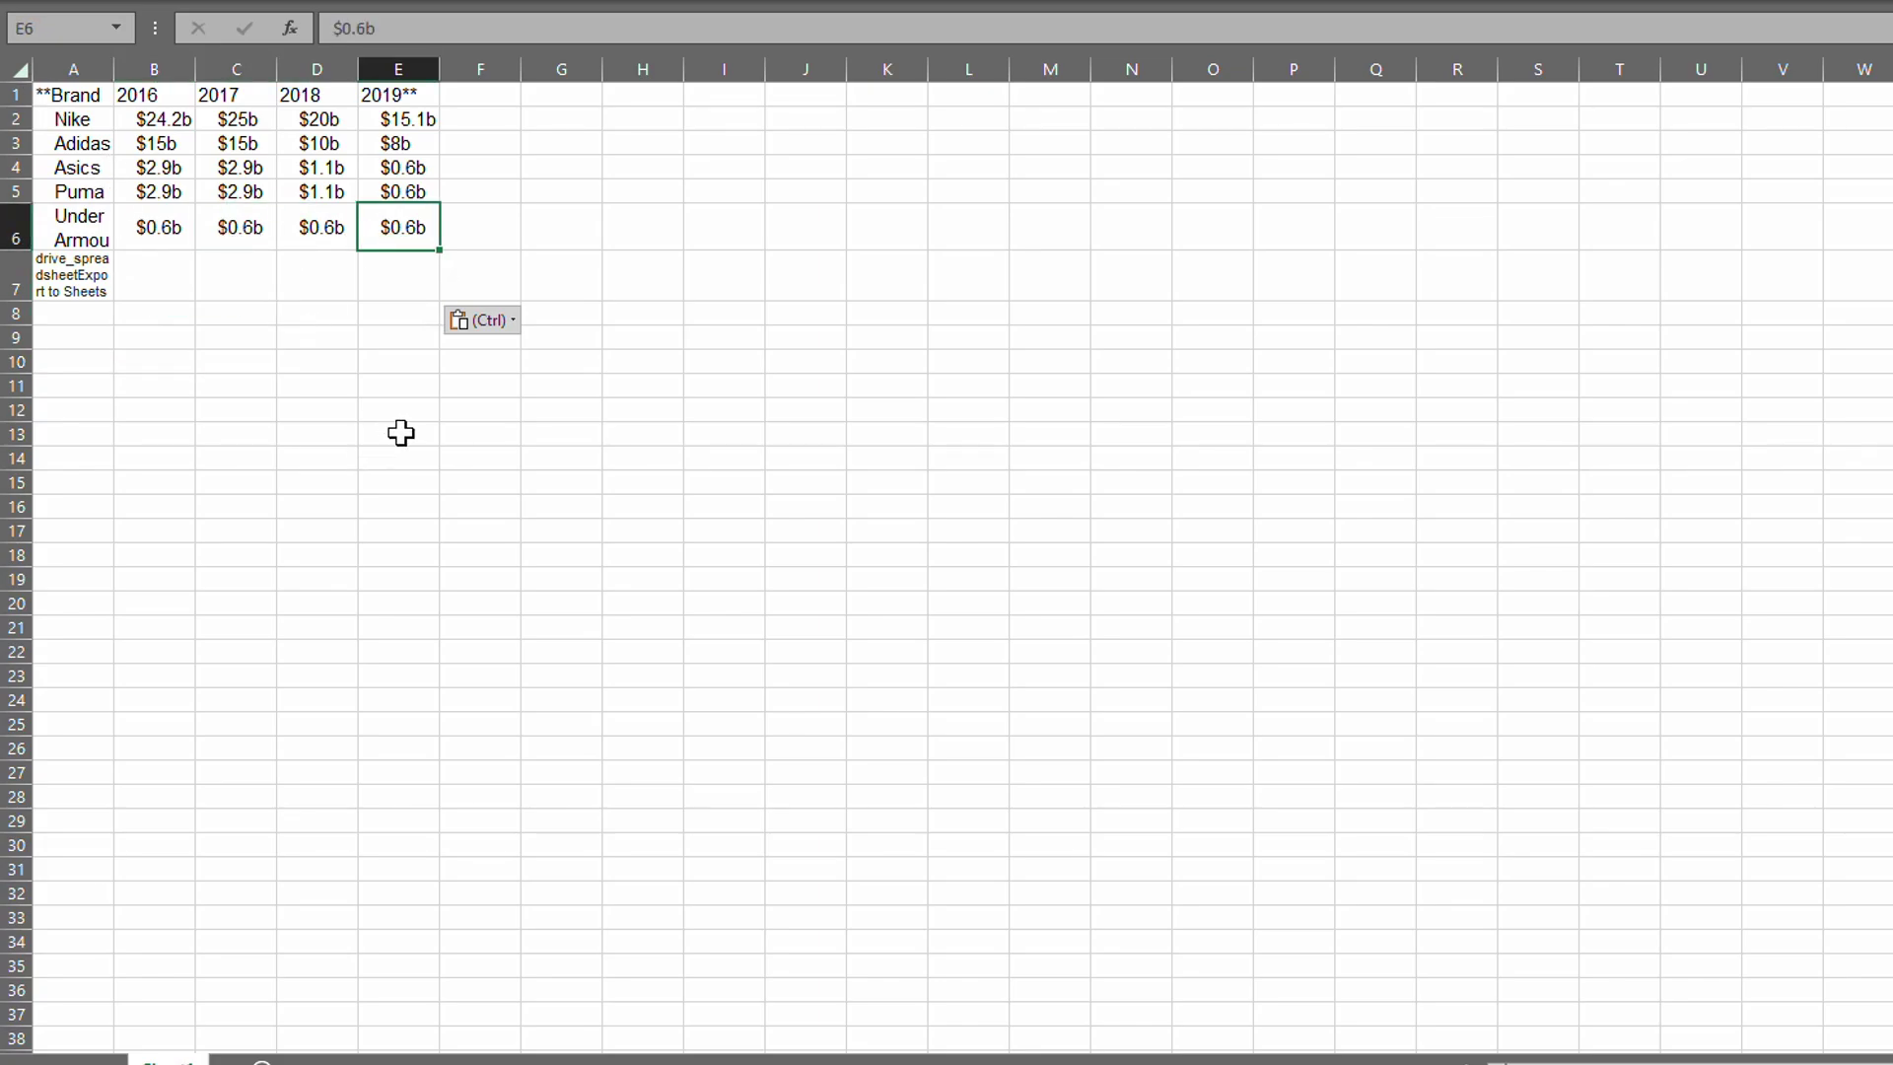
Step: Switch back to Bard, clear the table selection and review the notes below the sales table
key(alt+Tab)
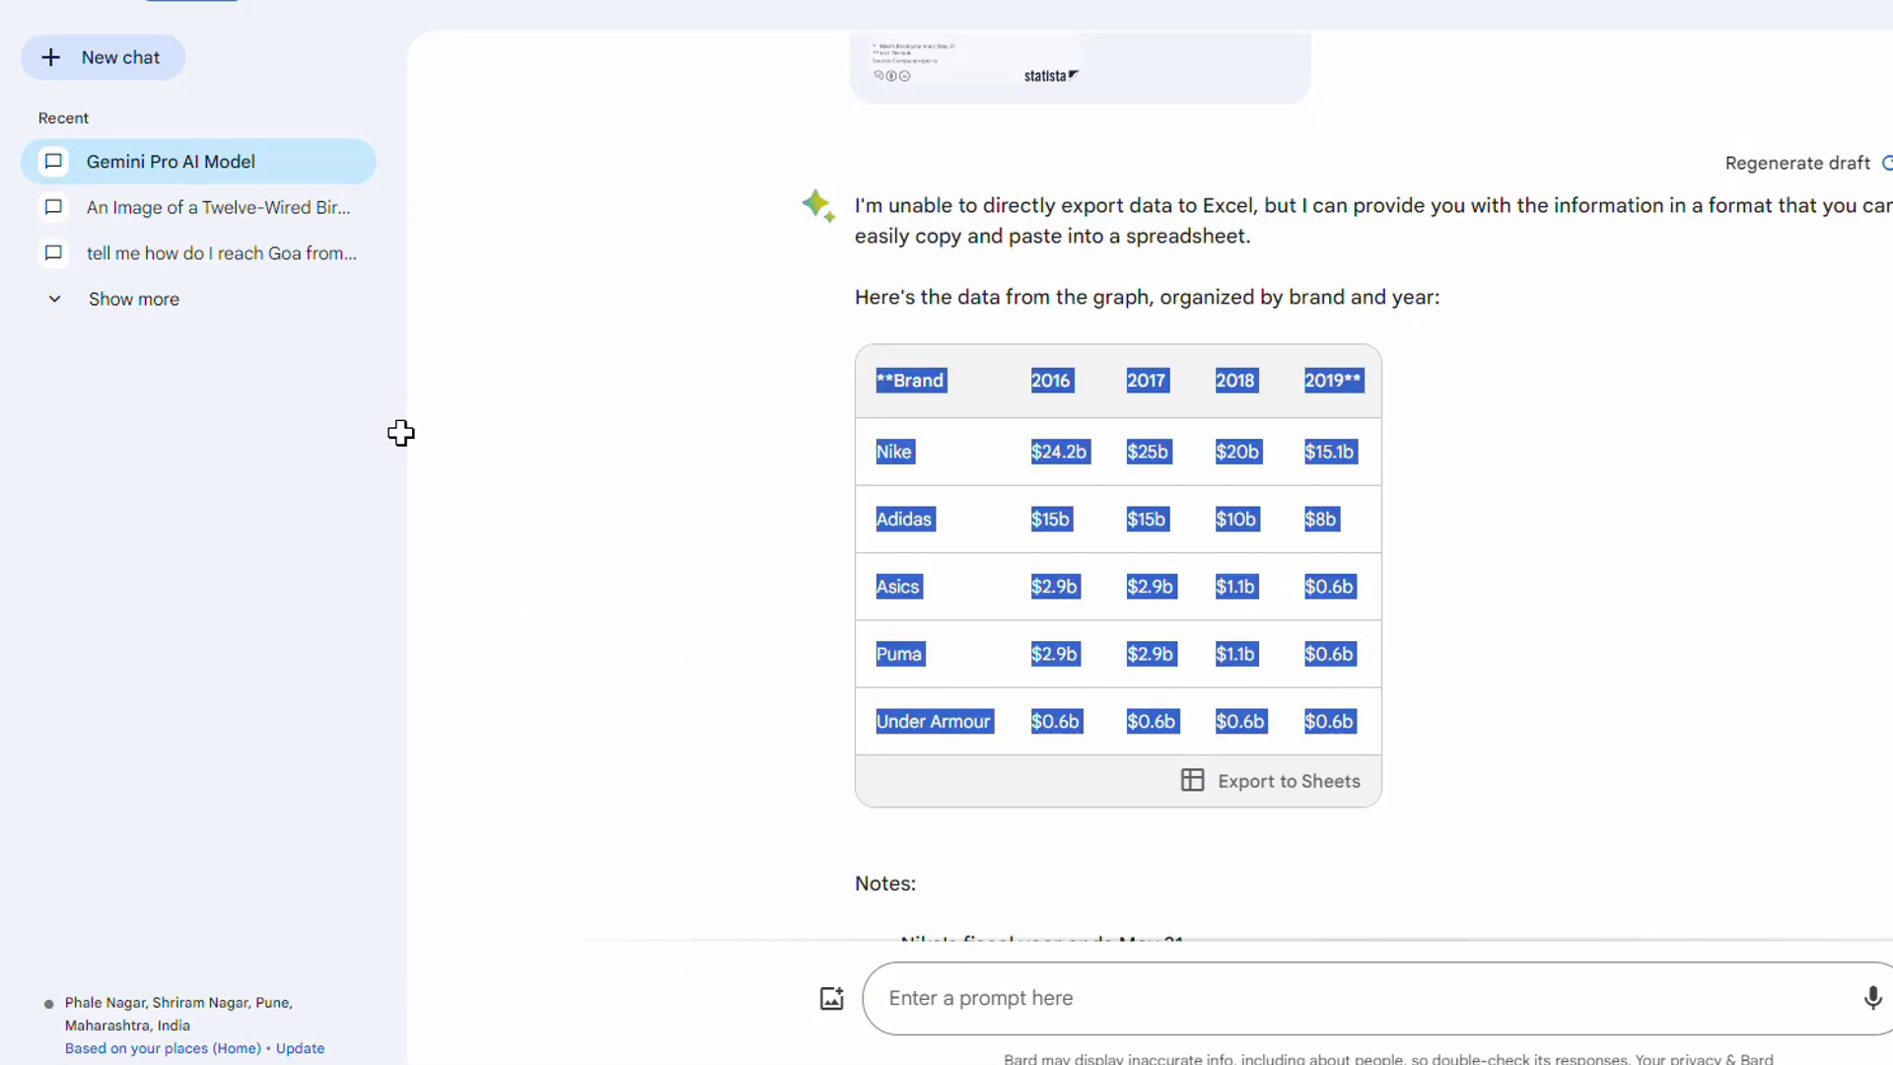
click(1636, 874)
scroll(1578, 789, down, 2)
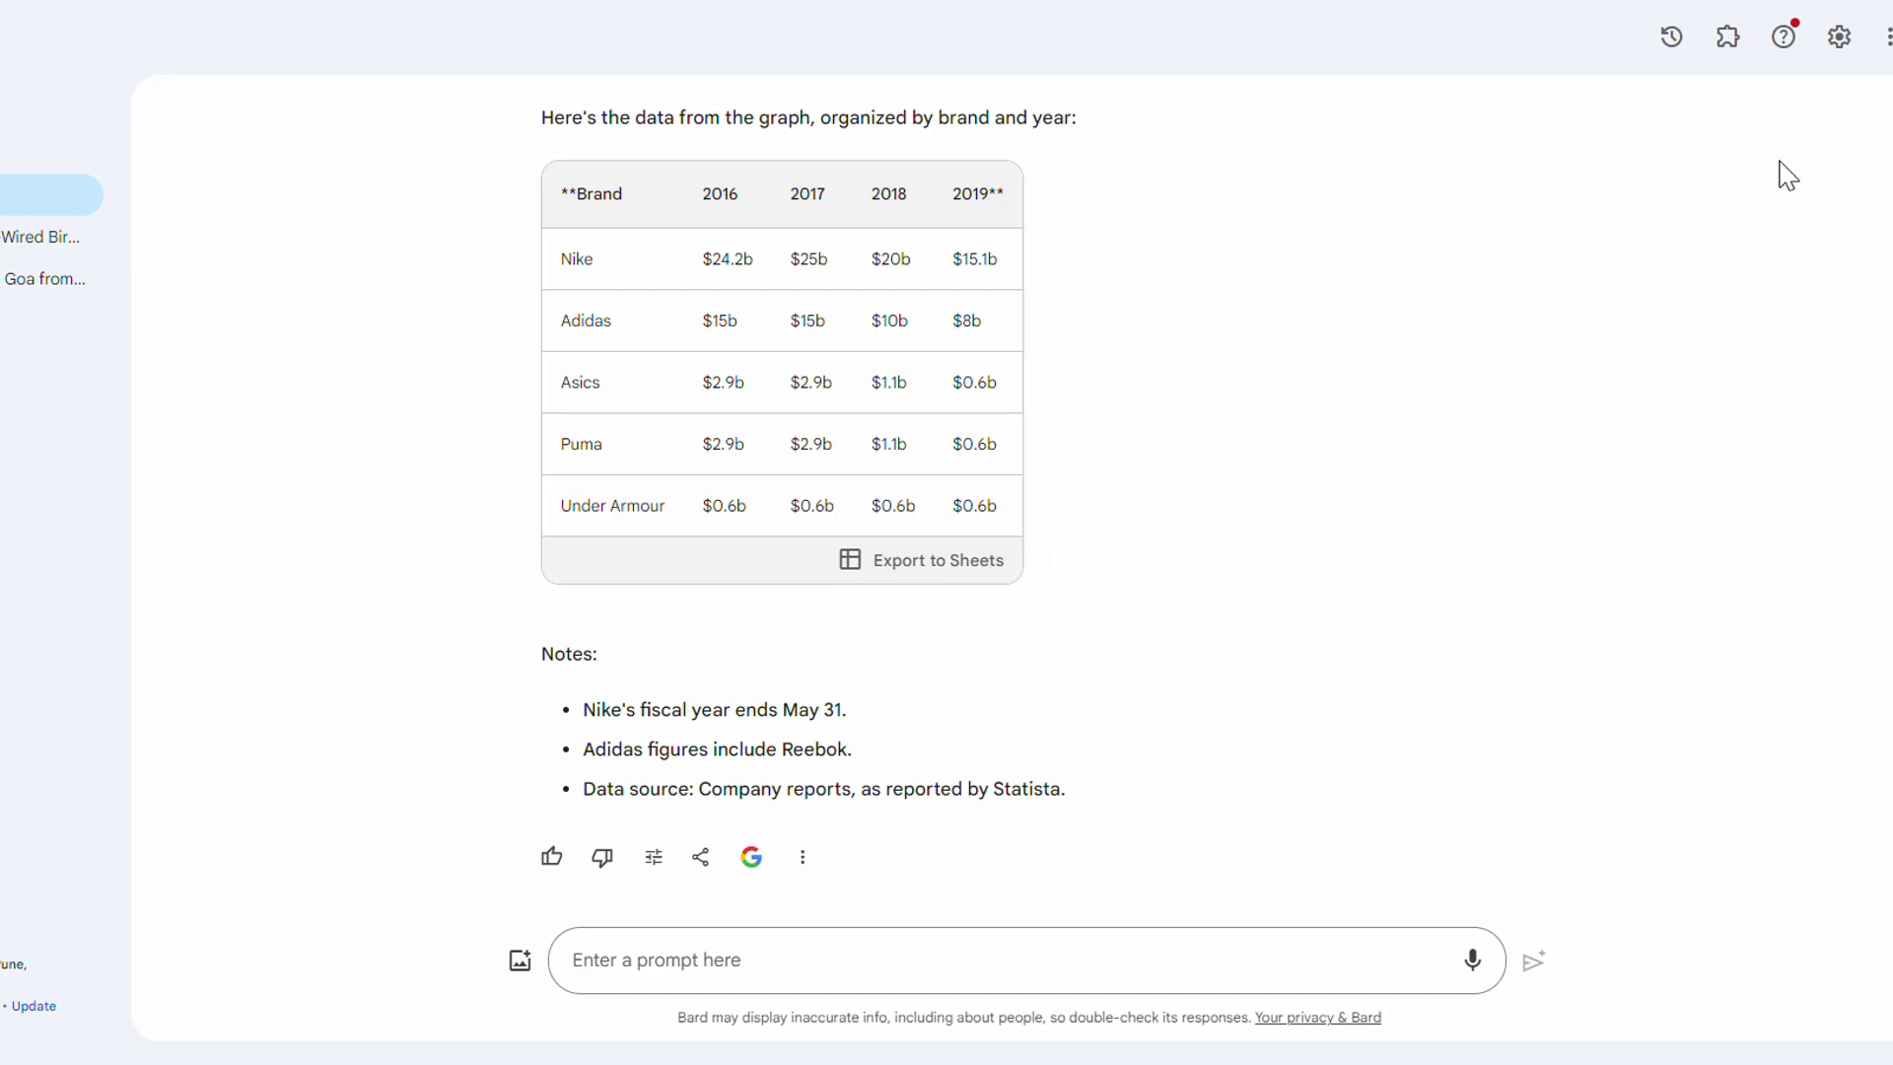
Step: Open Bard's extensions page and review the available Google Flights, Hotels, Maps, Workspace and YouTube extensions
click(1725, 42)
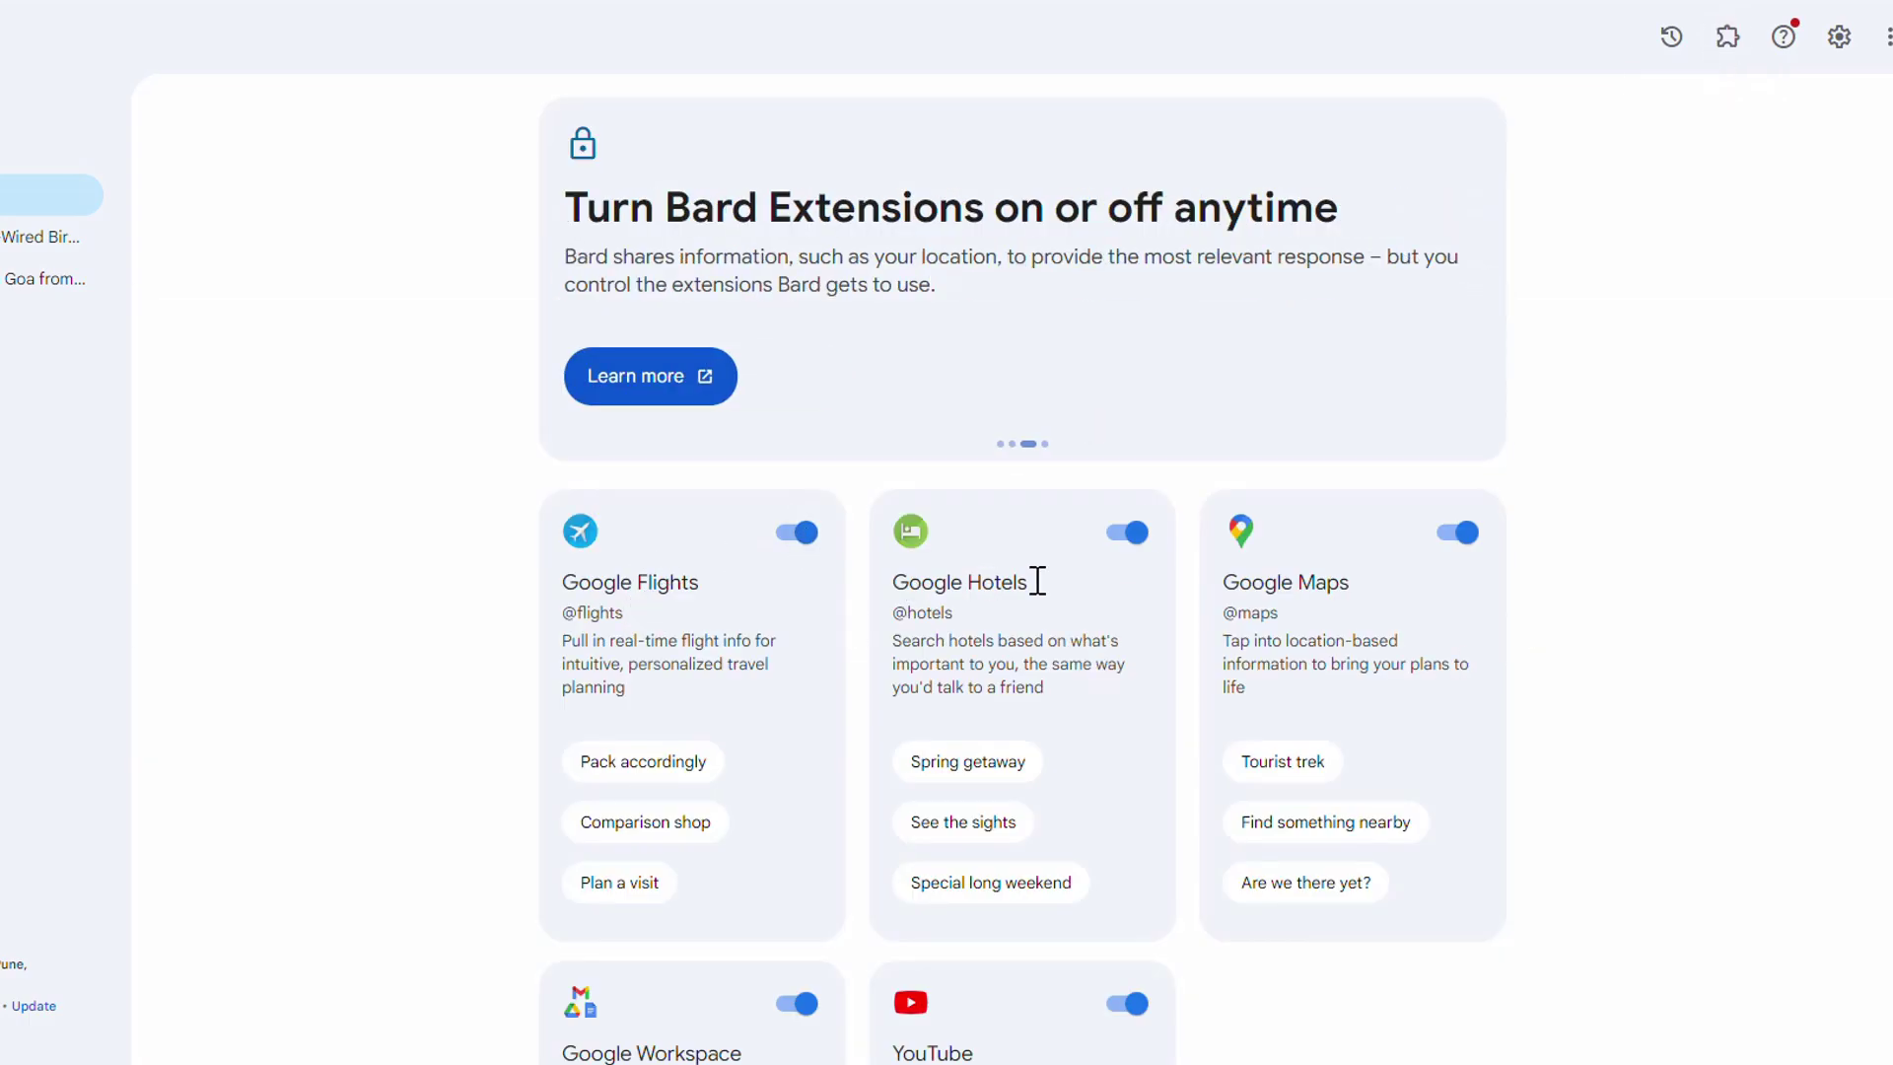
click(567, 286)
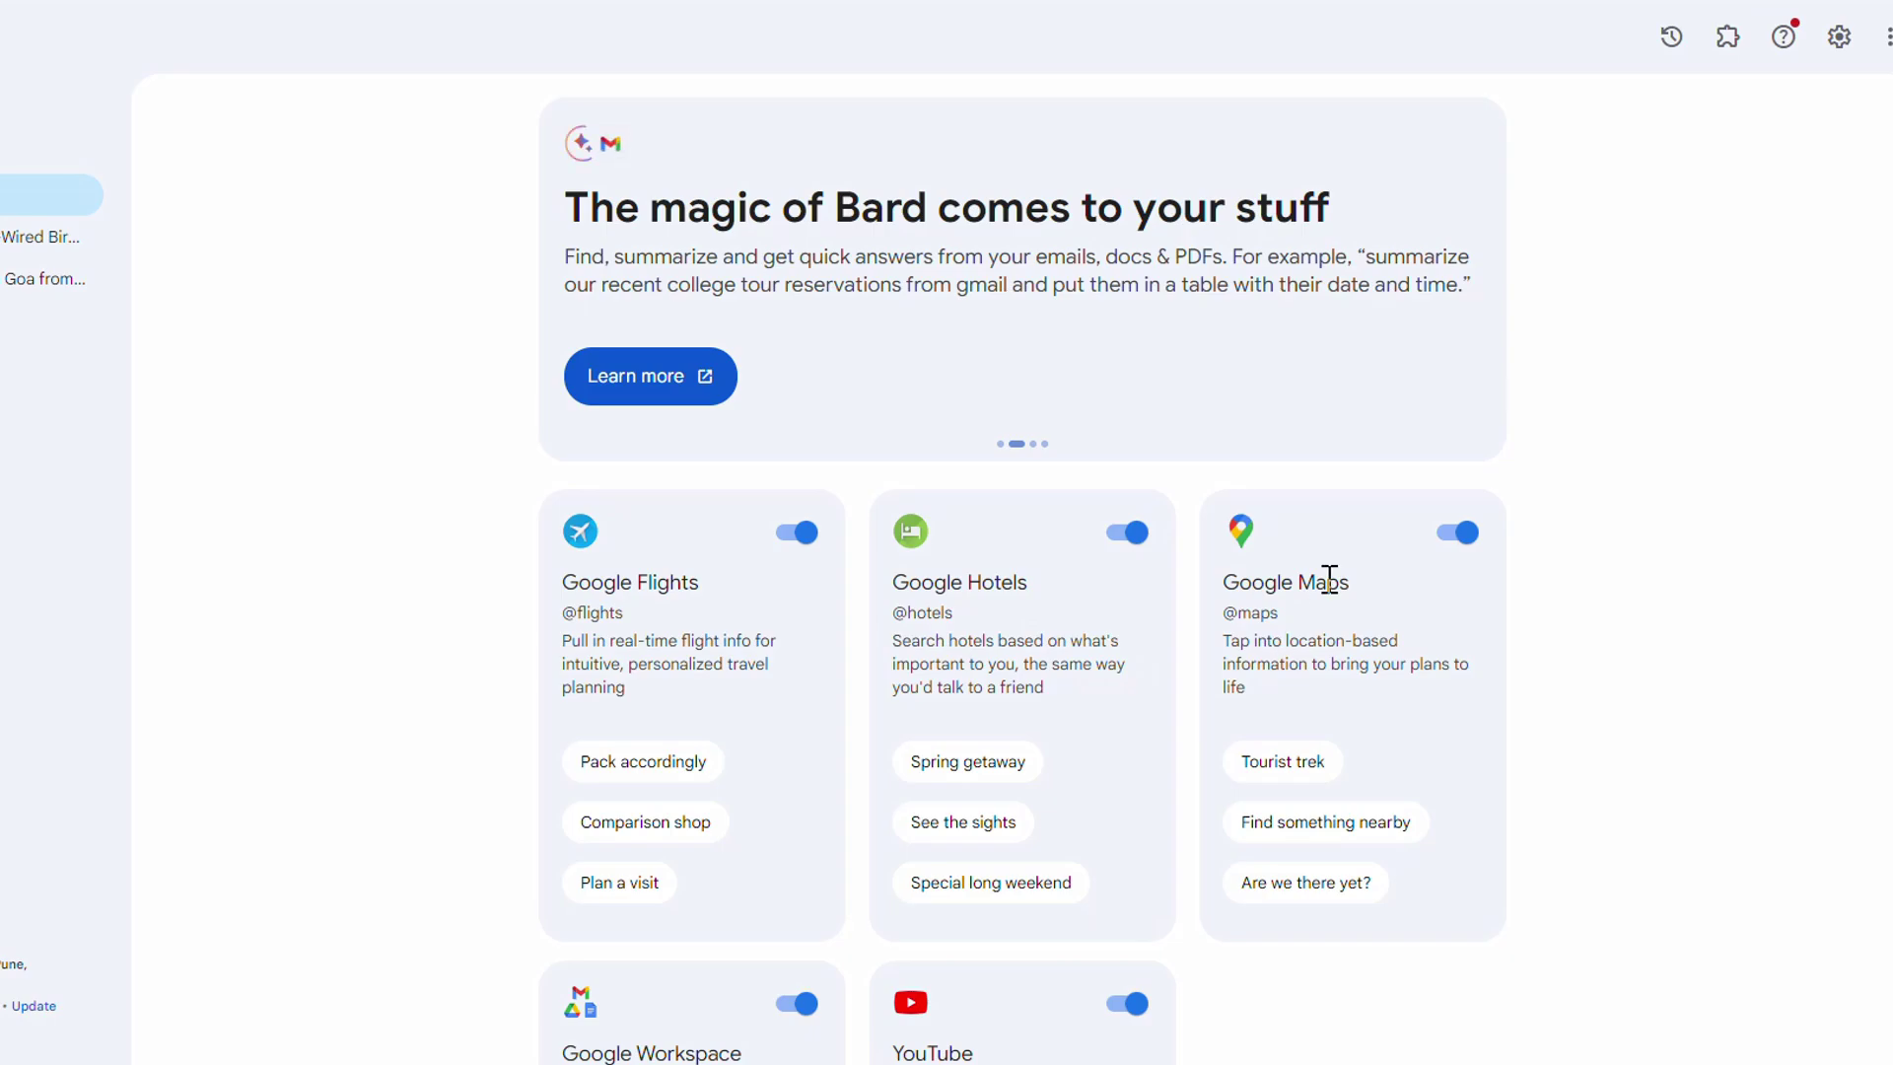
scroll(1479, 691, down, 2)
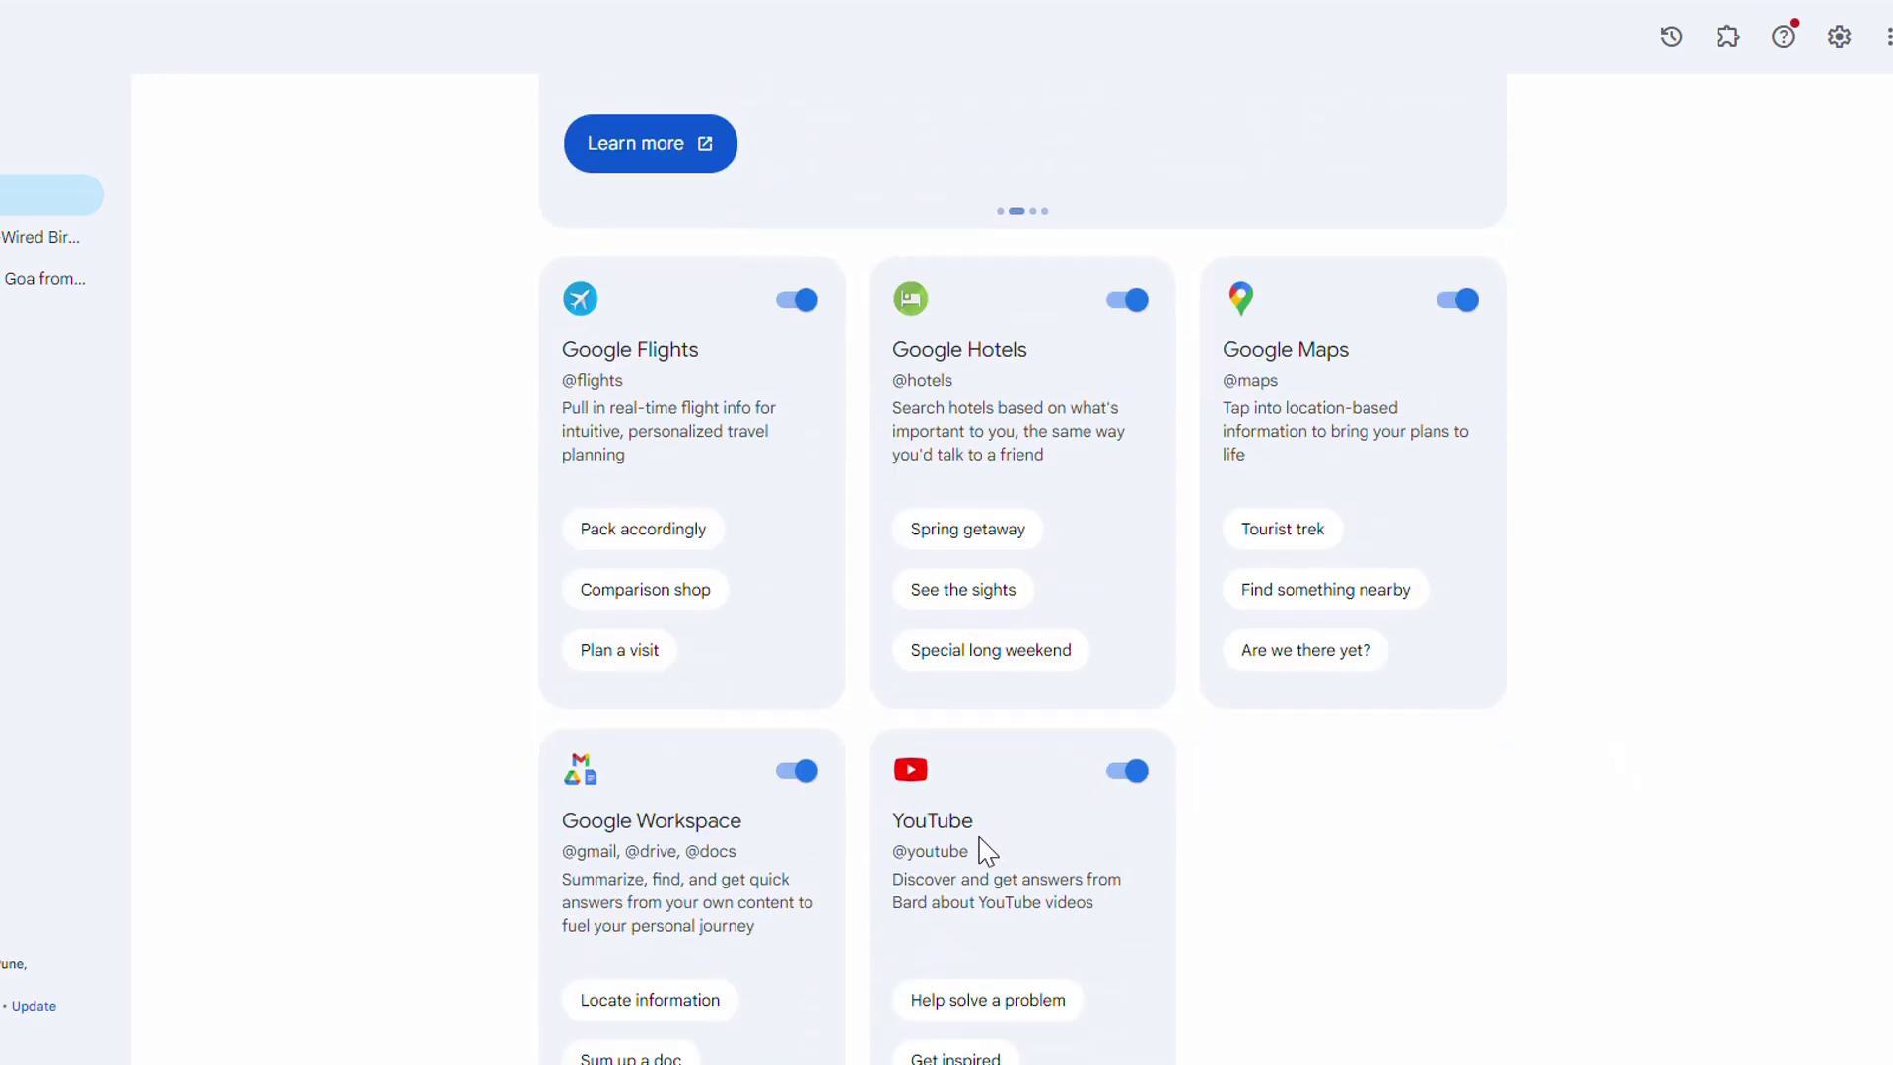
scroll(1595, 779, up, 2)
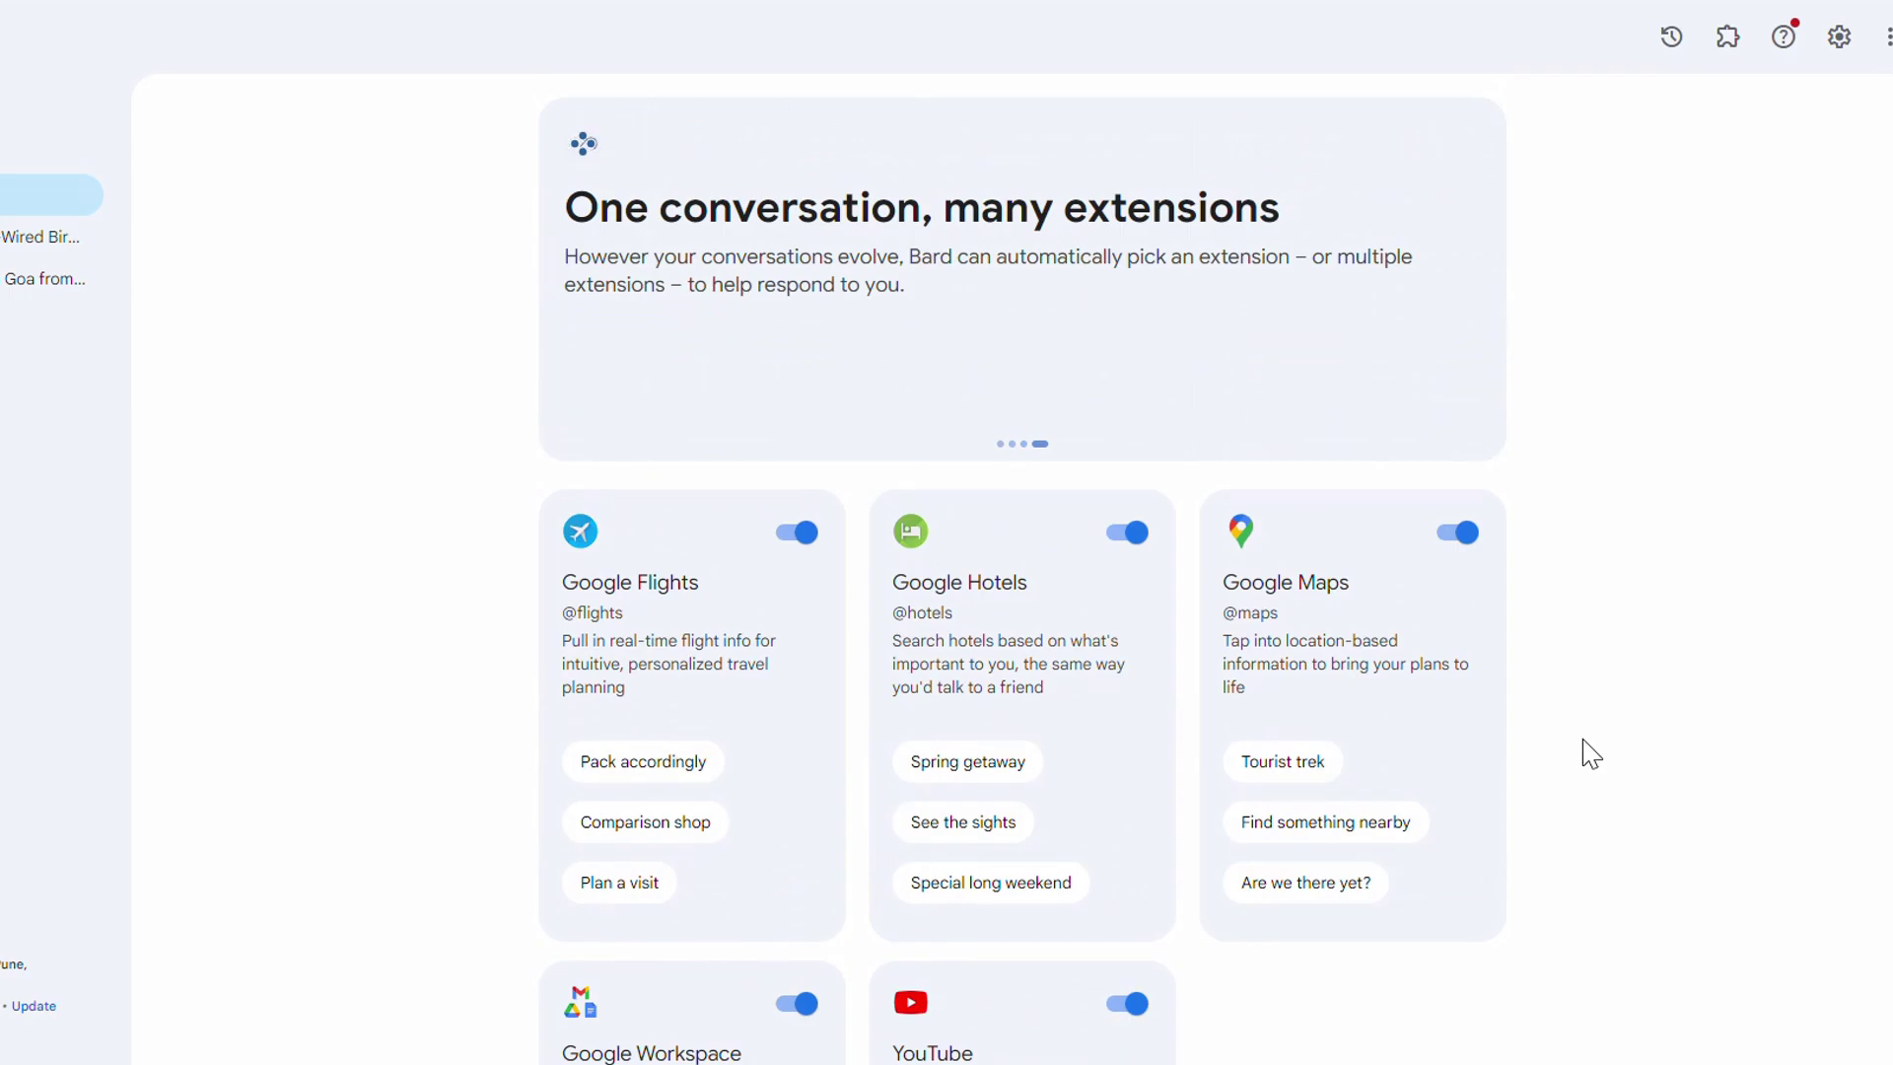
scroll(456, 558, down, 2)
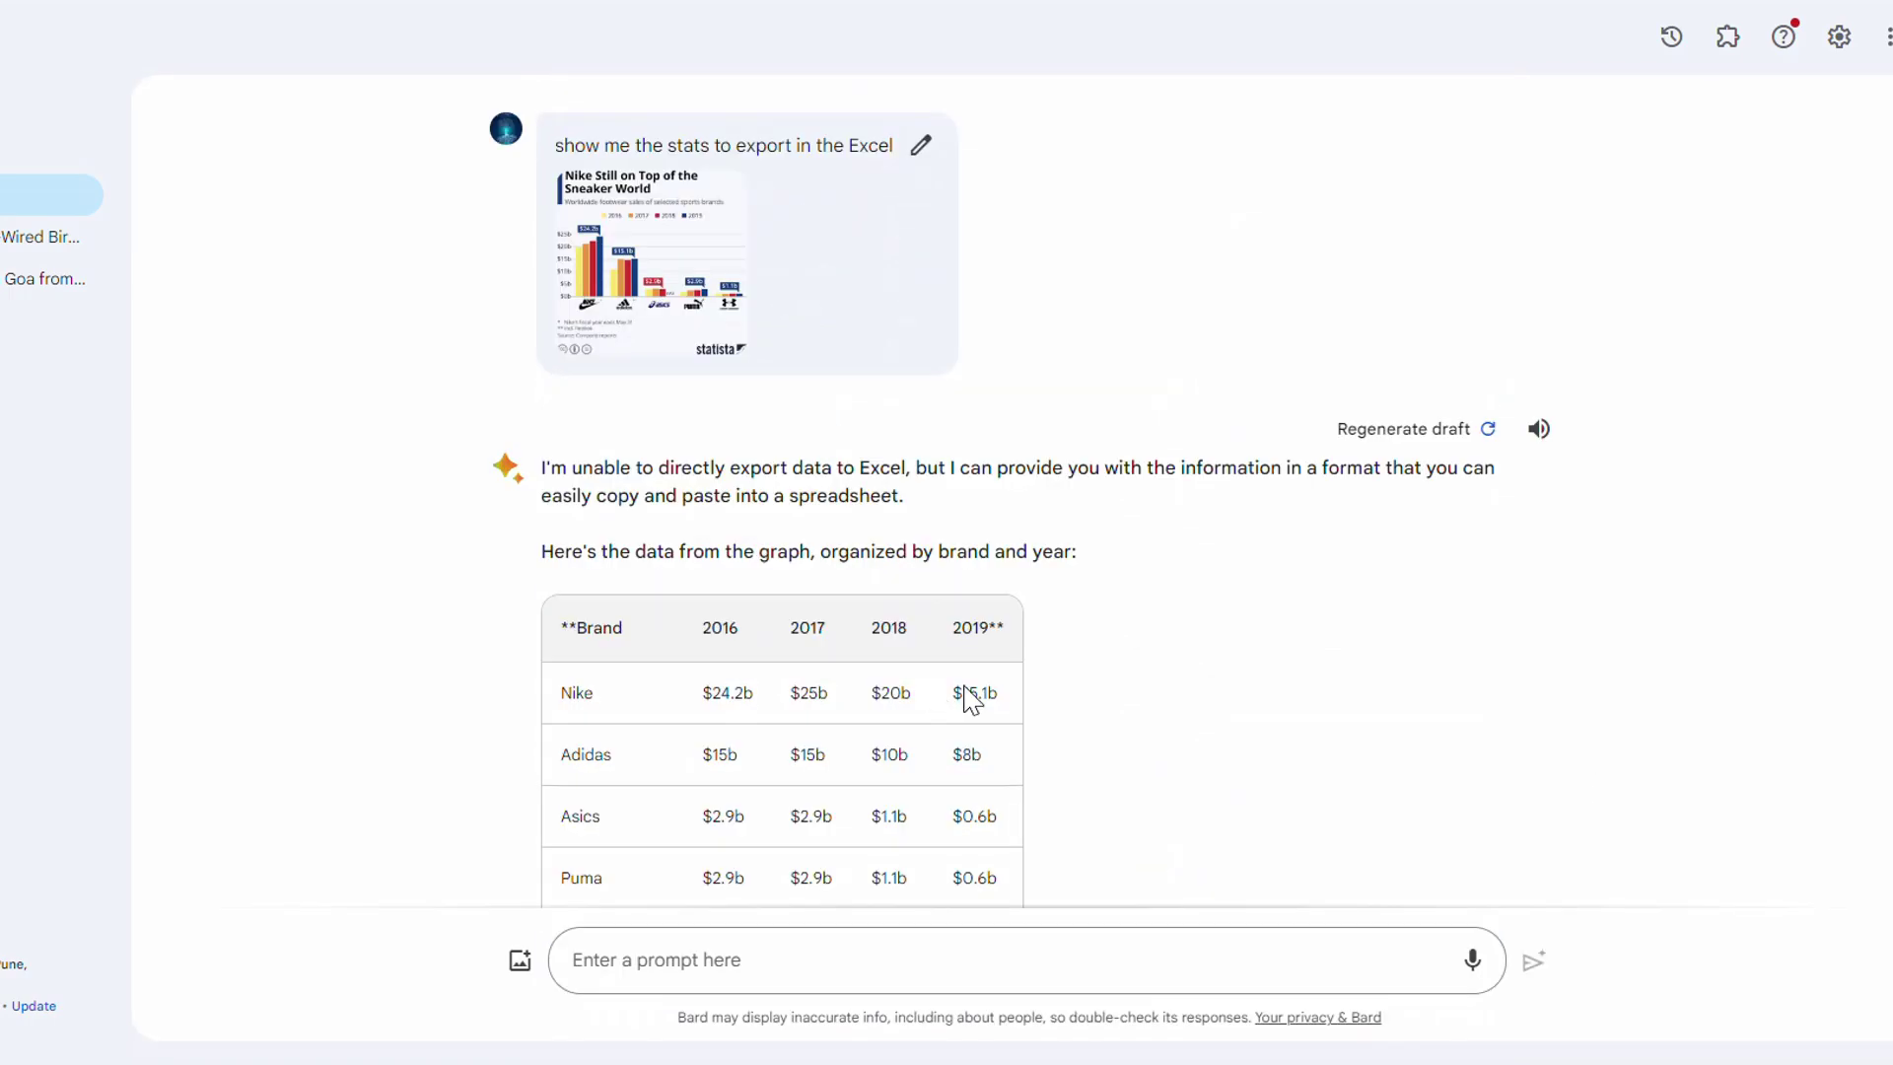
Step: Return to the sales table answer, examine the public link sharing options for this prompt and response, and cancel
scroll(1196, 676, down, 4)
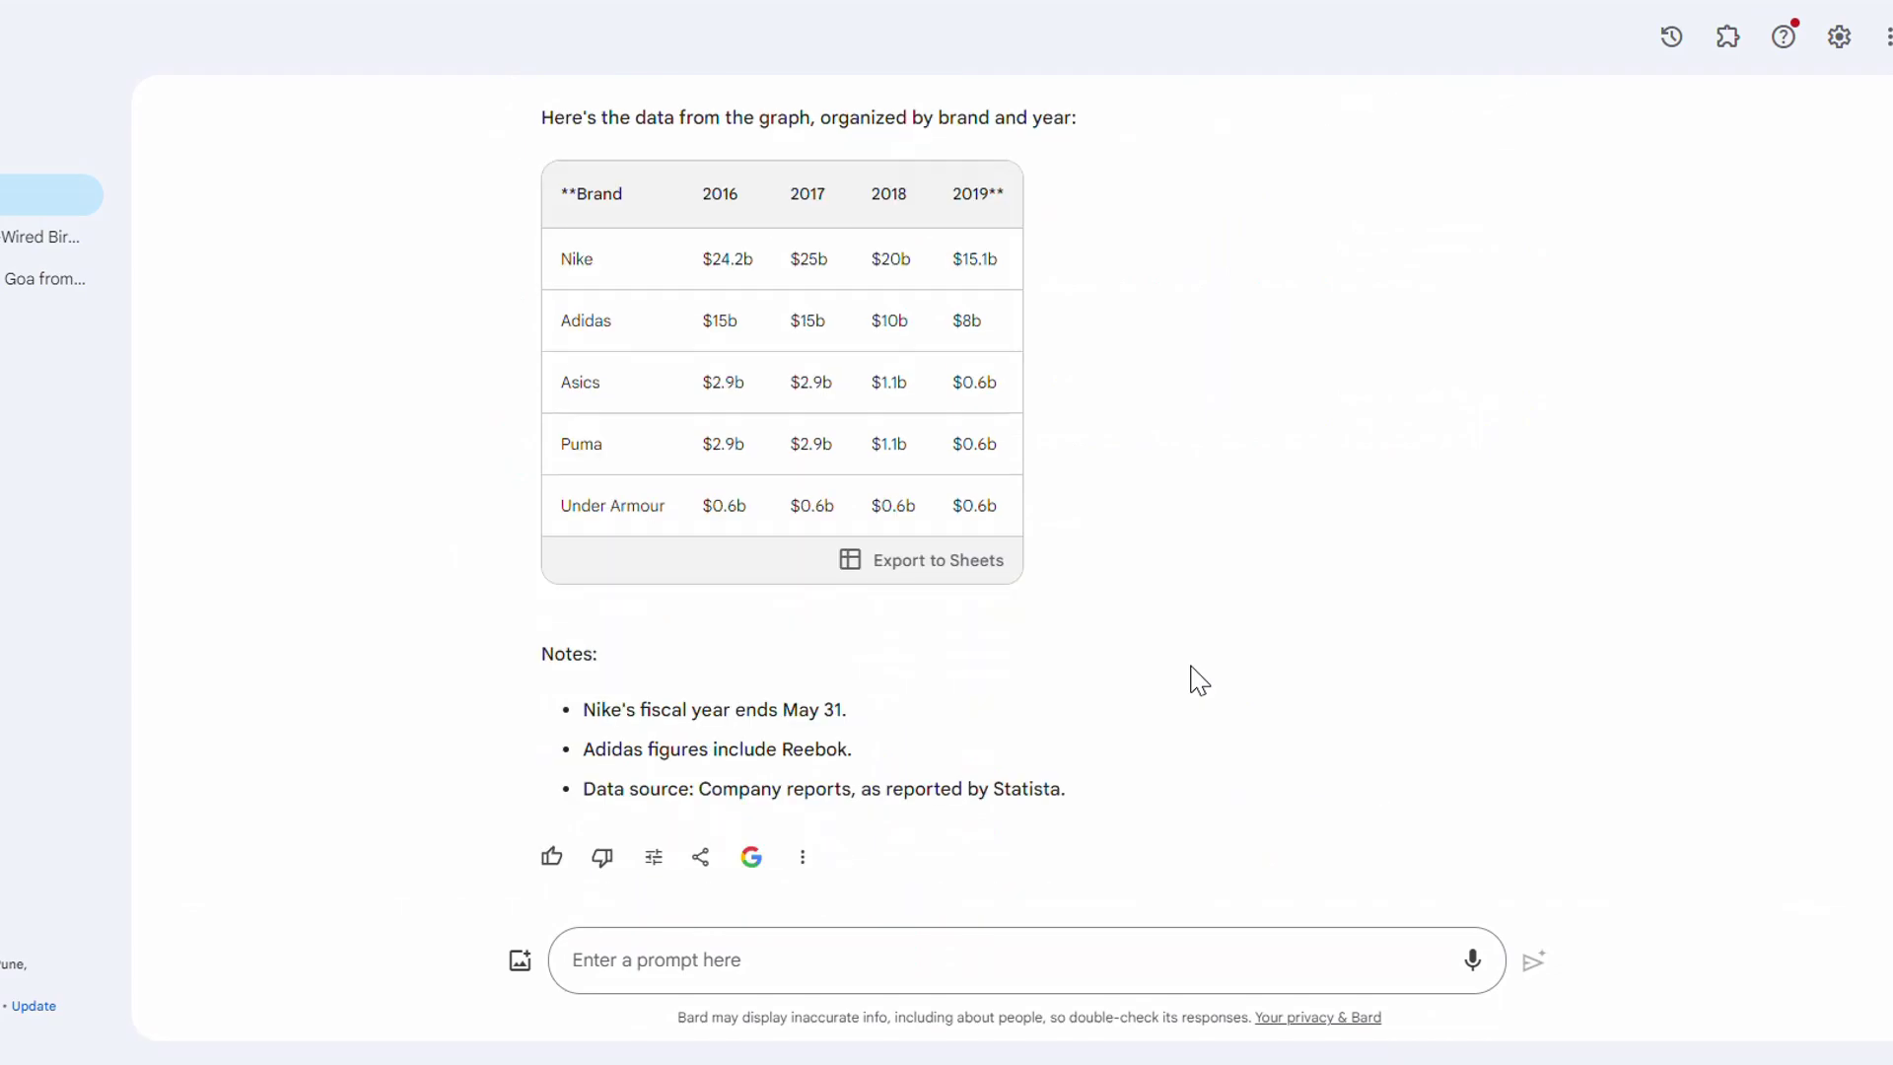
click(700, 858)
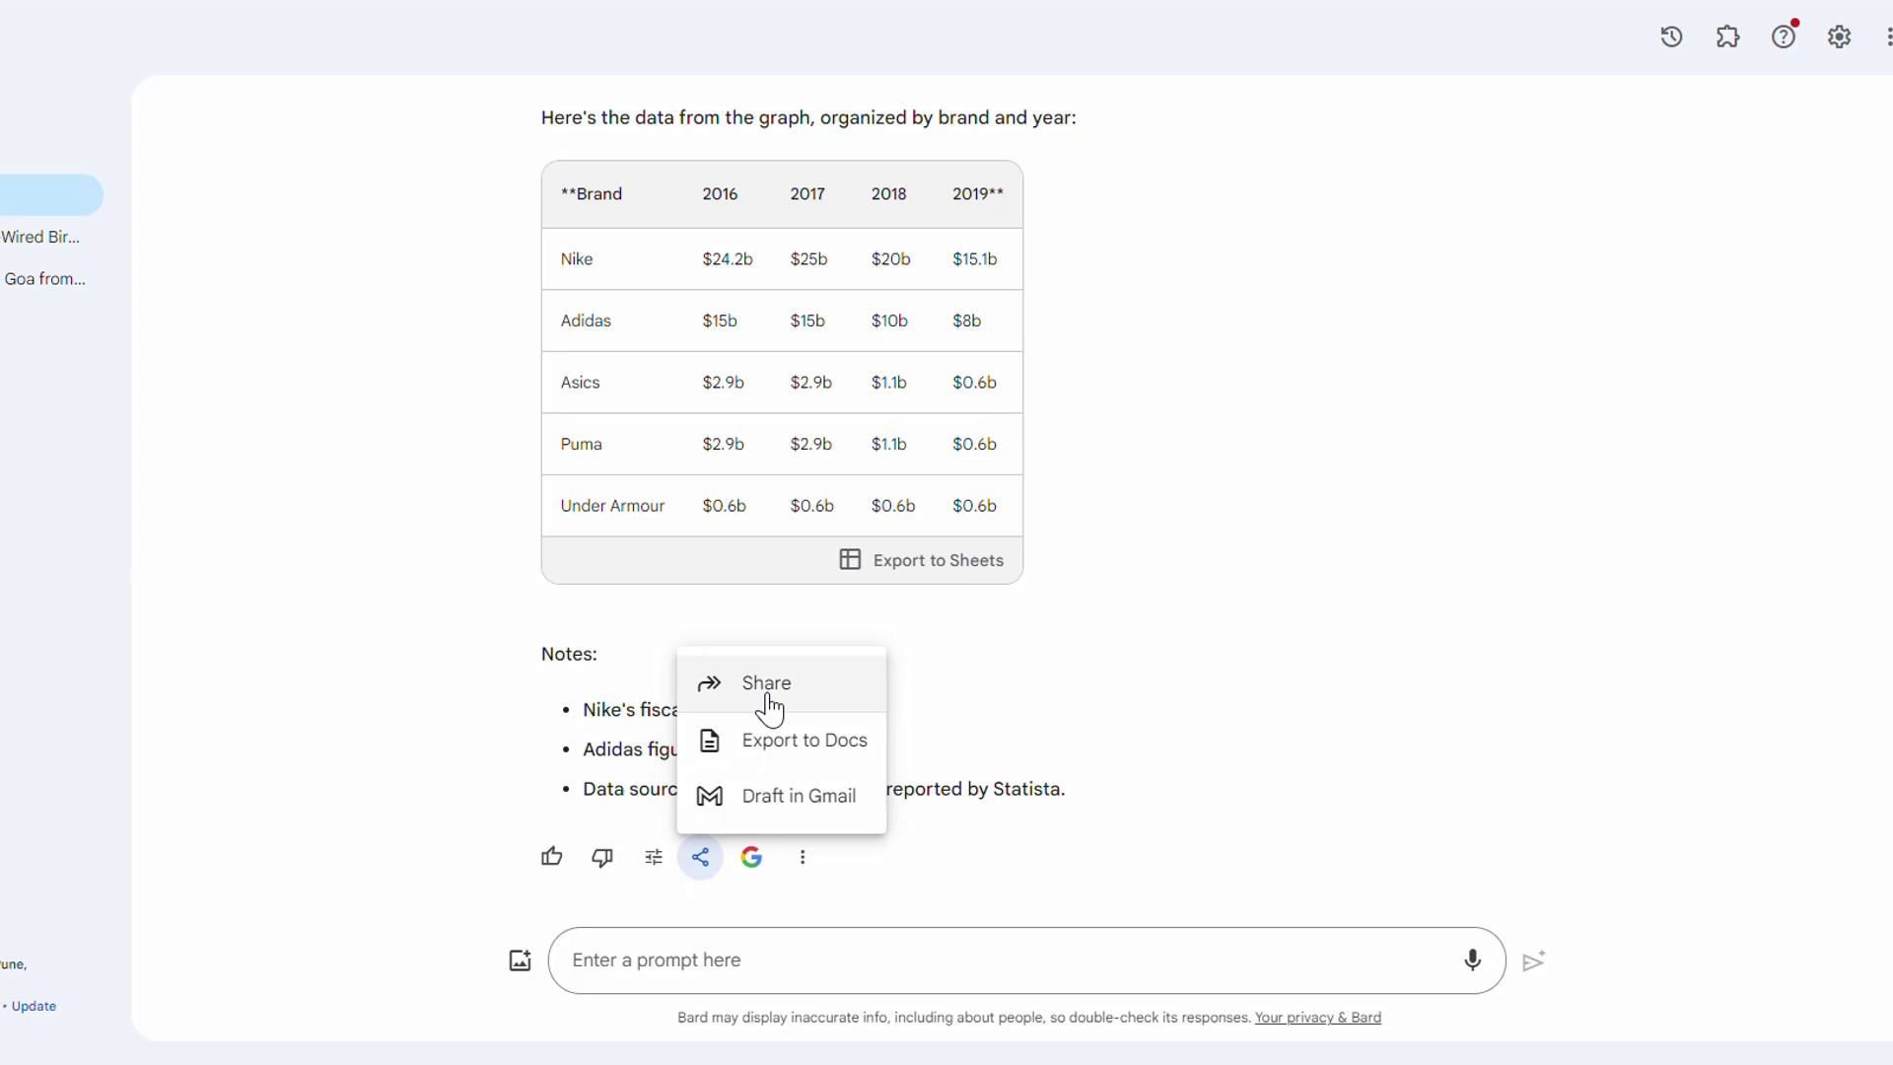
click(769, 706)
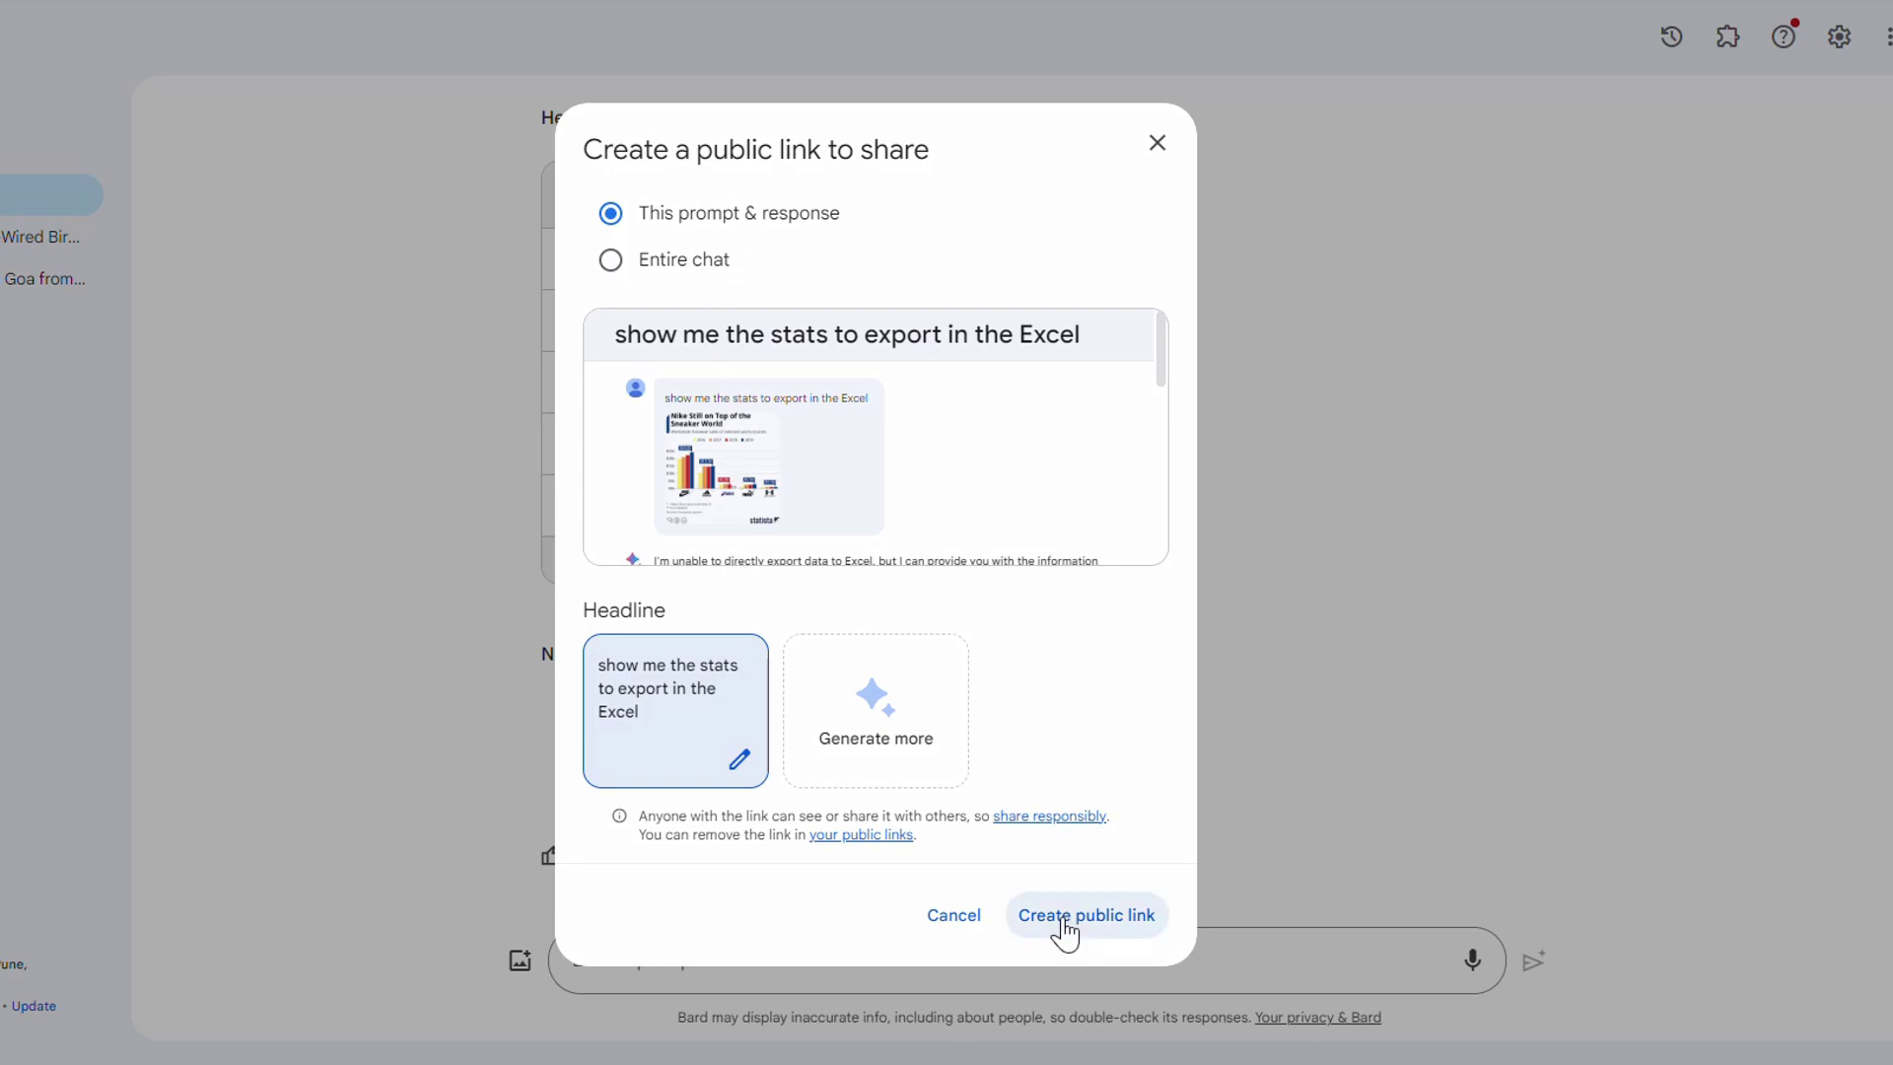
click(953, 915)
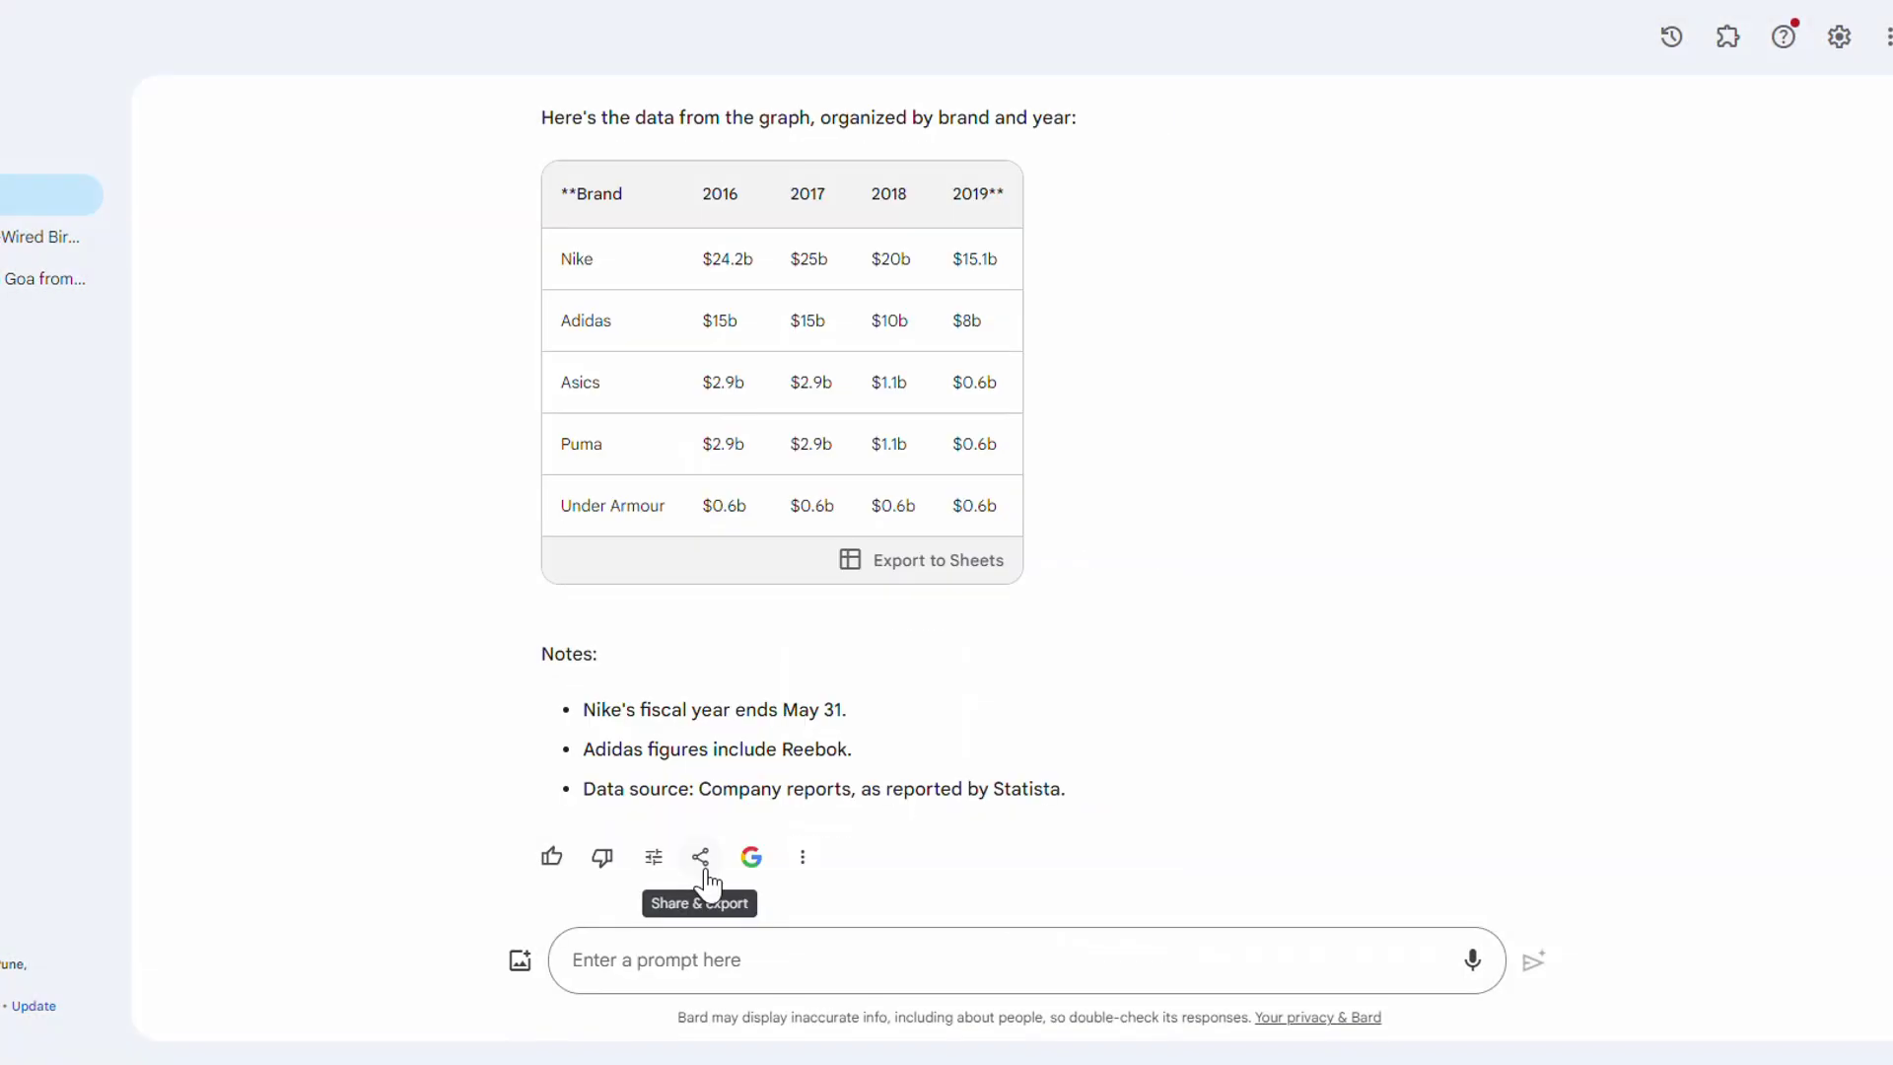
Step: Export the sales table answer as a Gmail draft and place the text cursor in the line above the table
click(702, 862)
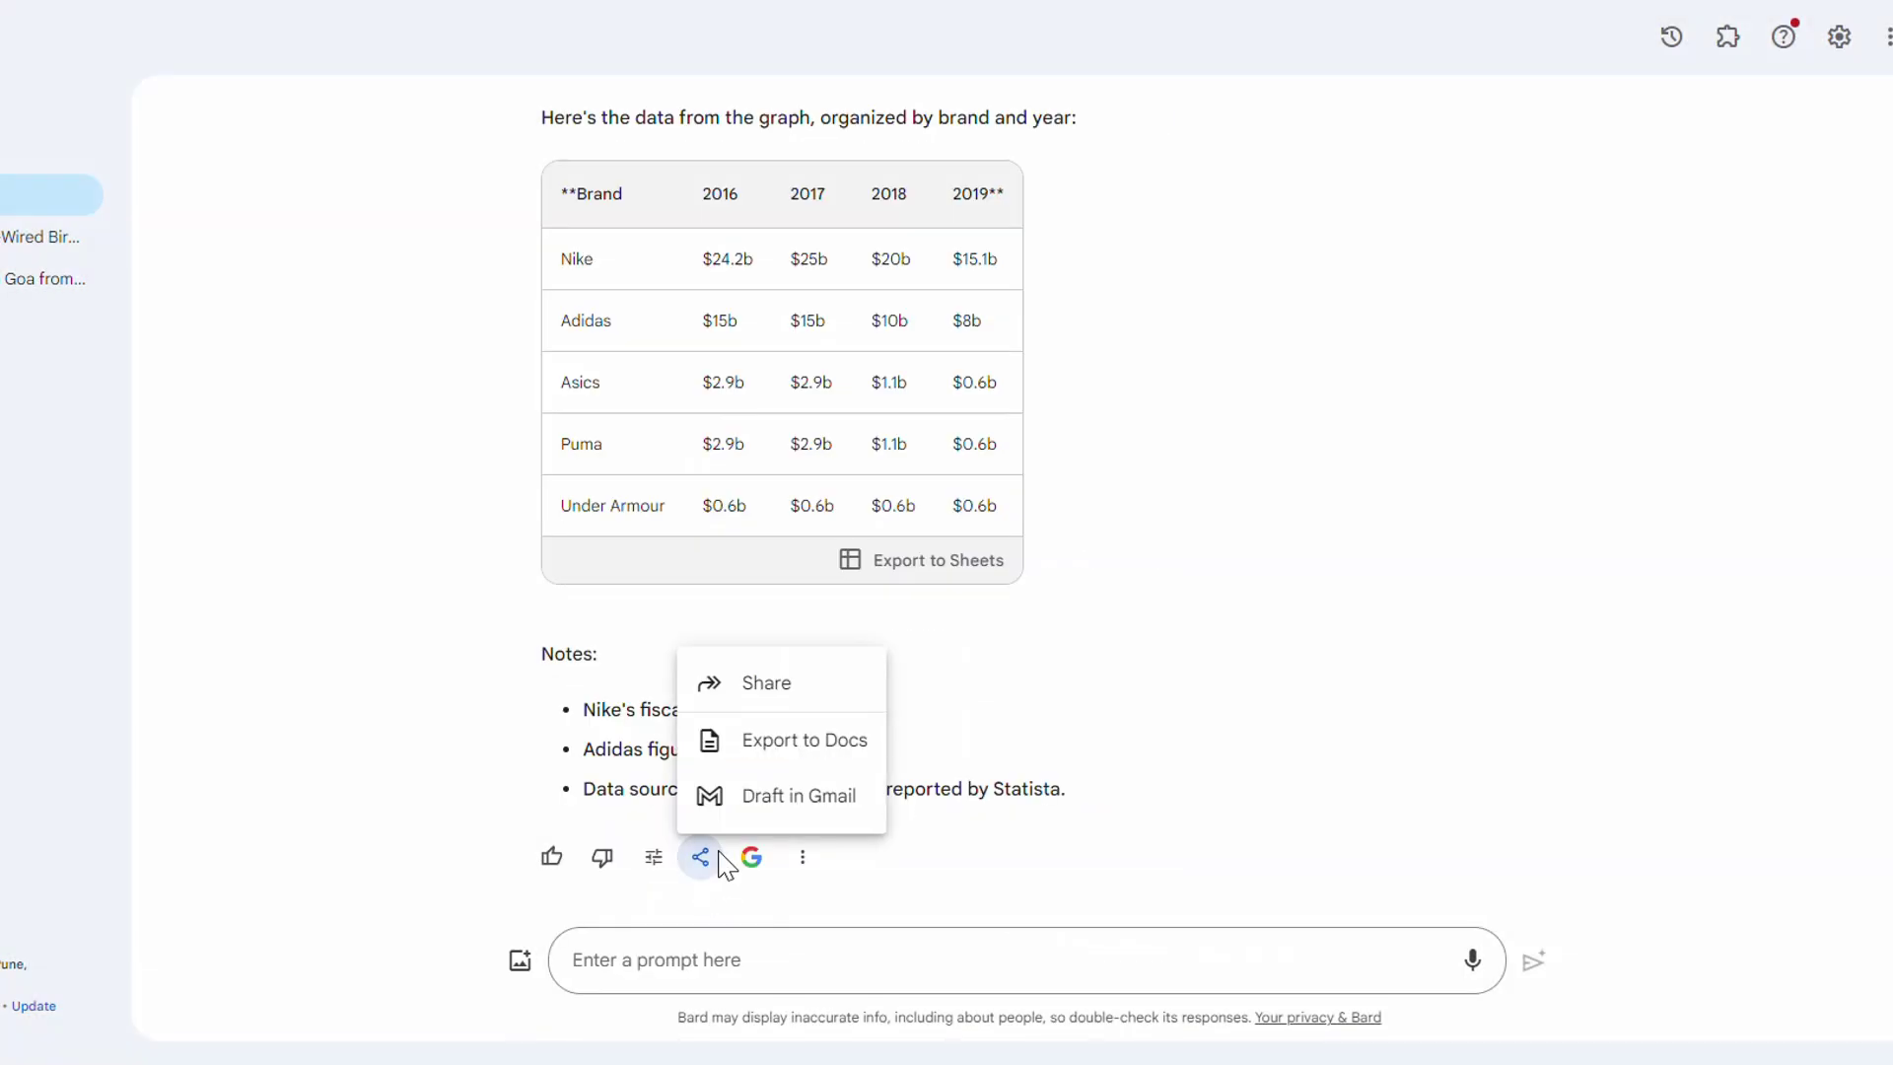
click(766, 817)
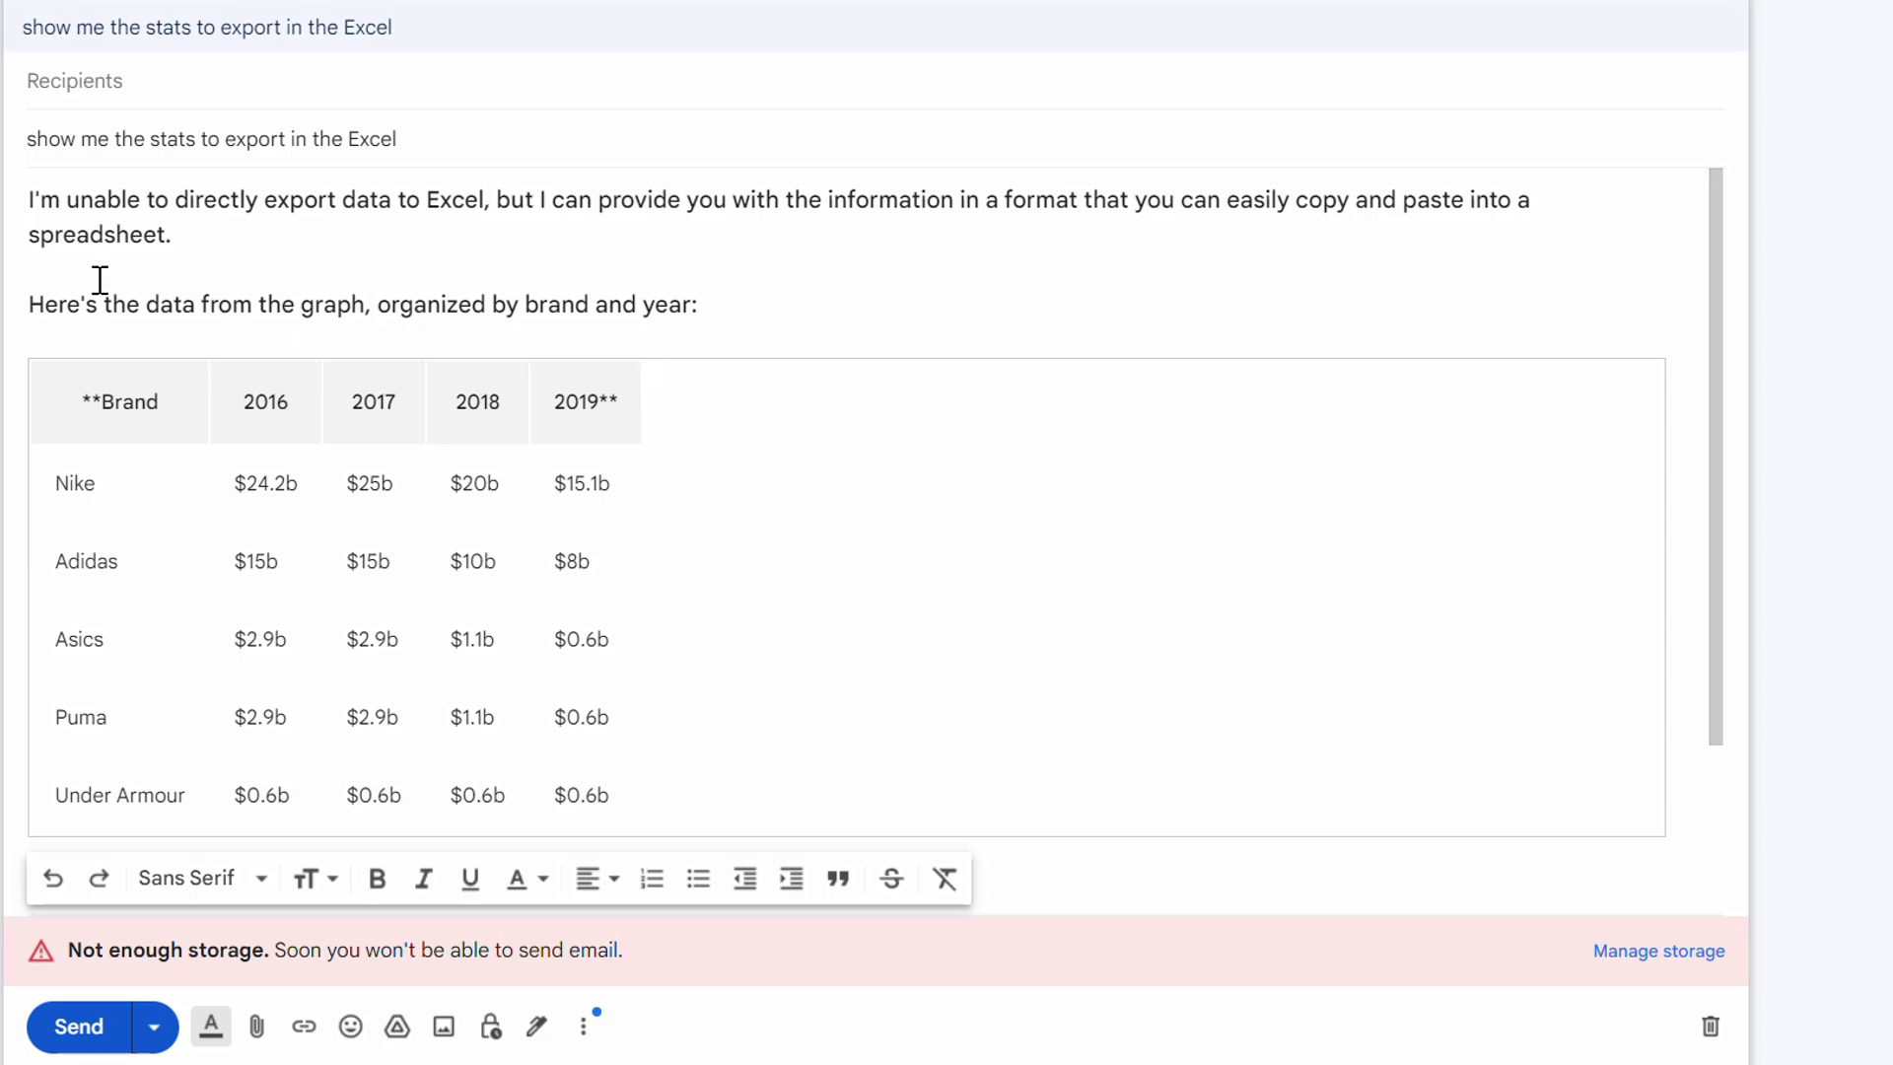
click(430, 312)
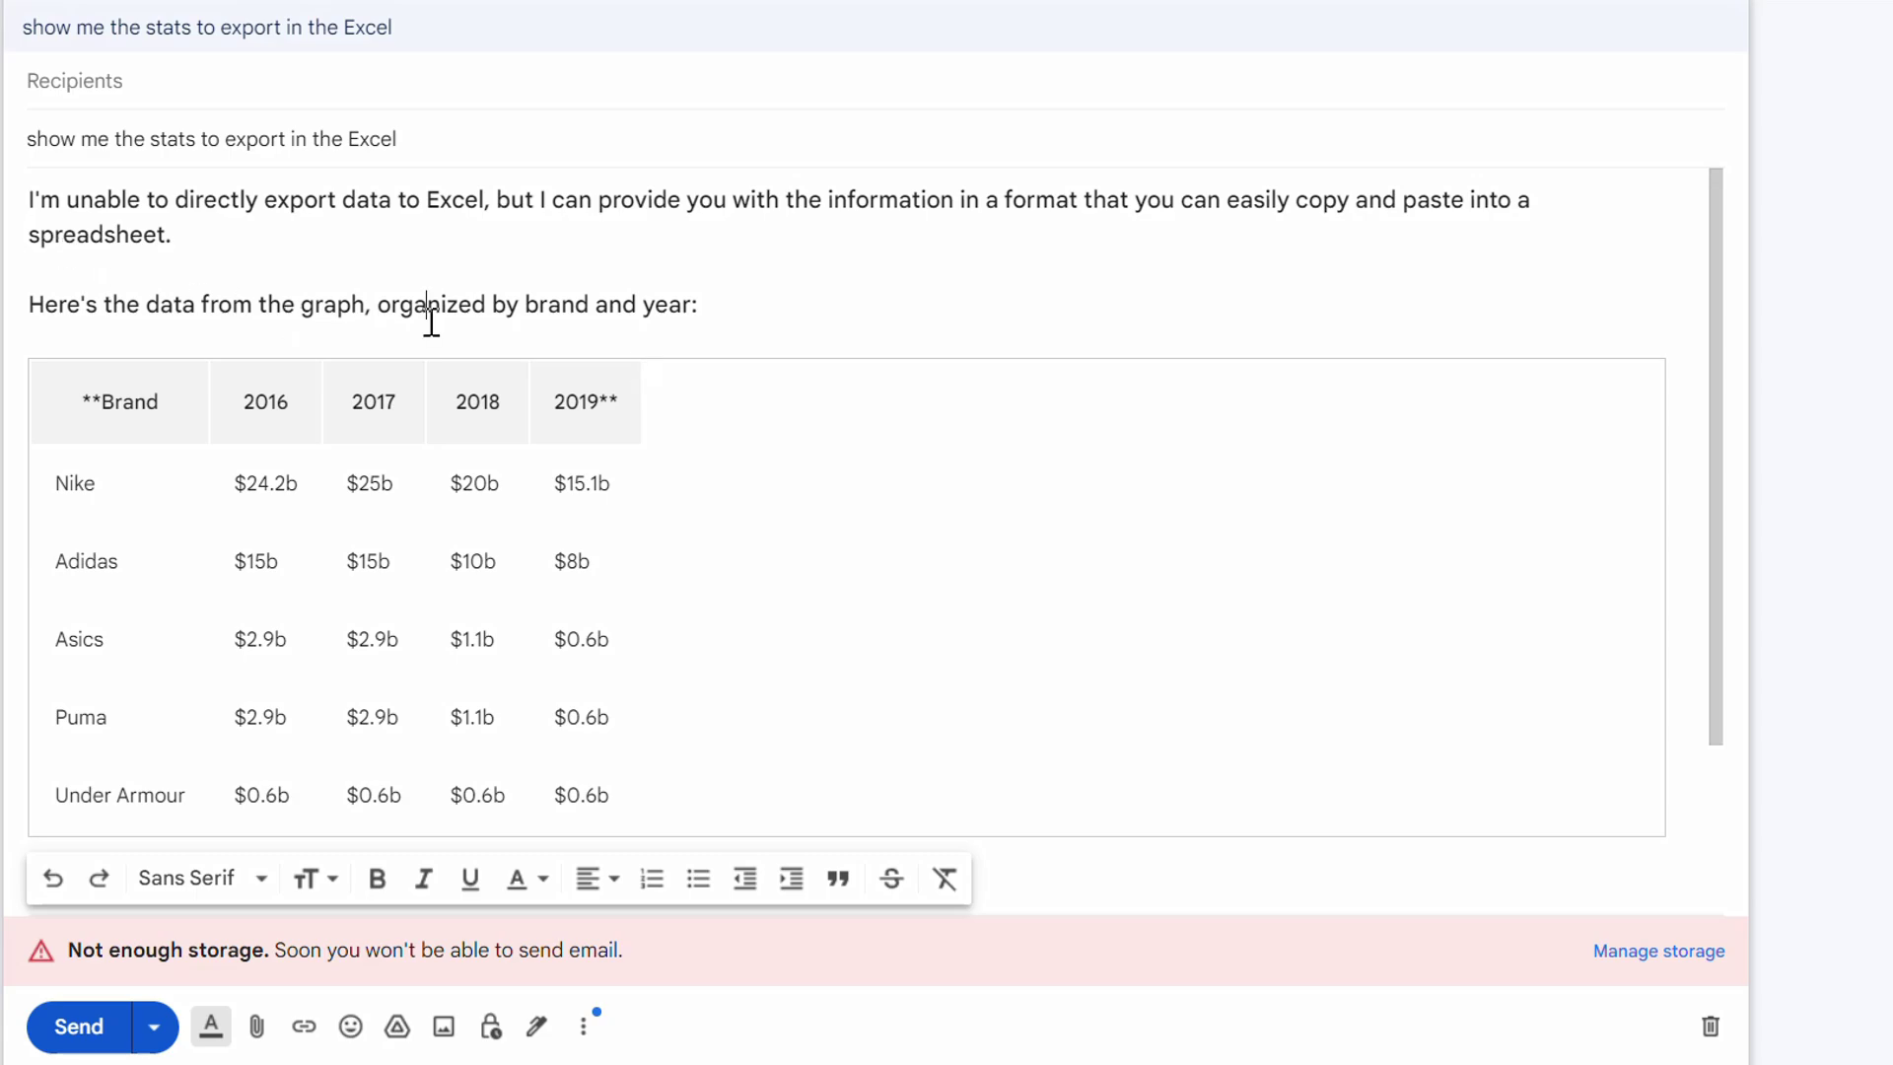